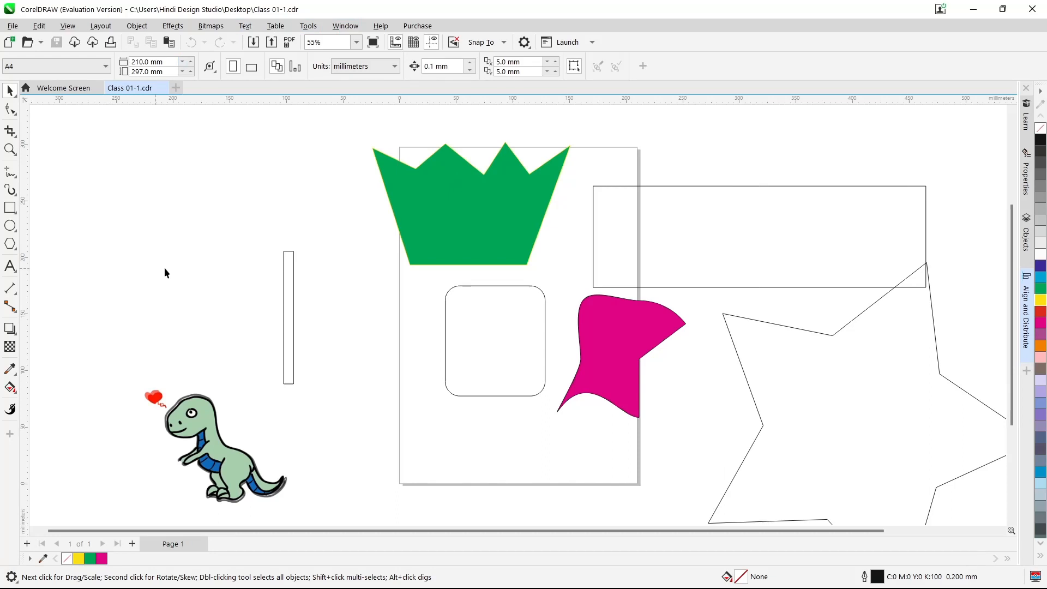
Step: Create a new document from the CorelDRAW Default preset, 210 x 297 mm
left_click(9, 42)
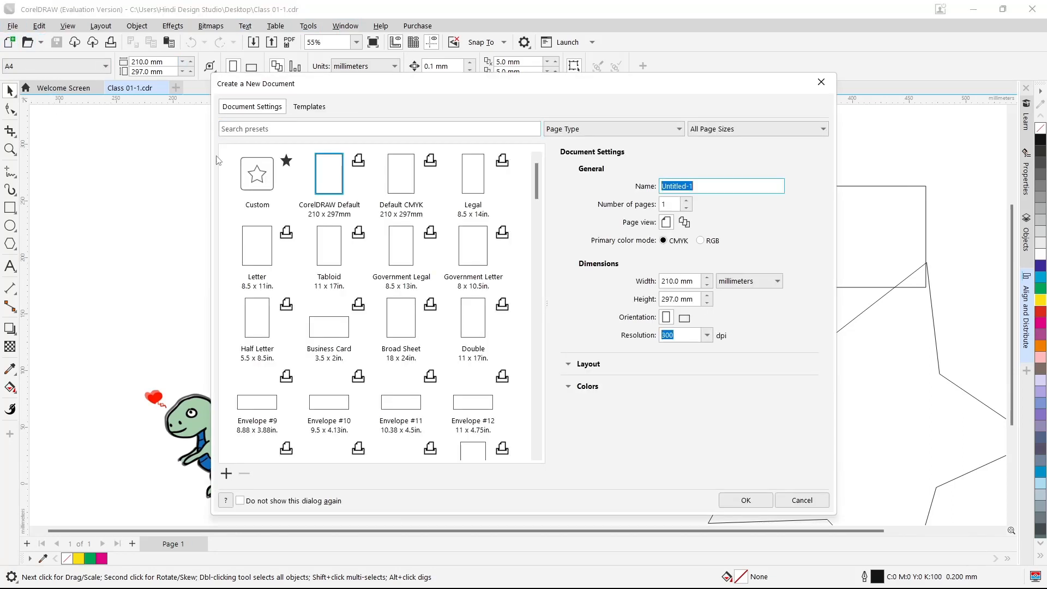
left_click(337, 190)
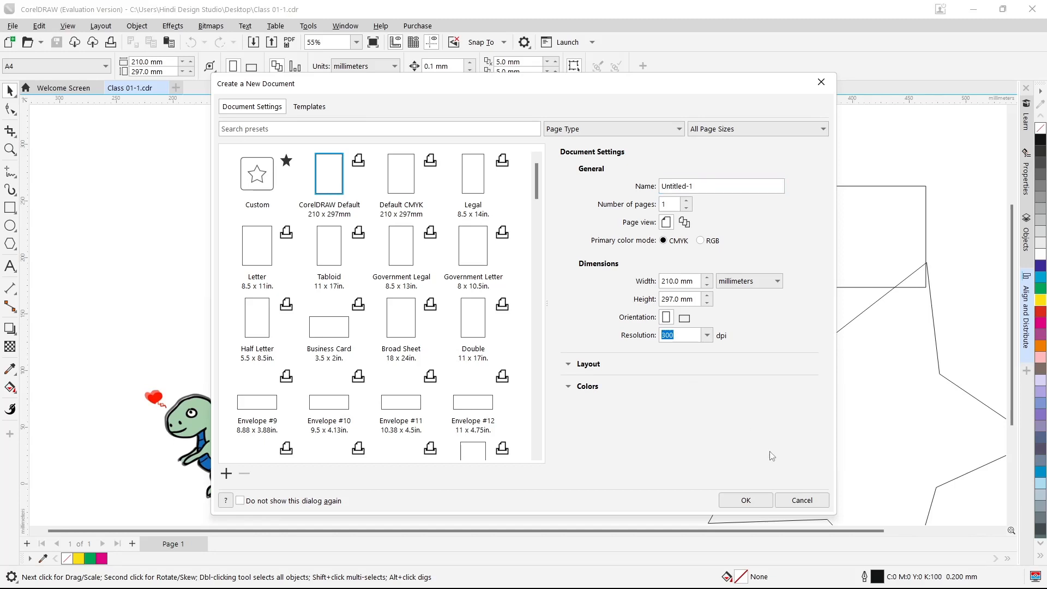
left_click(746, 500)
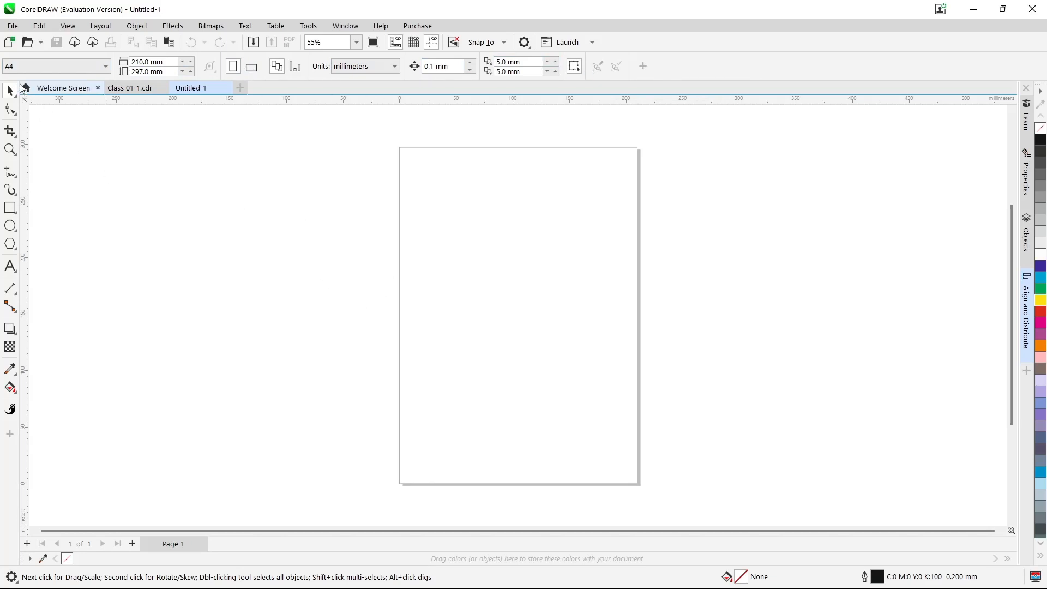
Step: Switch the page size to Custom and back to A4, and try landscape orientation before returning to portrait
left_click(101, 66)
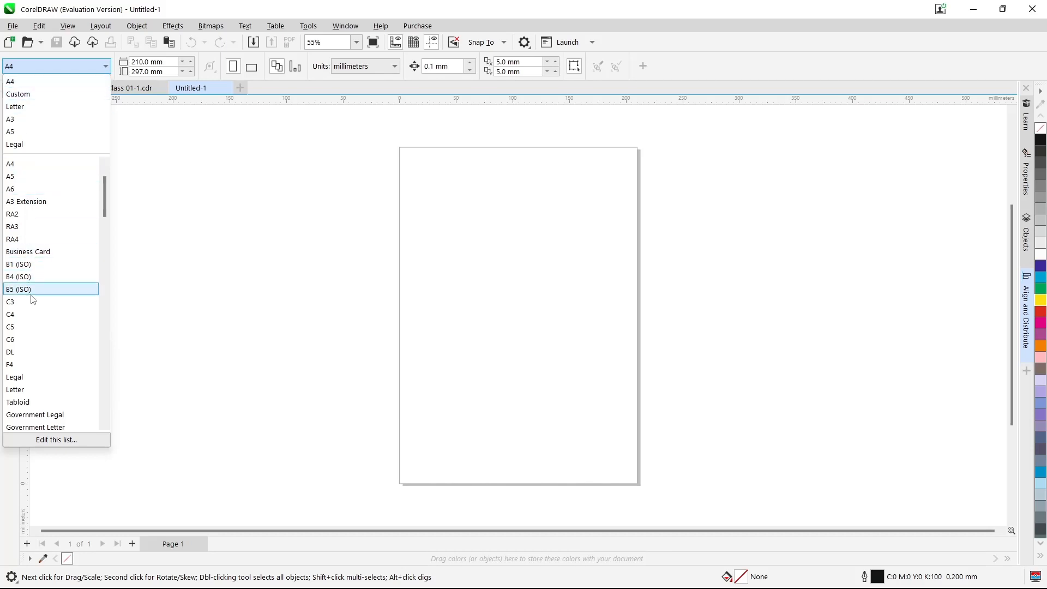
left_click(25, 96)
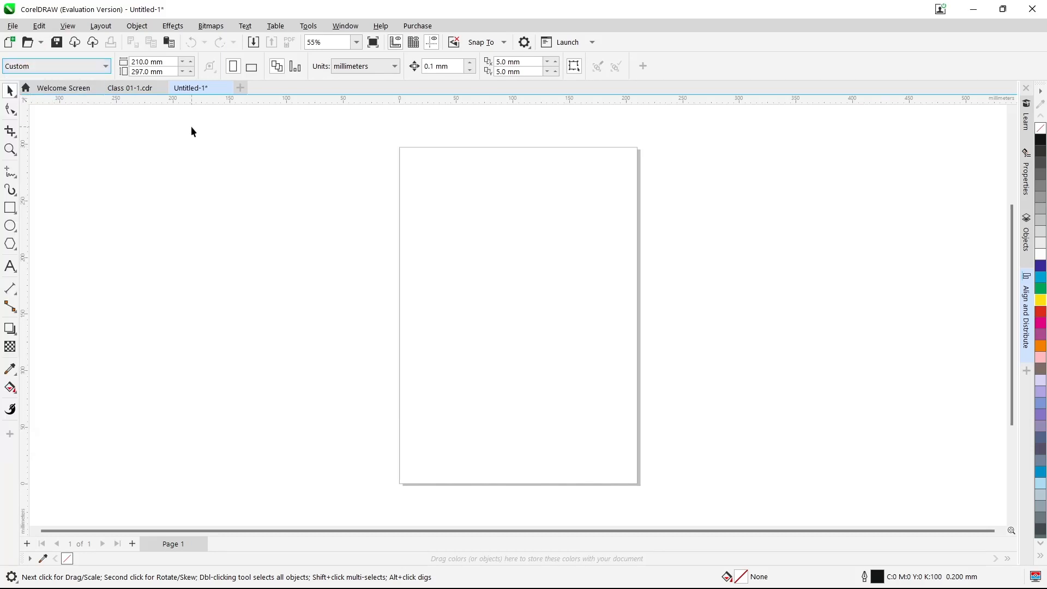
left_click(101, 66)
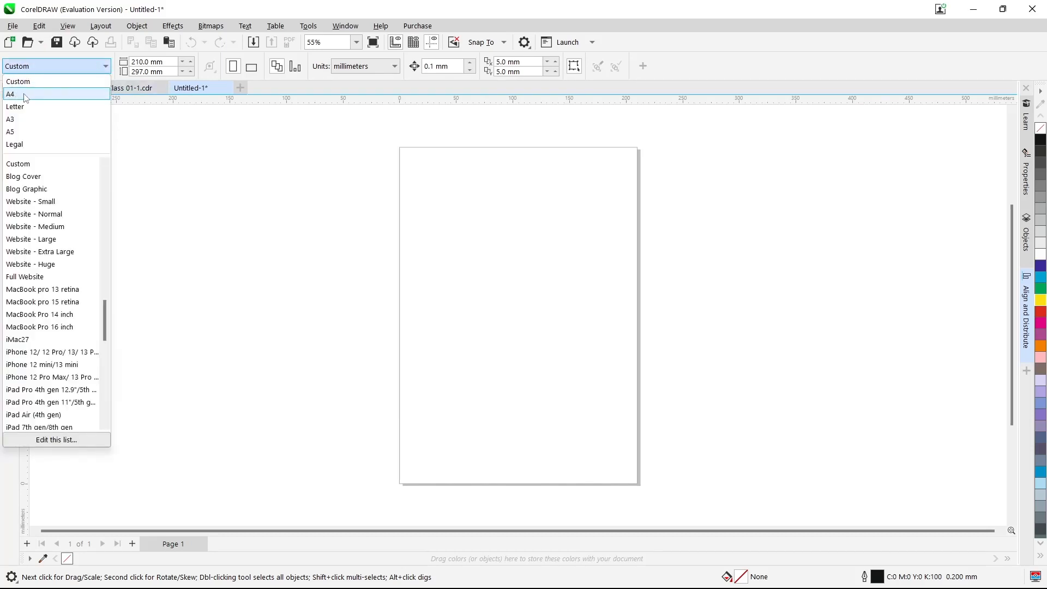
left_click(18, 95)
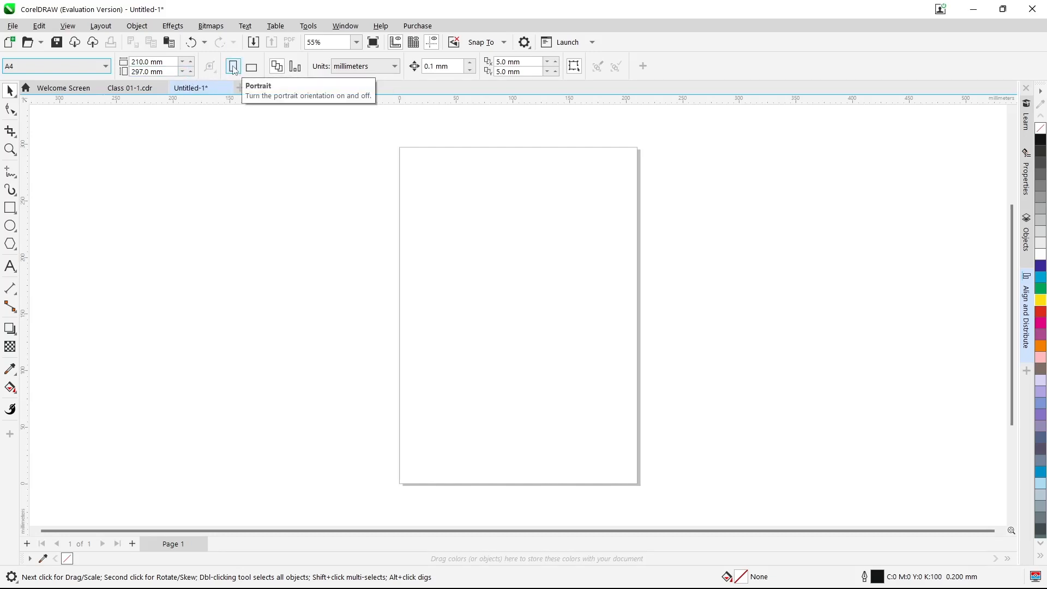
left_click(252, 68)
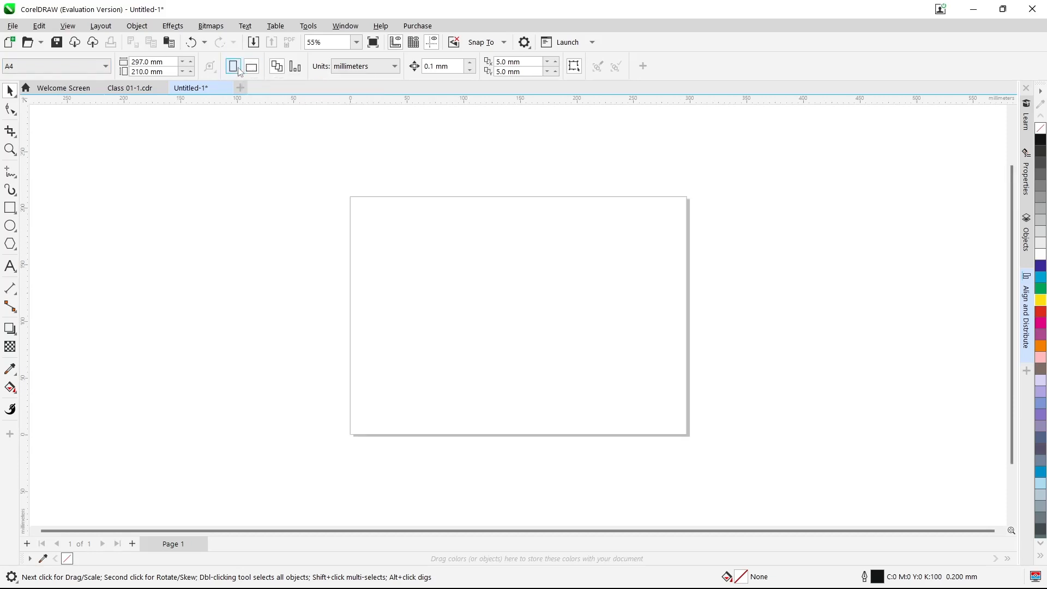
left_click(233, 67)
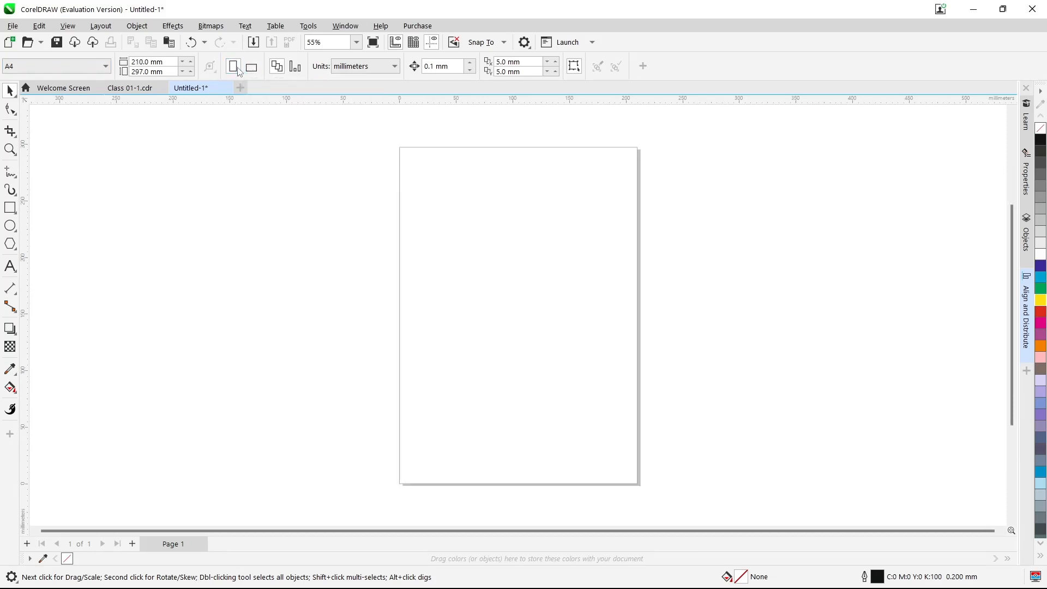
Step: Add four pages after page 1 so the document has five pages
left_click(292, 74)
left_click(132, 544)
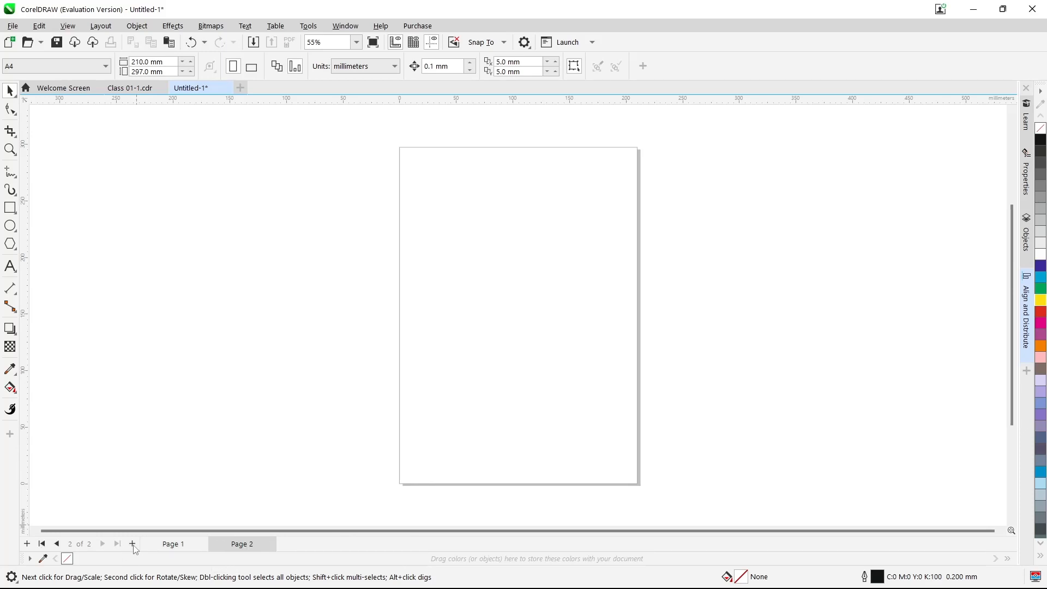
left_click(132, 545)
left_click(133, 545)
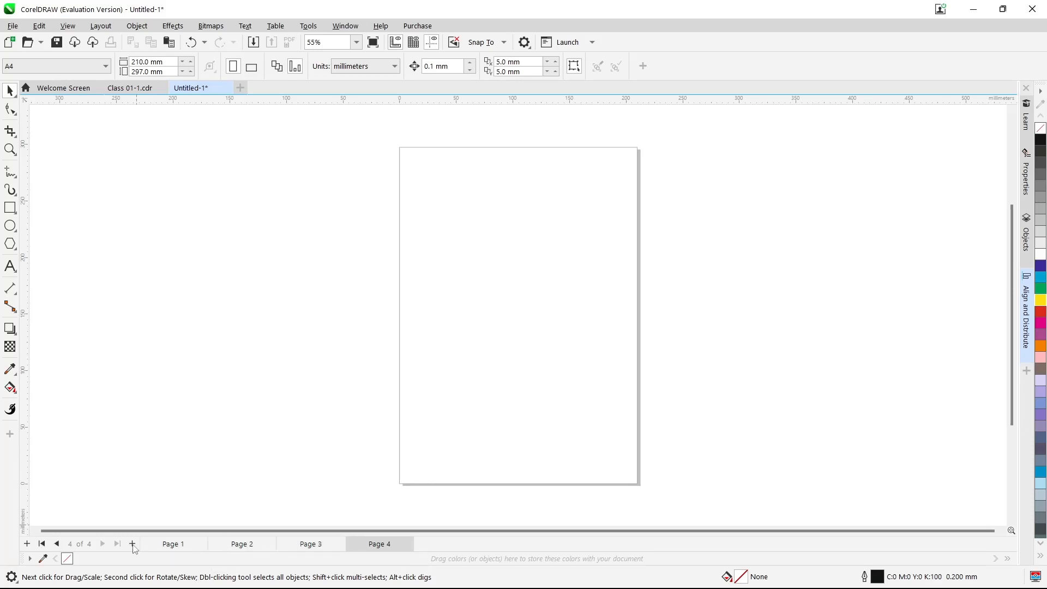
left_click(133, 544)
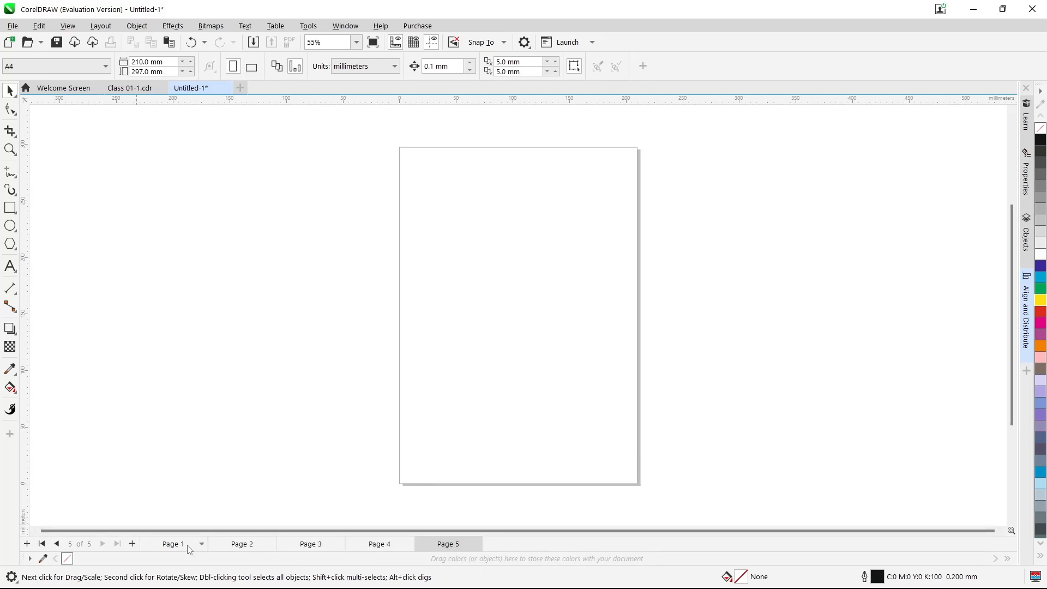
Step: Set the width of page 1 only to 300 mm and compare it with pages 2 to 5
left_click(171, 546)
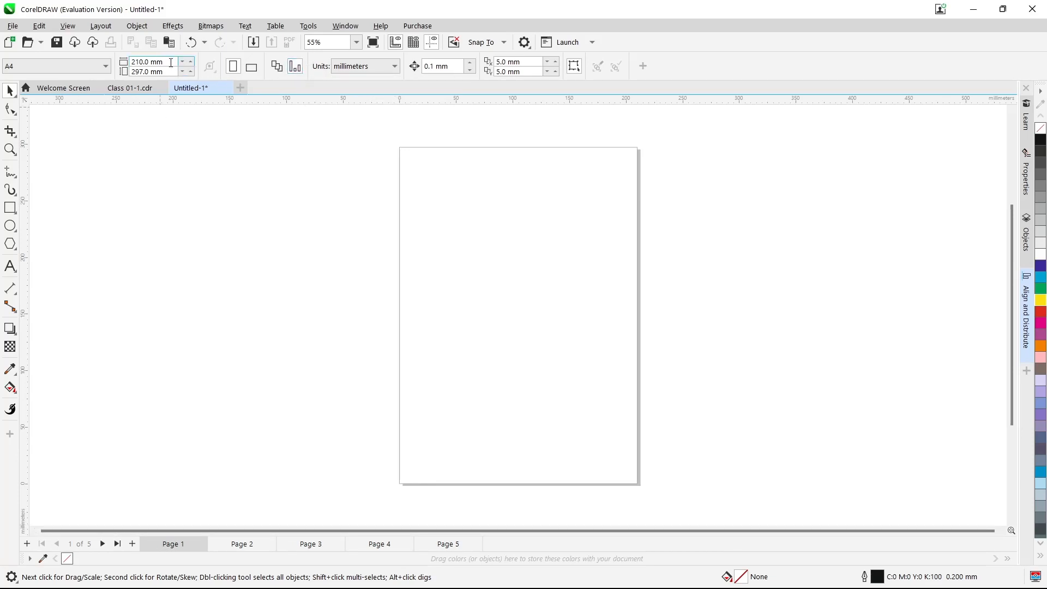
left_click_drag(170, 62, 128, 62)
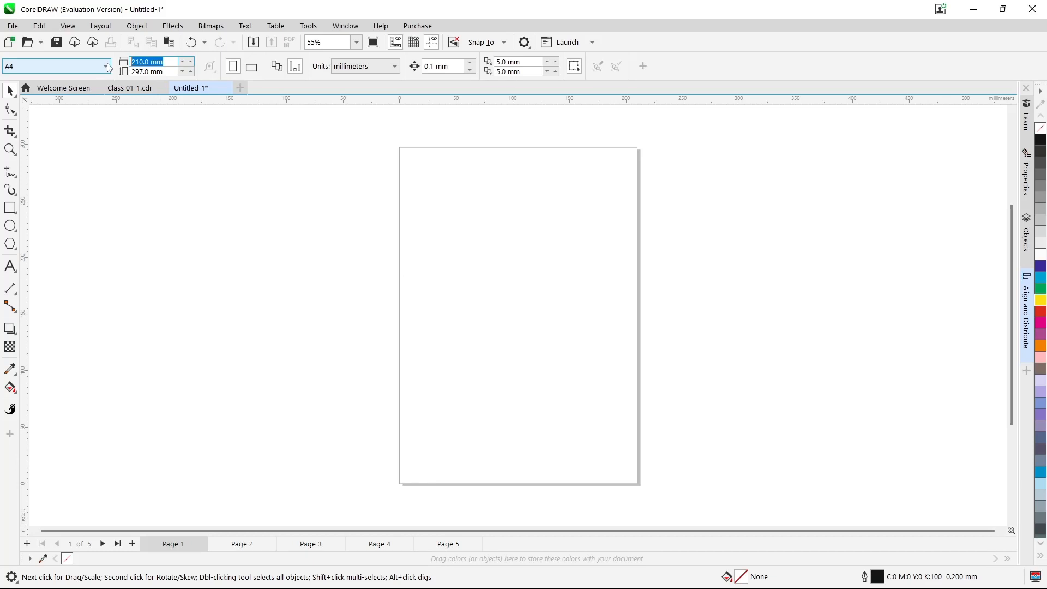
type("300")
key("Return")
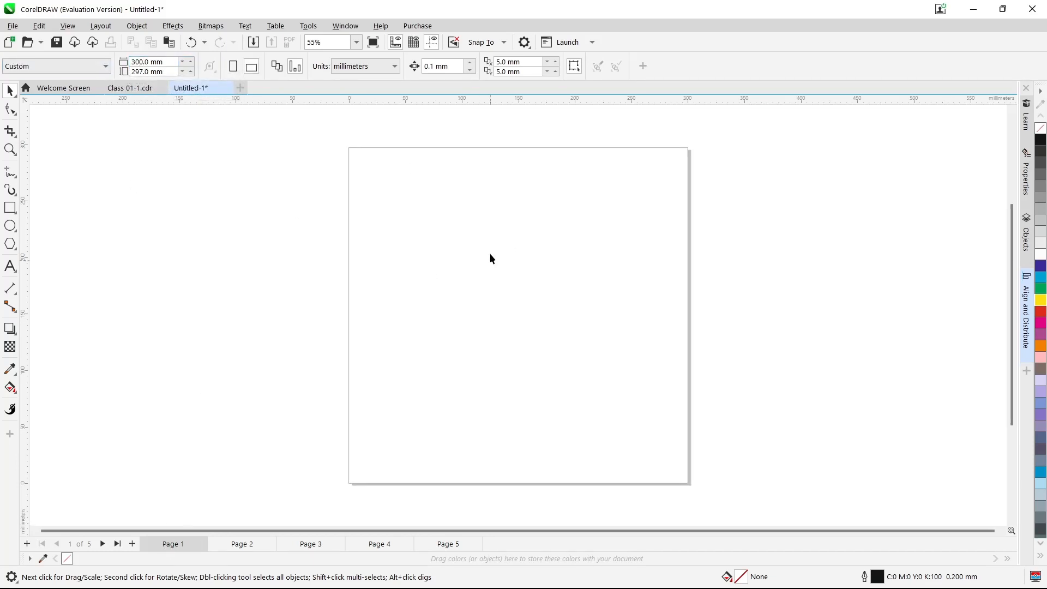
left_click(242, 544)
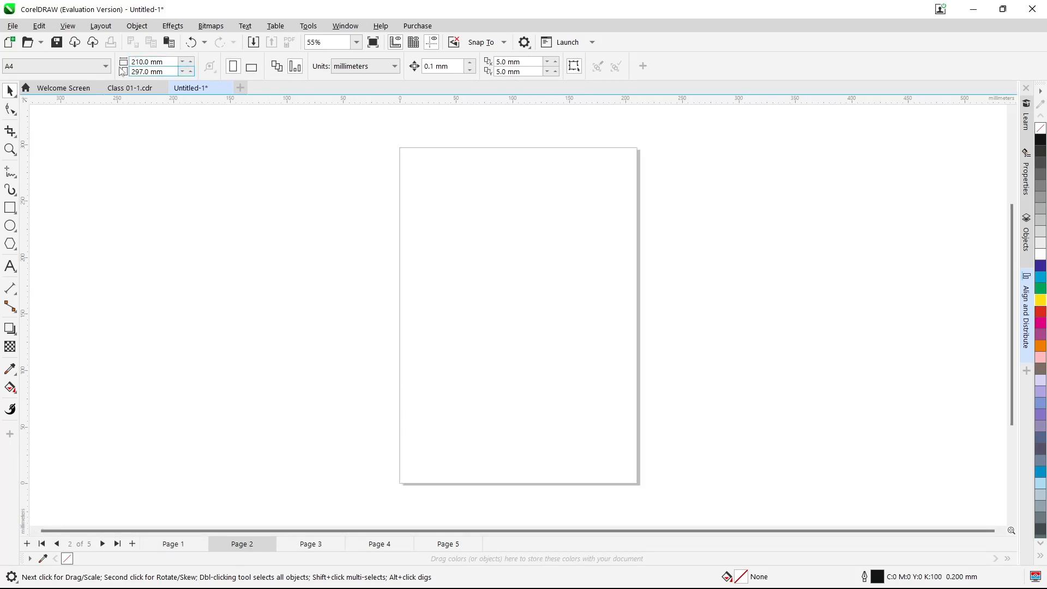
left_click(309, 546)
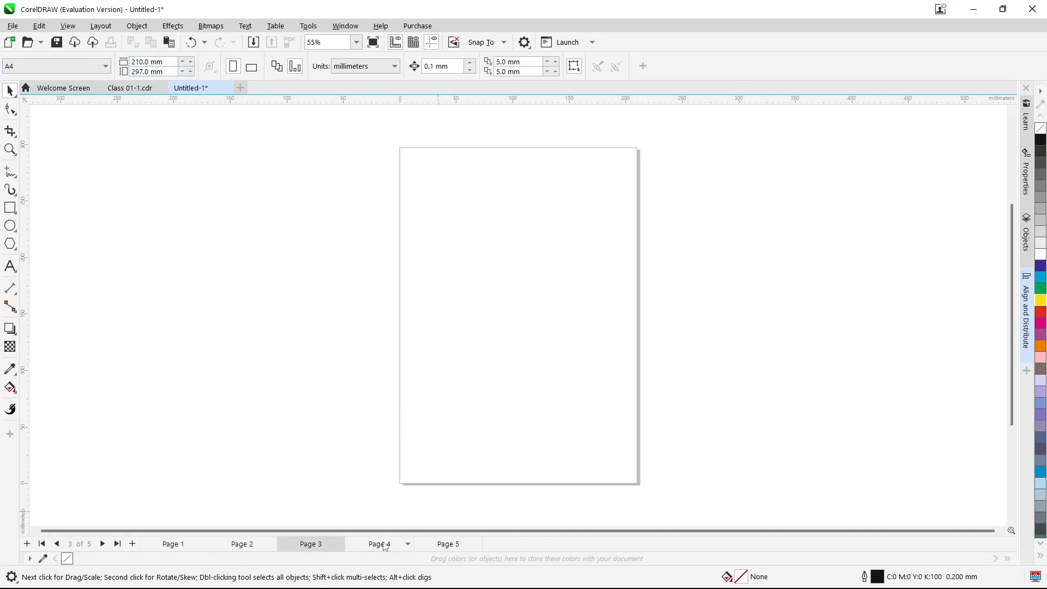
left_click(379, 545)
left_click(451, 545)
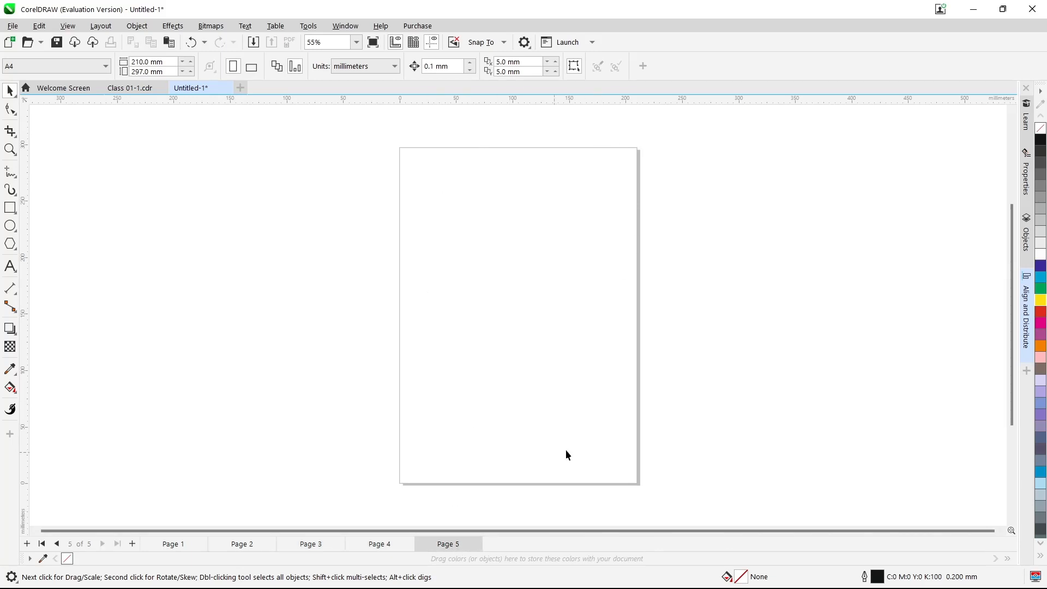
left_click(173, 544)
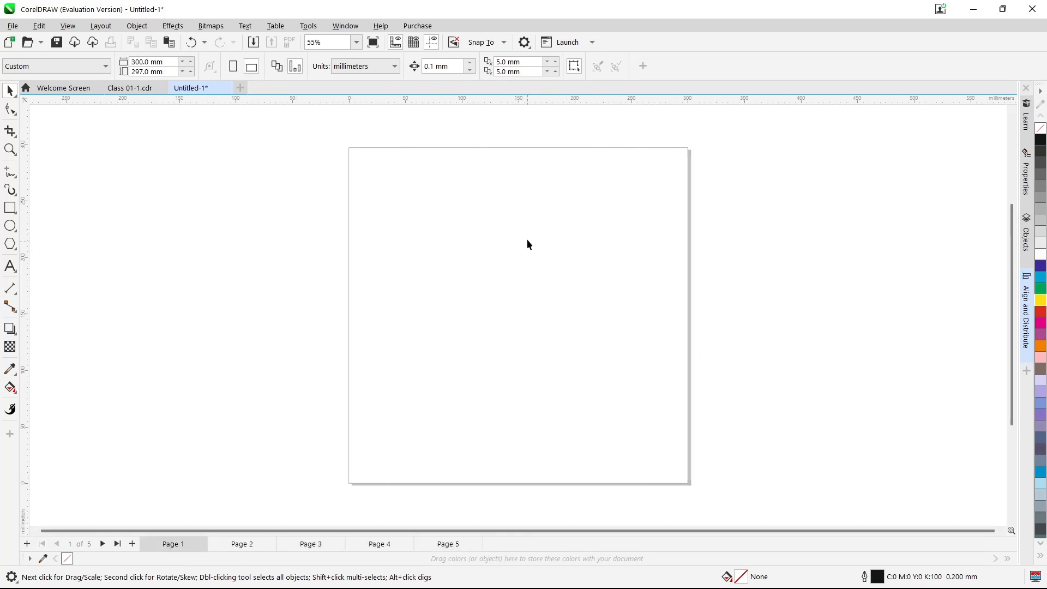
Step: From page 2, set the width of all pages to 500 mm and check pages 3, 4, 5 and 1
left_click(243, 547)
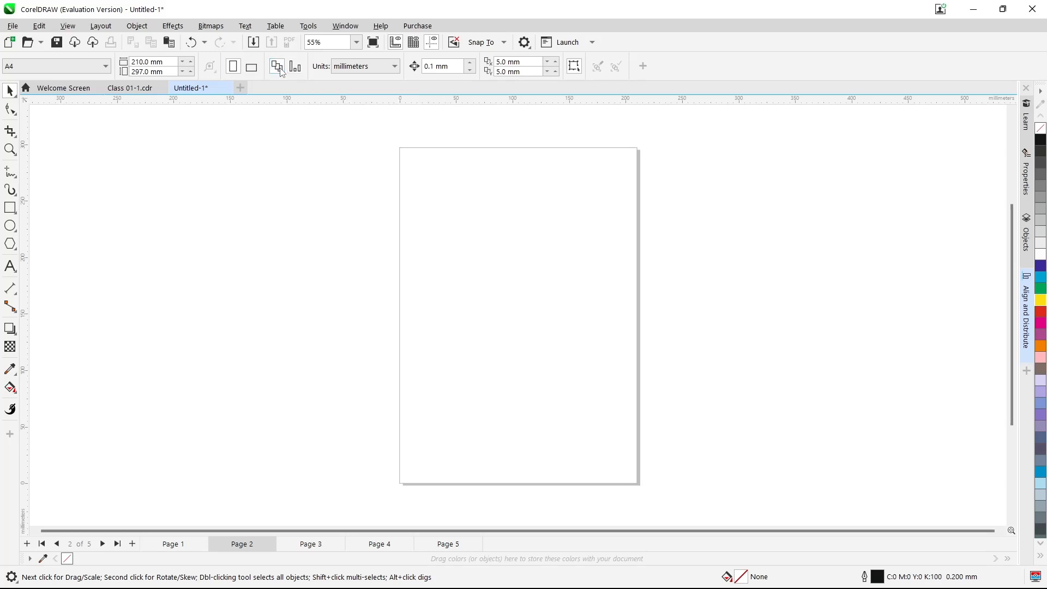
left_click(169, 59)
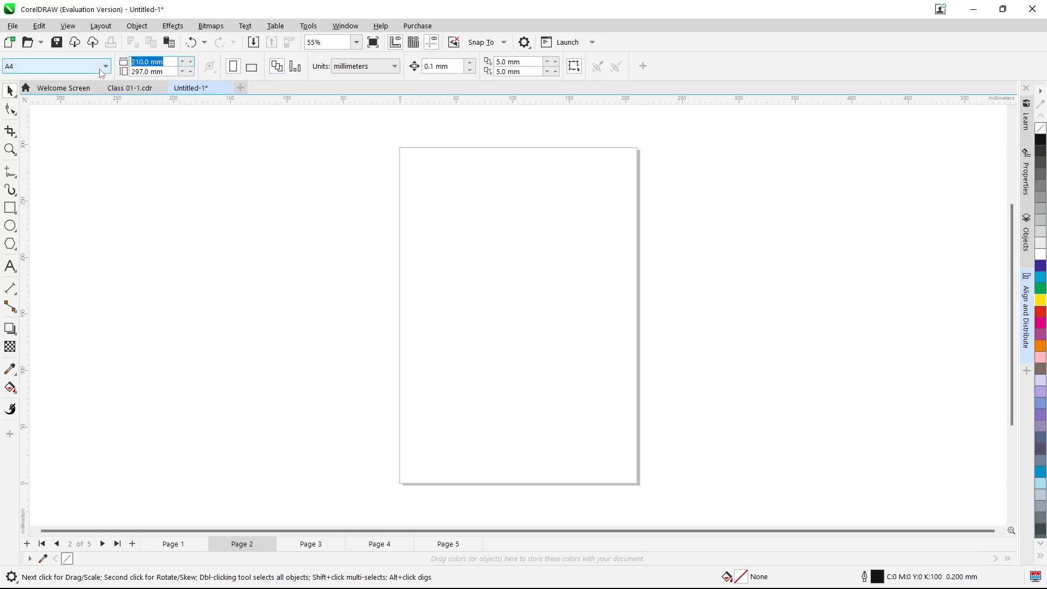
type("500")
key("Return")
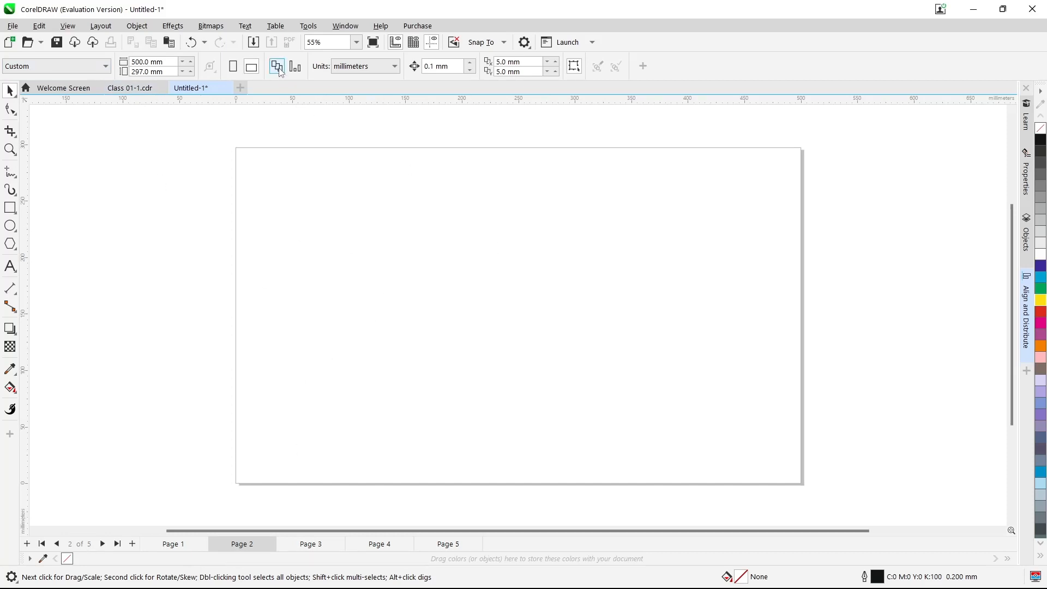
left_click(311, 544)
left_click(381, 545)
left_click(440, 546)
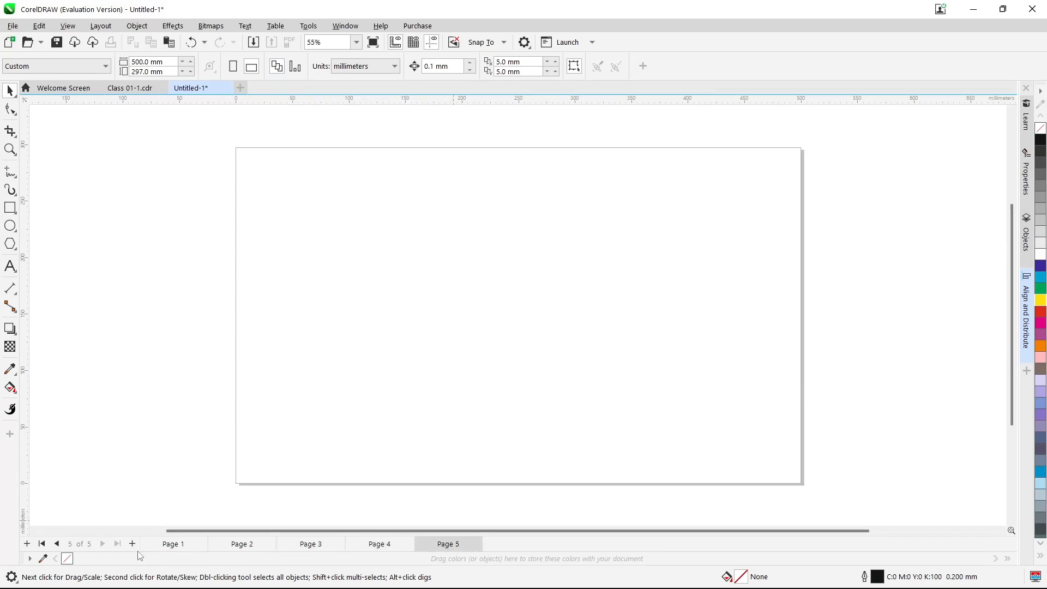
left_click(183, 545)
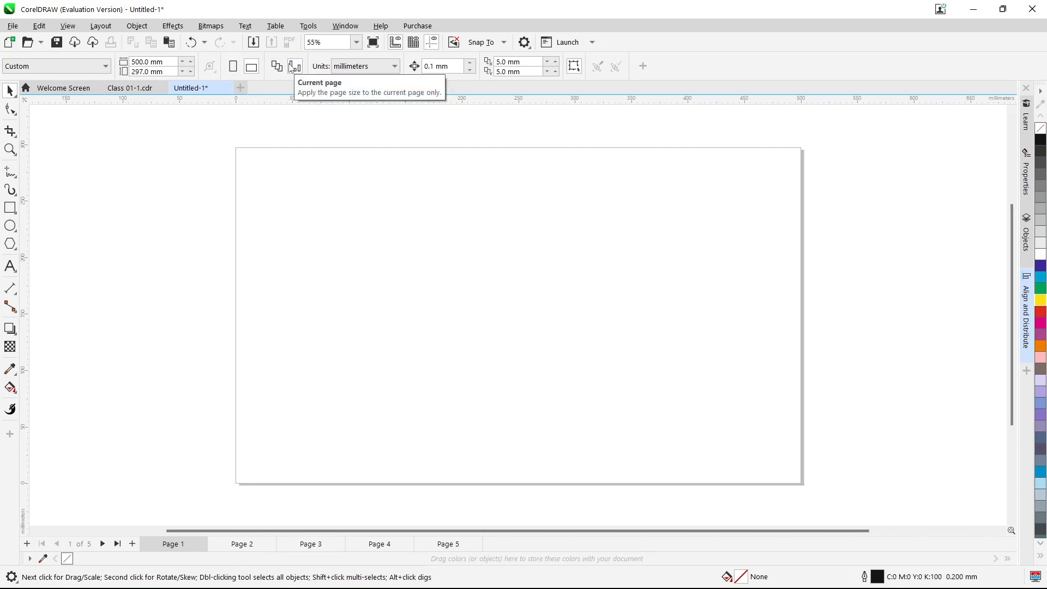
left_click(378, 68)
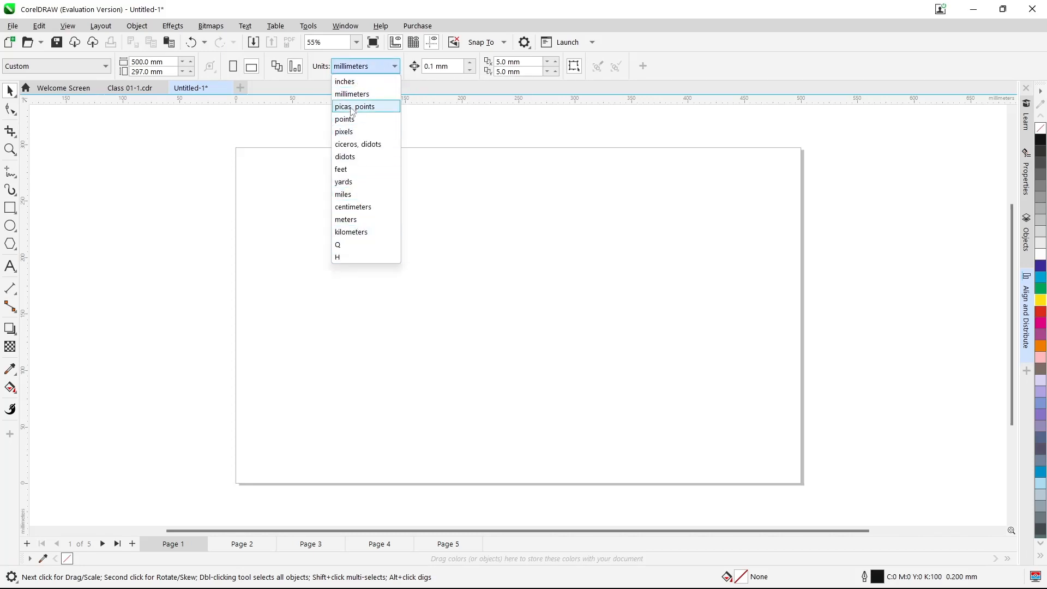
left_click(409, 99)
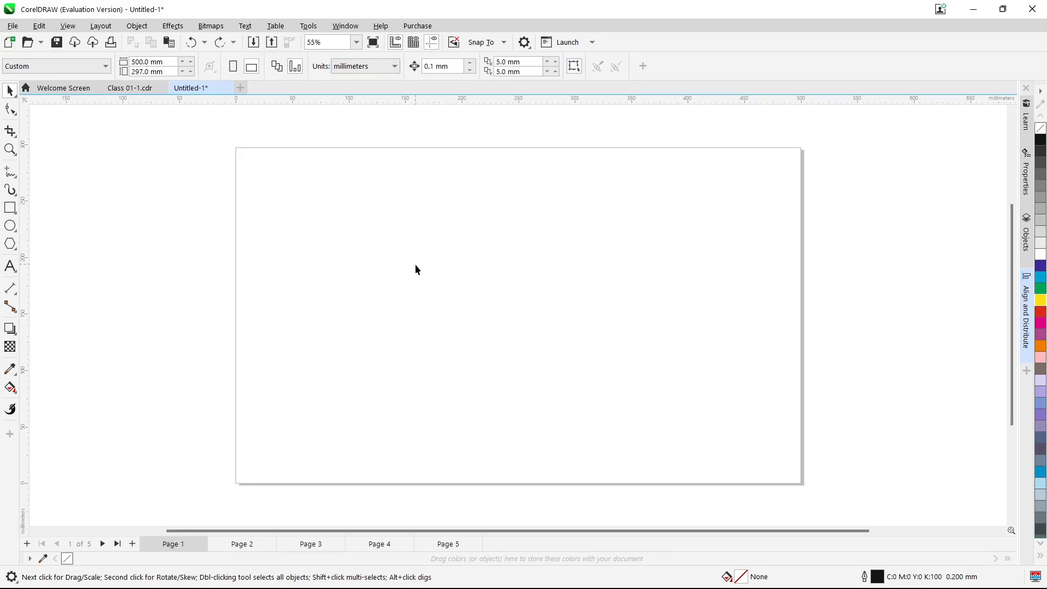
Step: Draw a rectangle about 178 x 145 mm in the upper middle of page 1 and deselect it
left_click(10, 208)
left_click_drag(342, 198, 543, 361)
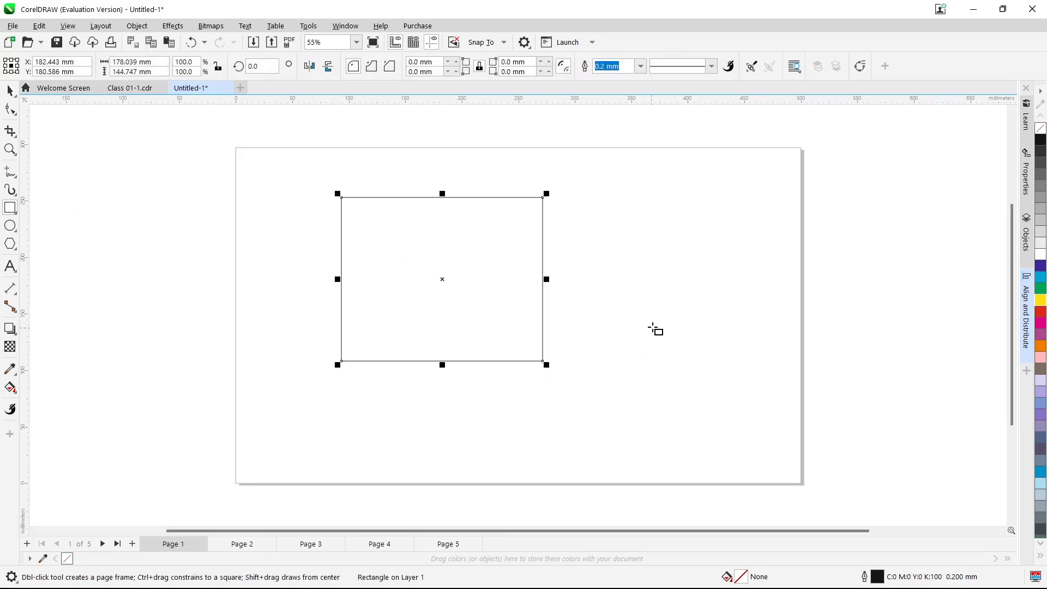
key("Escape")
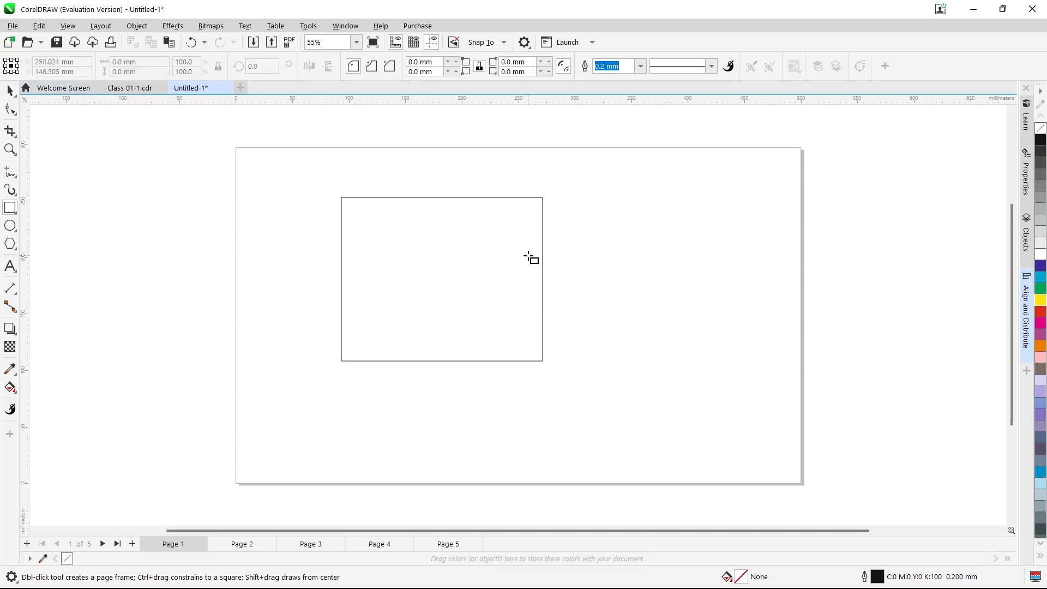
key("space")
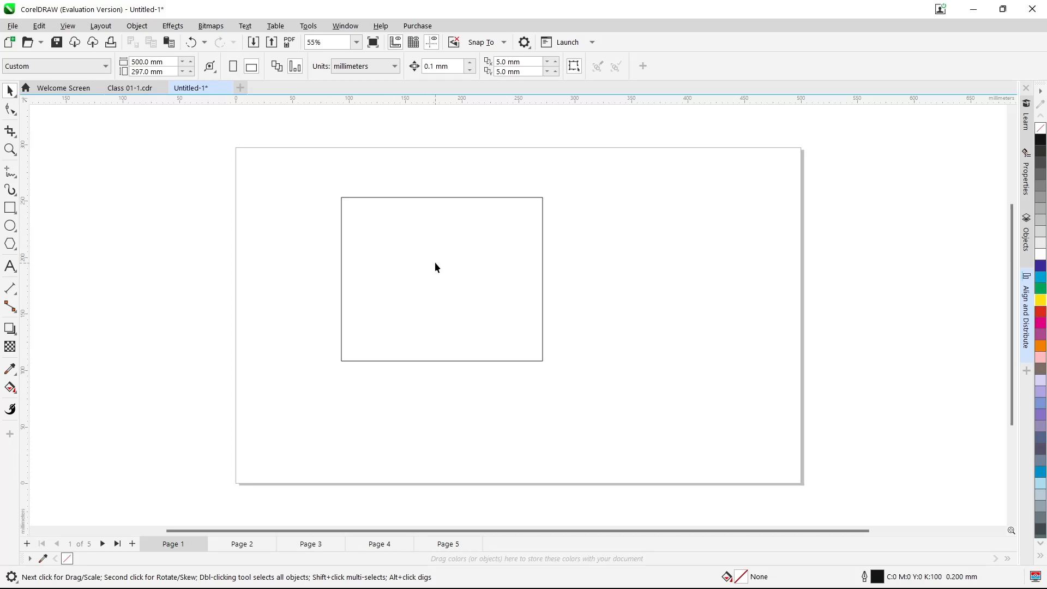
Step: Test selecting the unfilled rectangle from its interior and from its outline, deselecting it each time
left_click(353, 212)
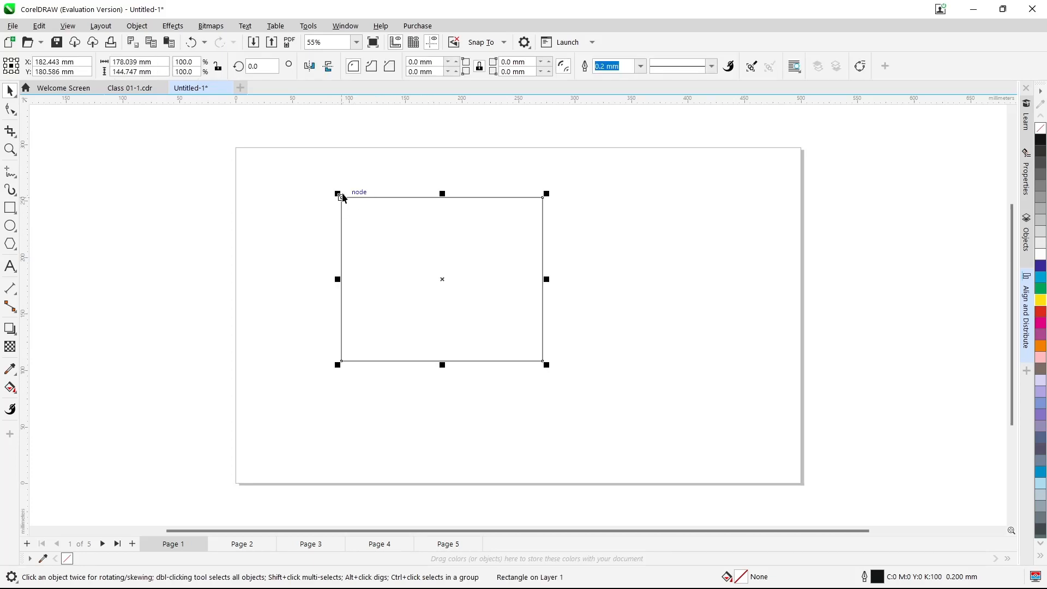
left_click(627, 257)
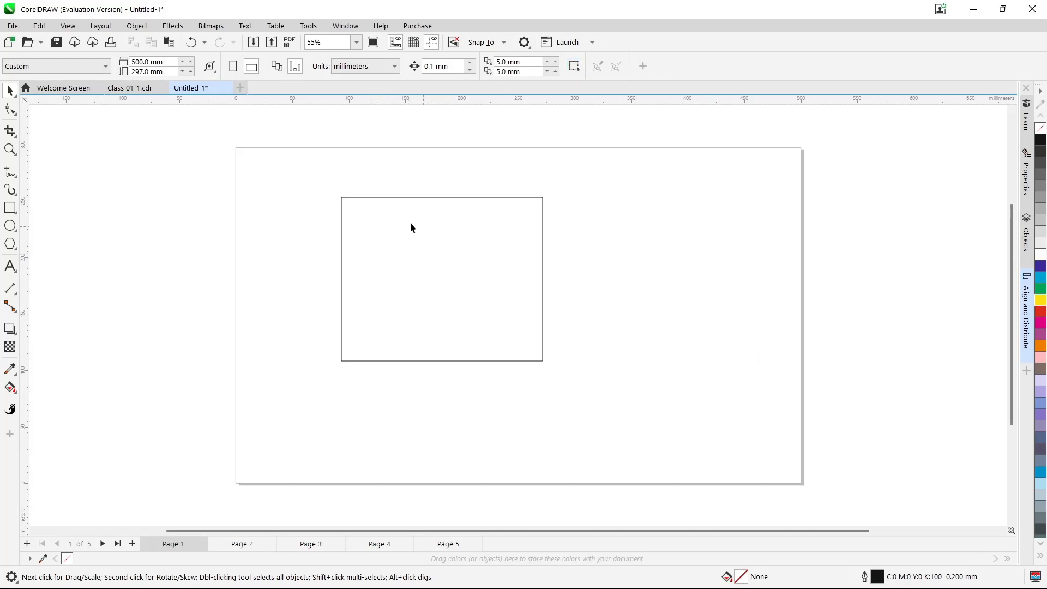
left_click(454, 198)
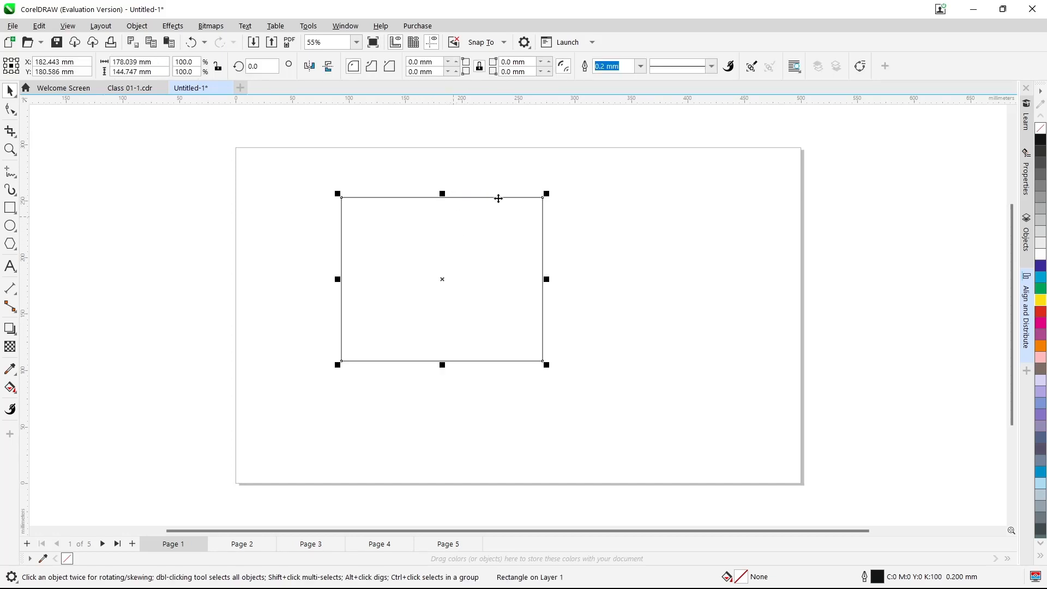
left_click(710, 280)
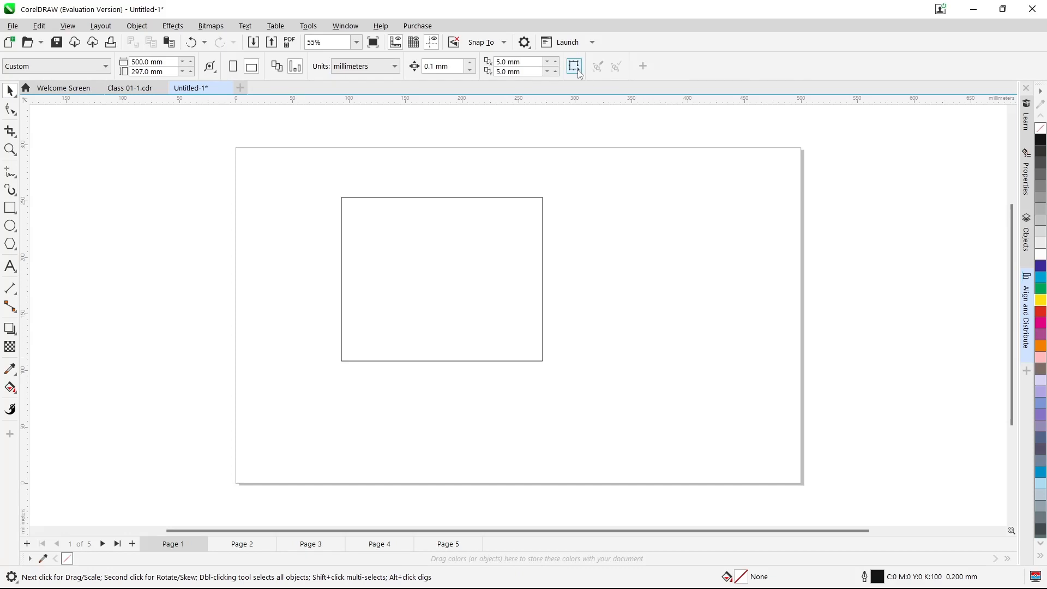
left_click(542, 199)
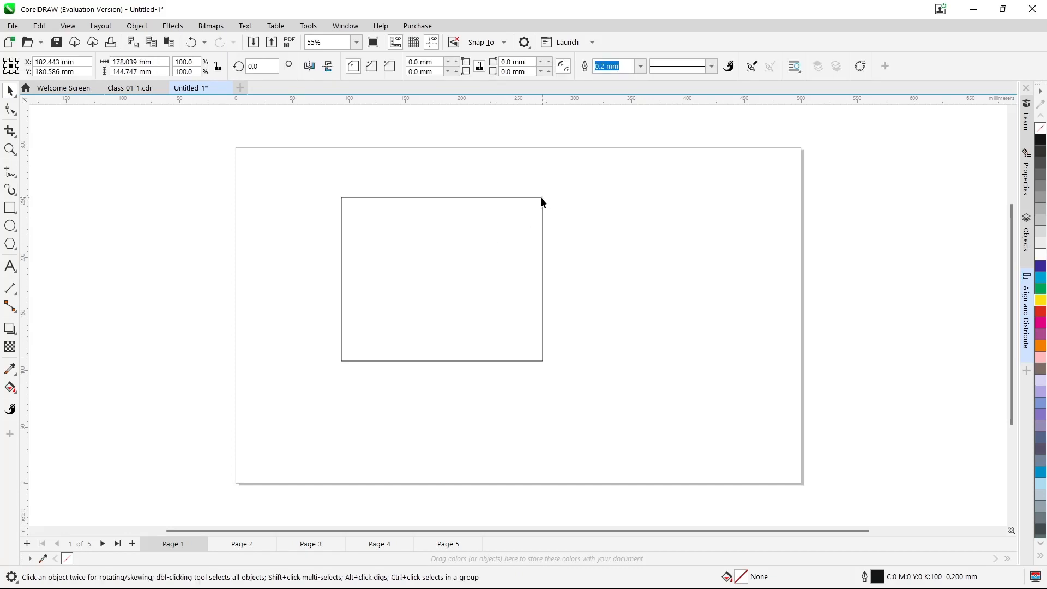
left_click(633, 231)
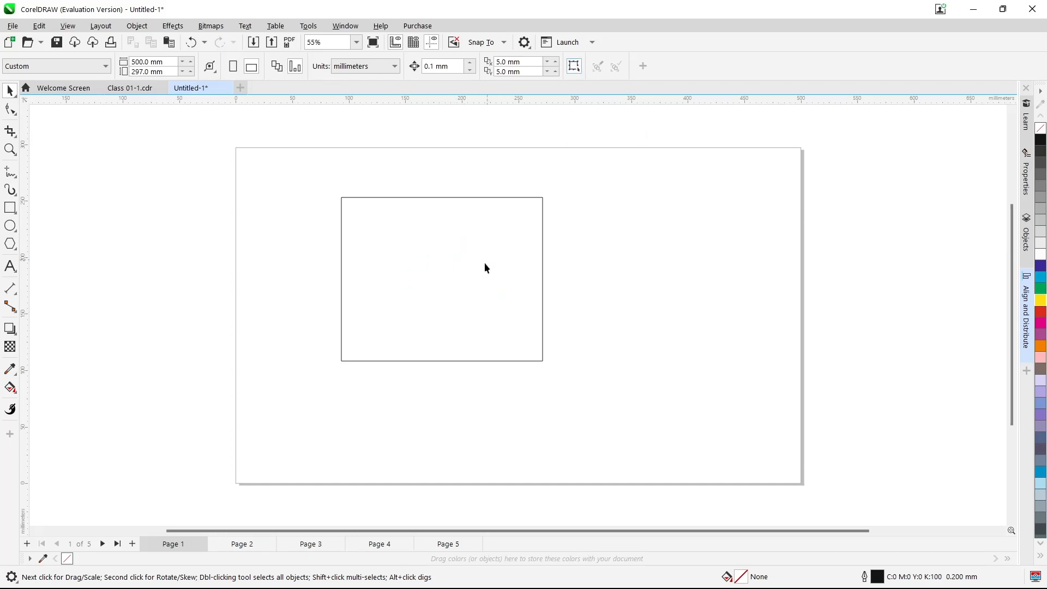
Step: Select the unfilled rectangle once more from its interior and deselect it
left_click(445, 256)
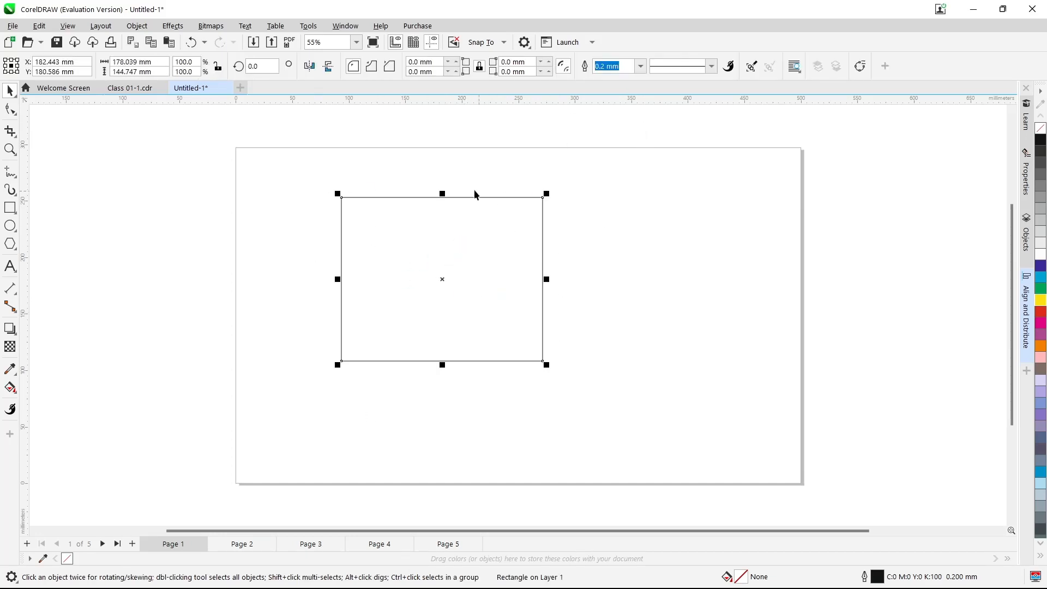
left_click(674, 362)
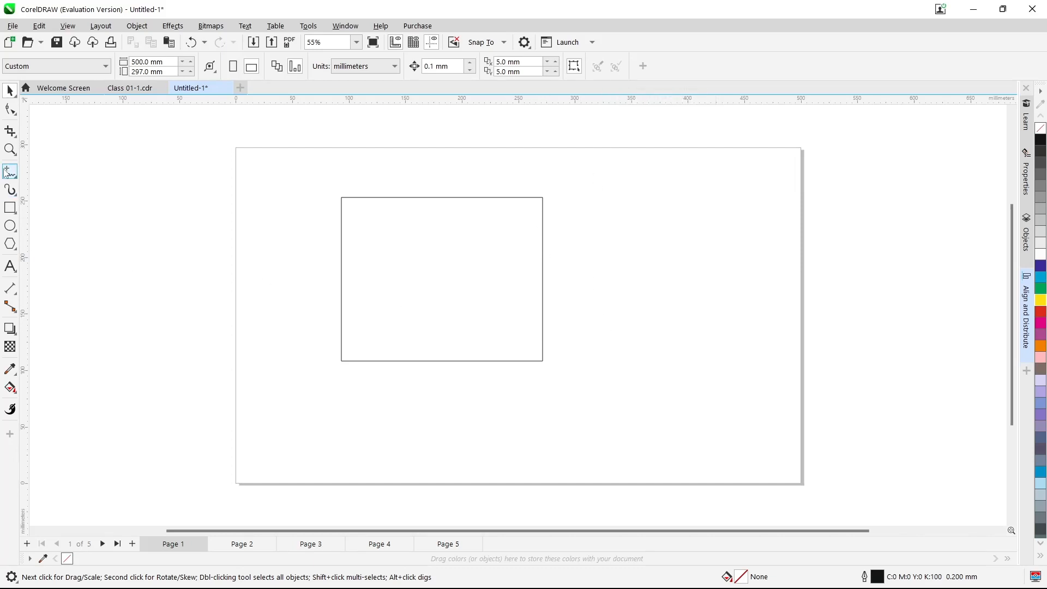
Step: Draw three ellipses around the rectangle: two to its right and one about 83 x 30 mm below it
left_click(10, 228)
left_click_drag(579, 241, 620, 289)
left_click_drag(592, 353, 634, 419)
left_click_drag(396, 403, 489, 438)
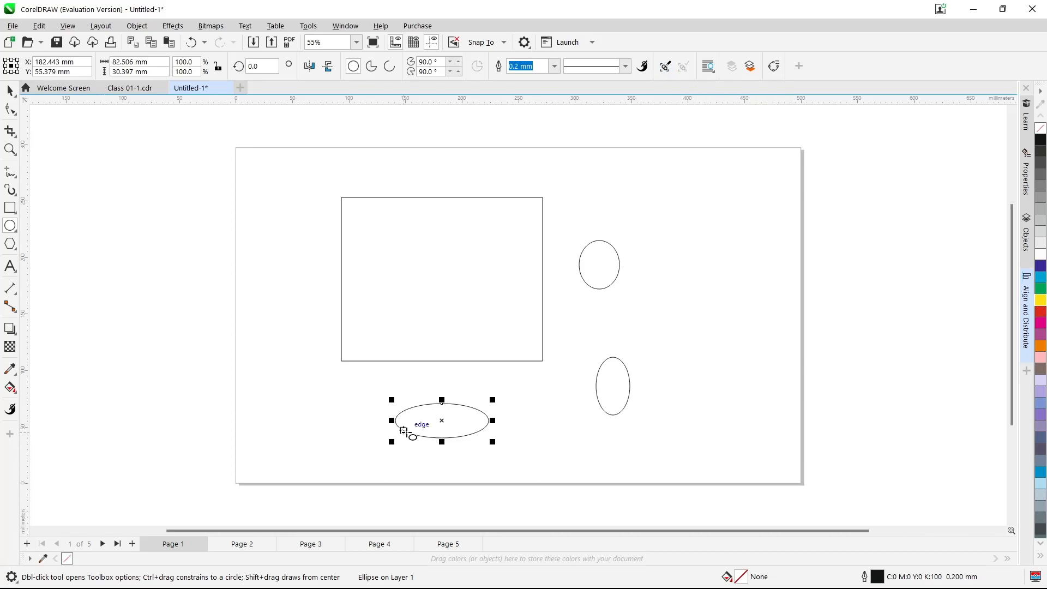
Step: Bring the wide ellipse below the rectangle into focus, exit Focus Mode and deselect the ellipse
left_click(666, 67)
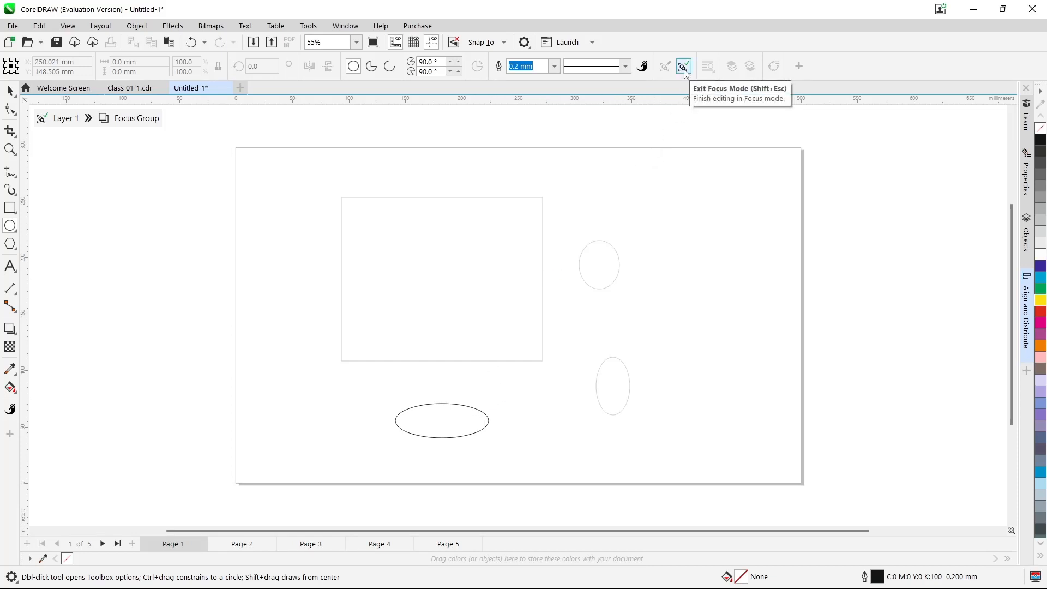
left_click(684, 68)
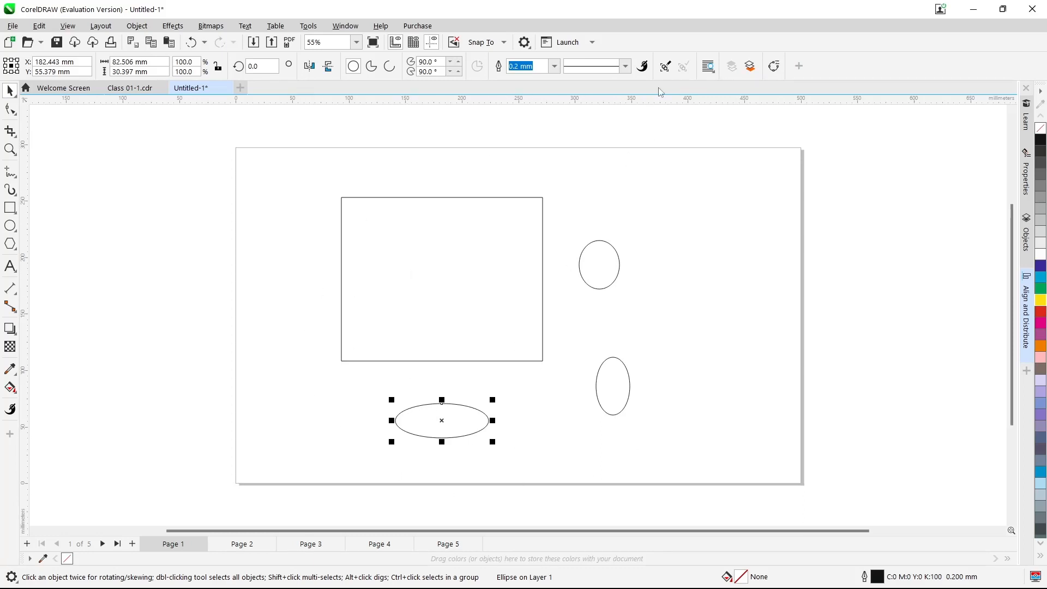
left_click(701, 199)
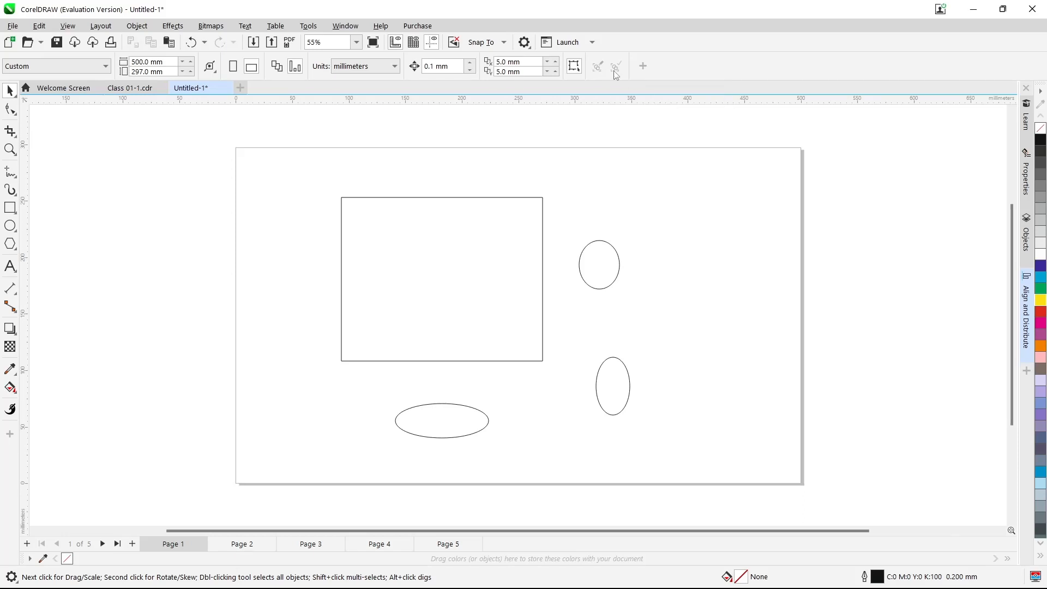
Step: Hide the Paper, Size, Autofit page, Portrait and Landscape controls and their separators from the property bar
left_click(644, 66)
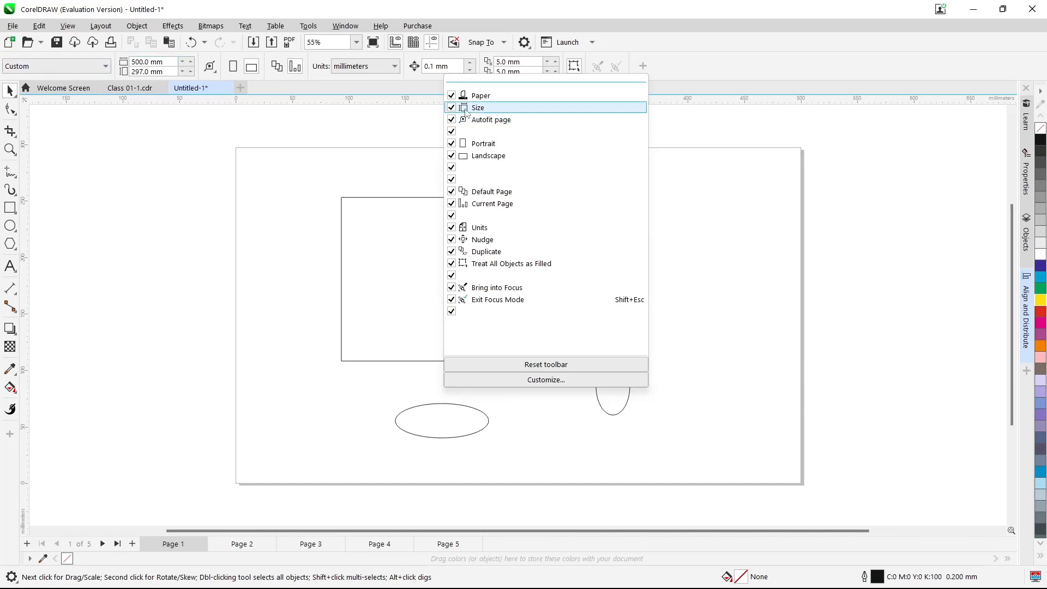
left_click(452, 95)
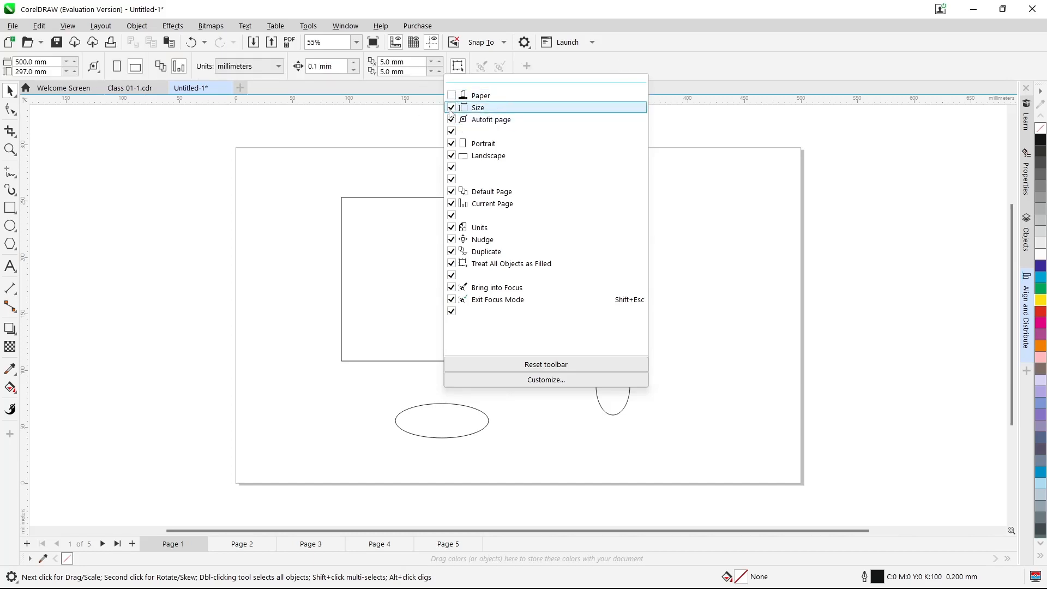
left_click(452, 107)
left_click(452, 119)
left_click(451, 131)
left_click(451, 143)
left_click(451, 155)
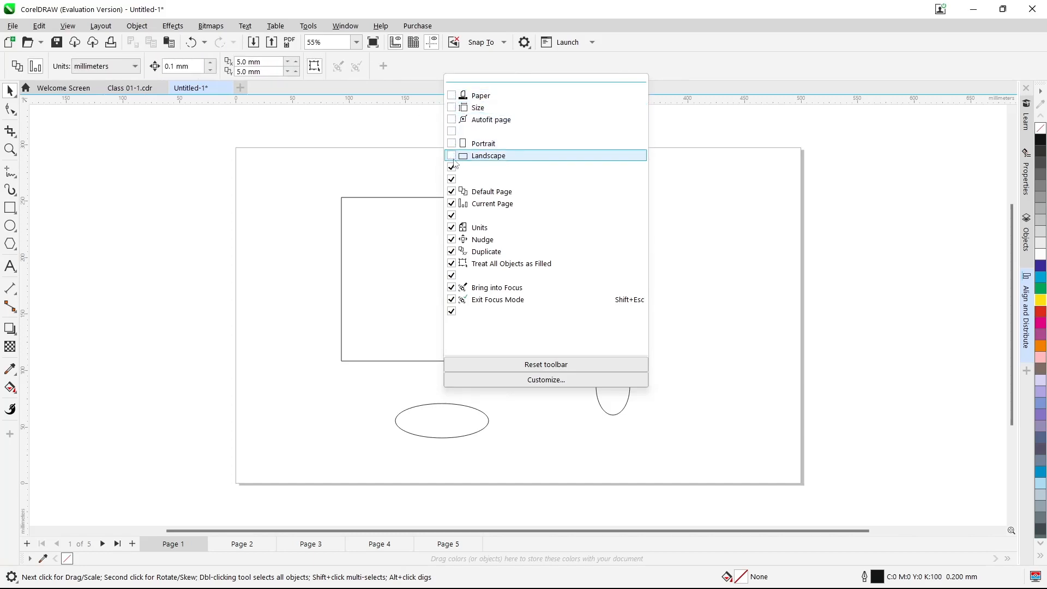
left_click(452, 166)
left_click(453, 179)
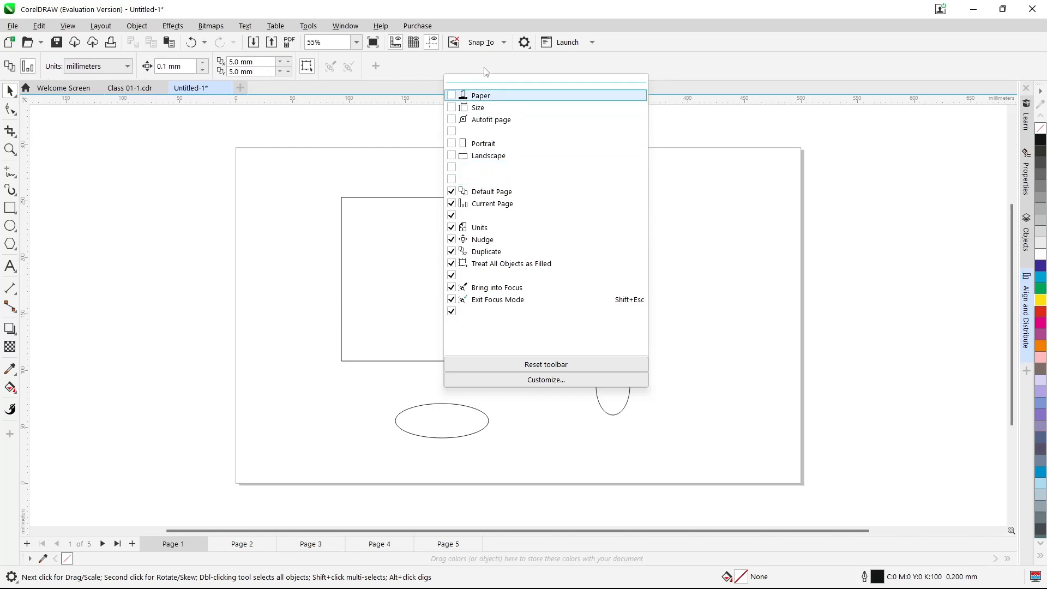
Step: Show the Paper, Size, Autofit page, Portrait and Landscape controls and their separators on the property bar again
left_click(451, 95)
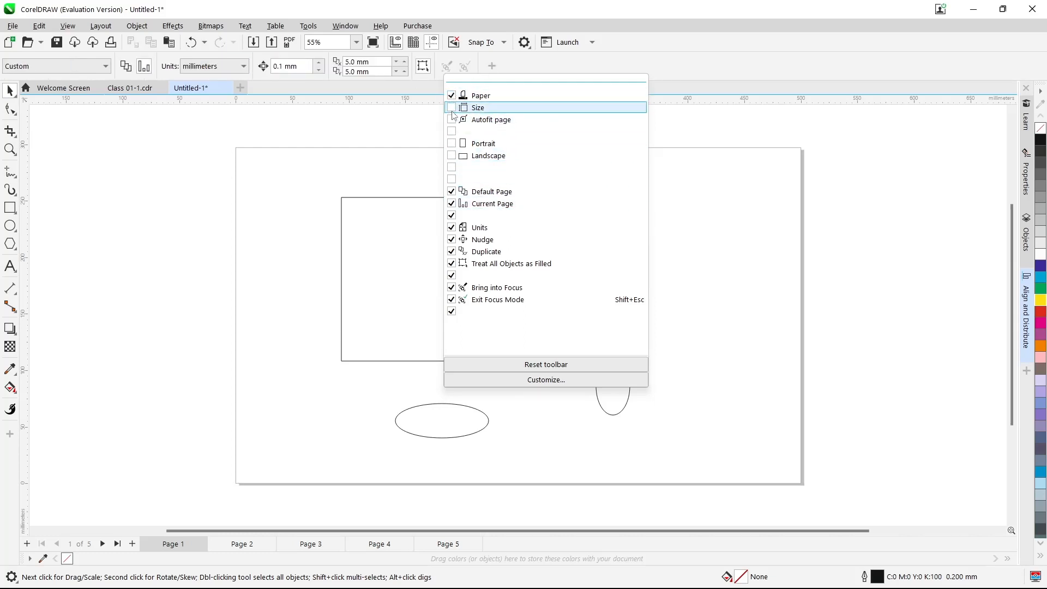
left_click(451, 108)
left_click(452, 120)
left_click(451, 130)
left_click(452, 143)
left_click(451, 156)
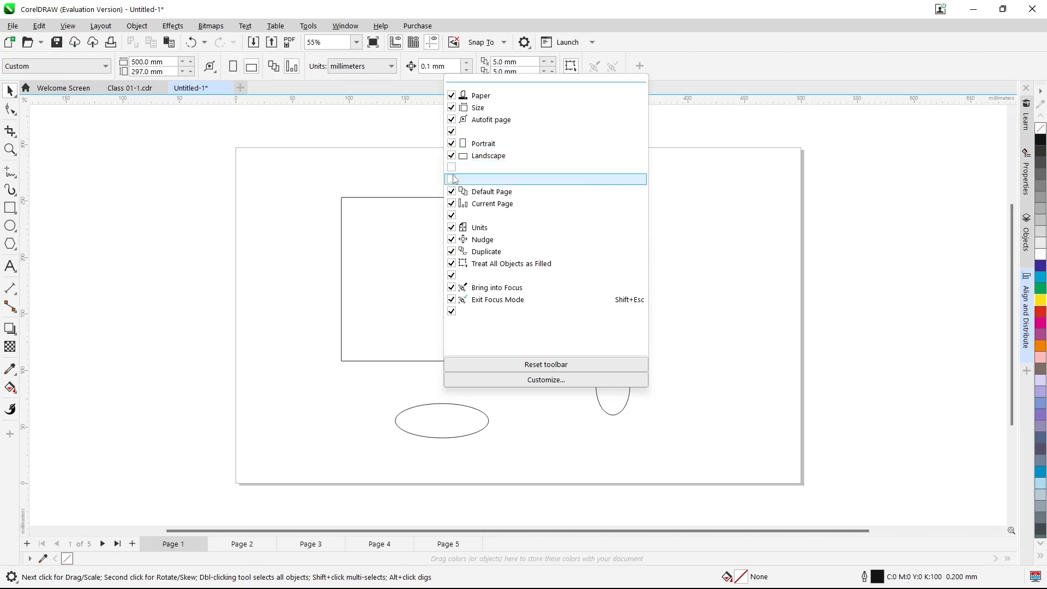
left_click(452, 179)
left_click(452, 167)
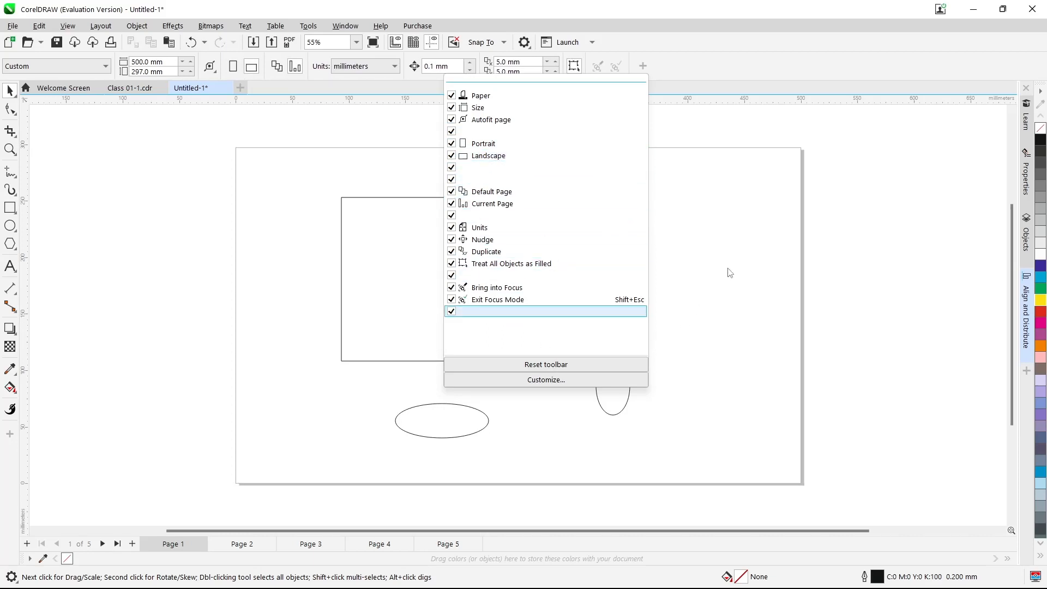
left_click(772, 270)
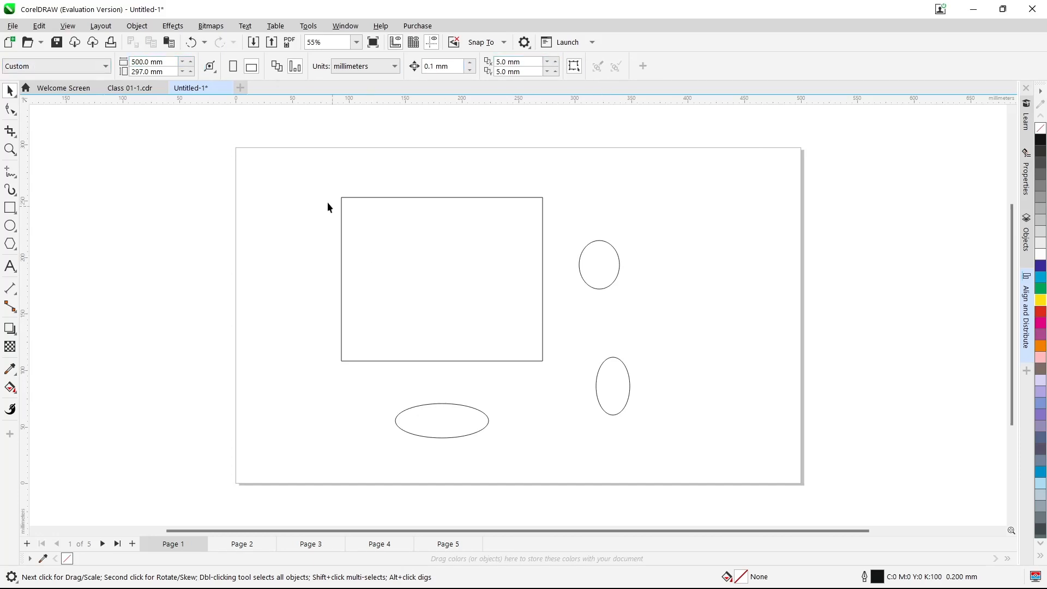
Step: Delete the rectangle and all three ellipses from page 1
left_click_drag(650, 359, 691, 454)
key("Delete")
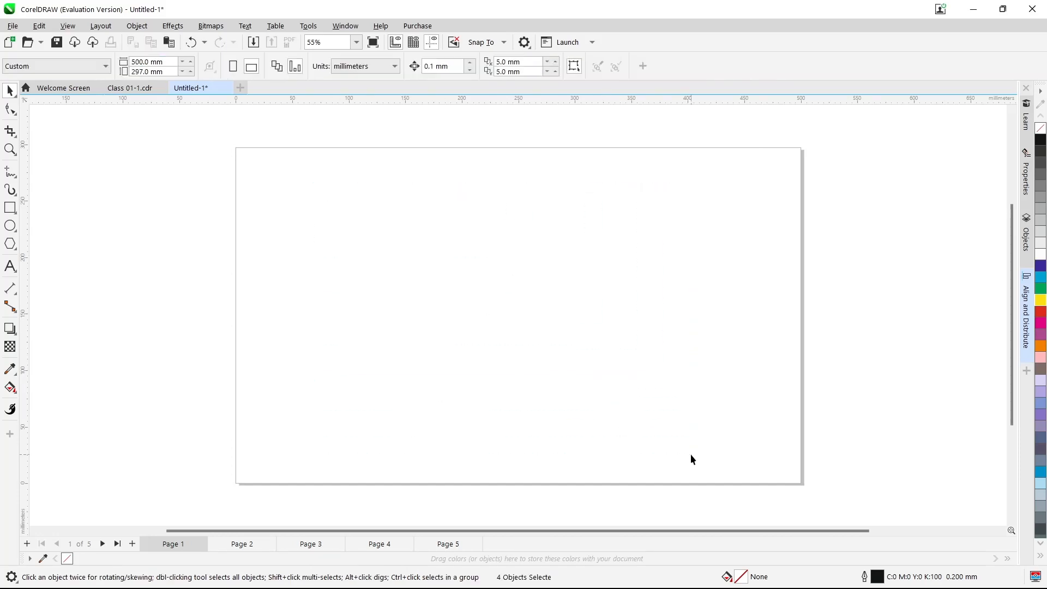
left_click(10, 110)
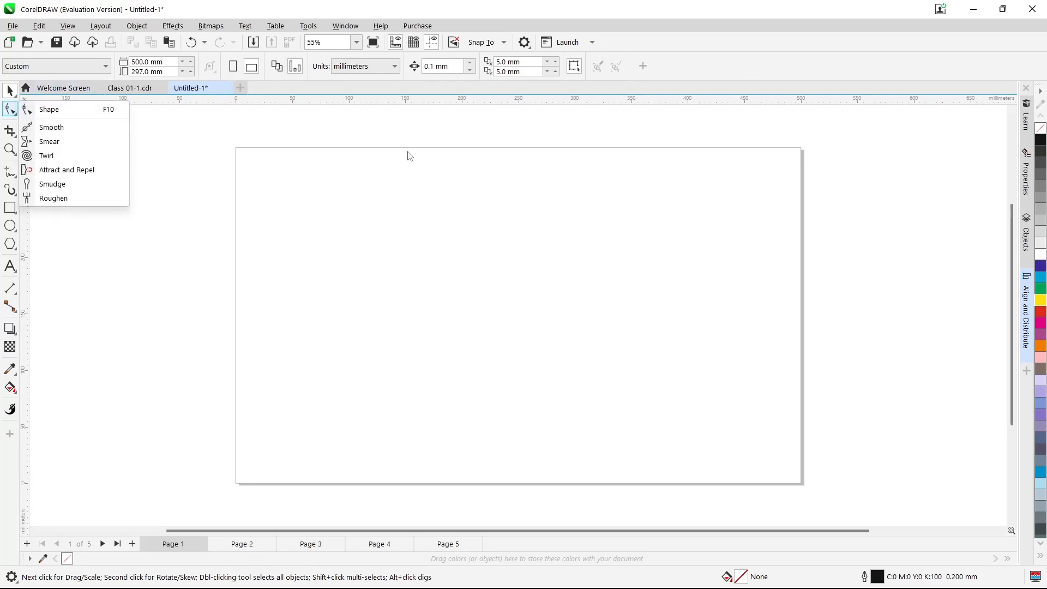
left_click(394, 198)
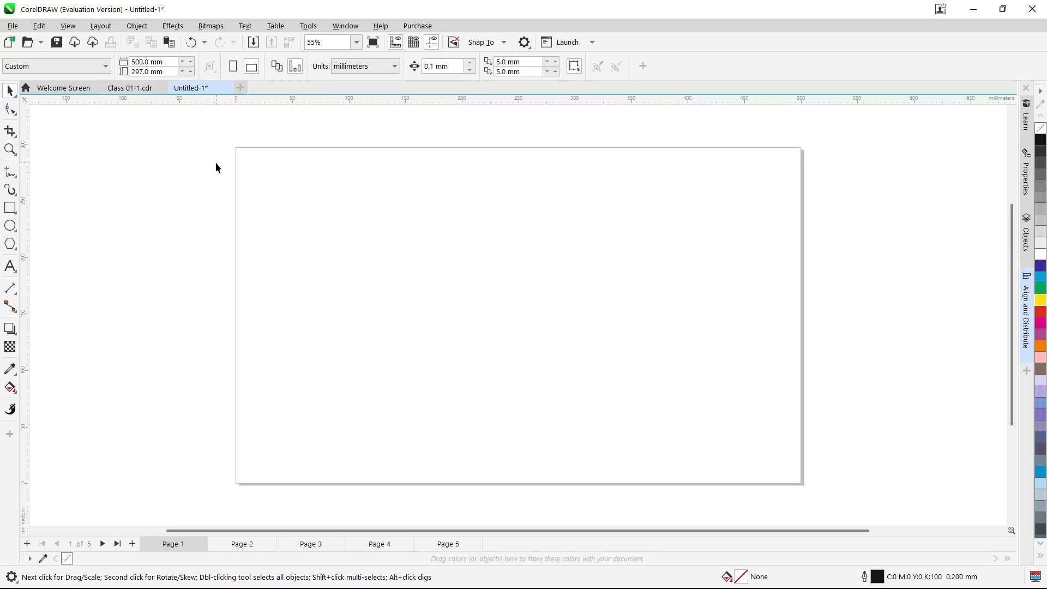
left_click(10, 115)
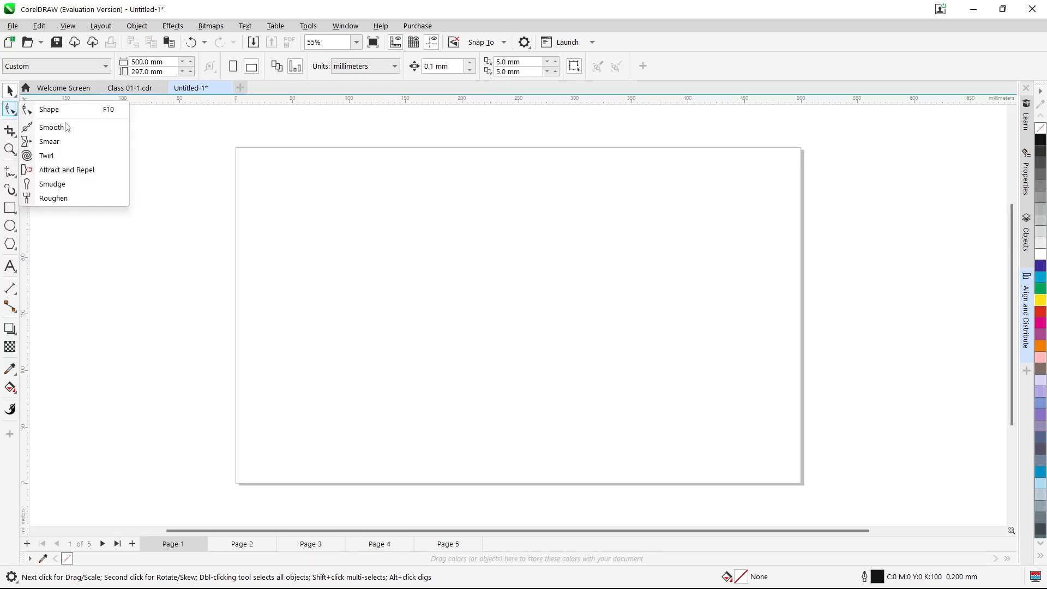
left_click(424, 186)
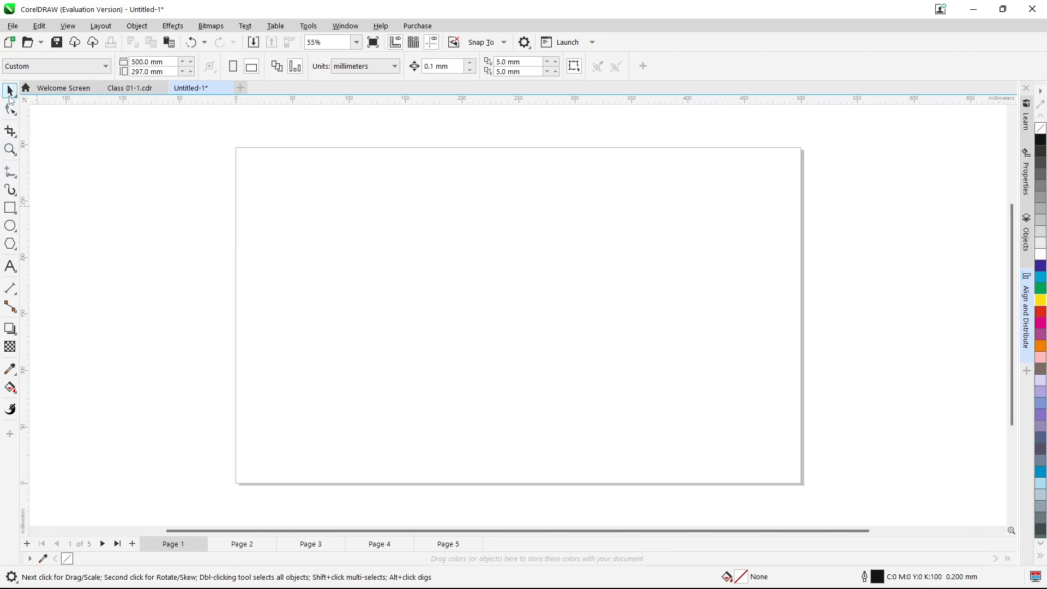
Step: Draw a rectangle about 211 x 182 mm in the upper left part of page 1
left_click(8, 210)
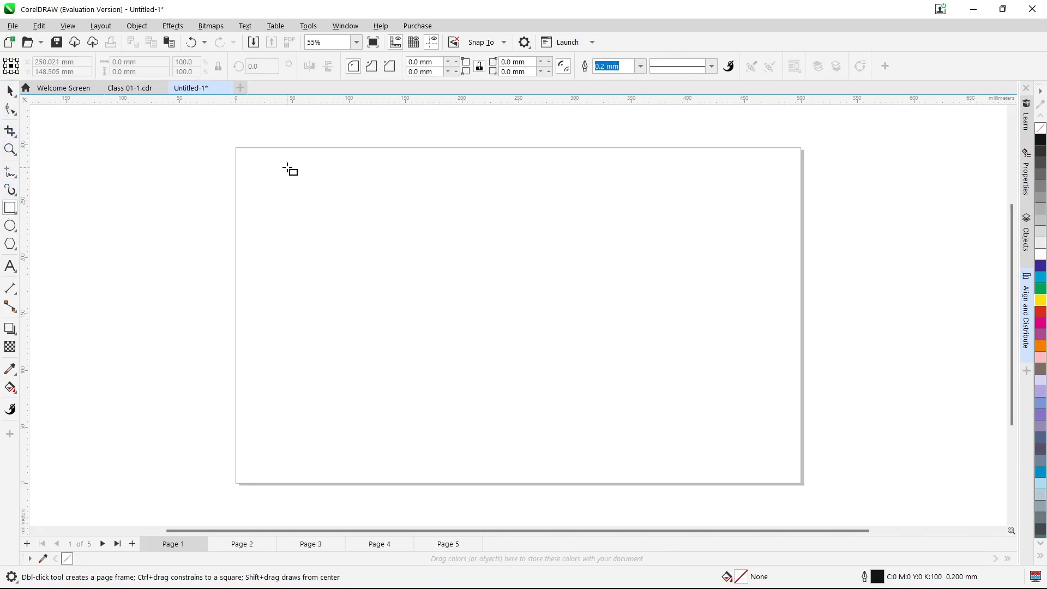
left_click_drag(273, 166, 511, 373)
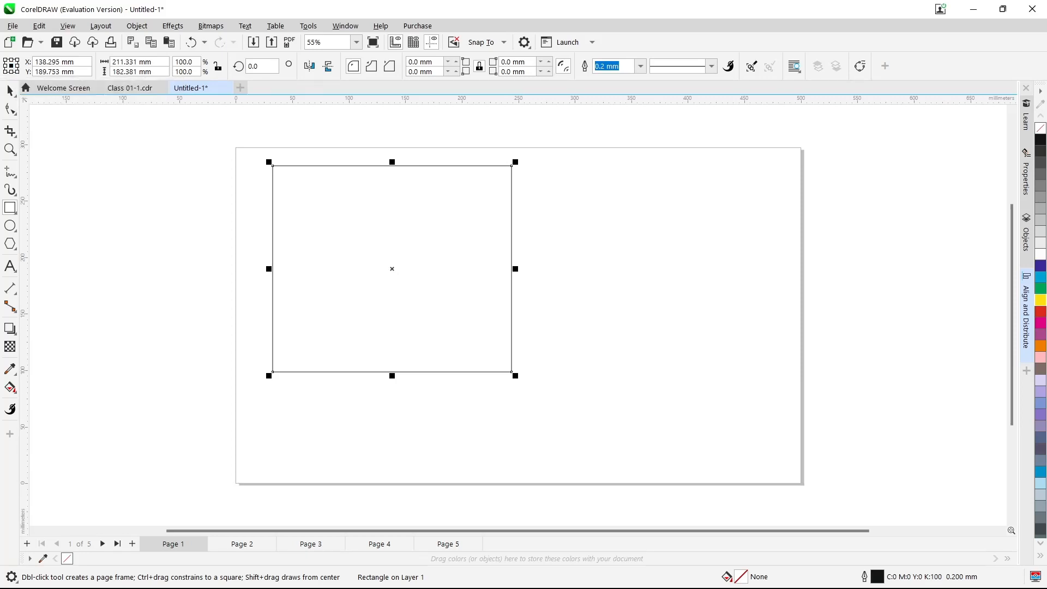
Step: Try rotating the rectangle by 45 degrees and by 75 degrees, undoing each rotation
left_click(5, 71)
left_click(11, 72)
type("45")
key("Return")
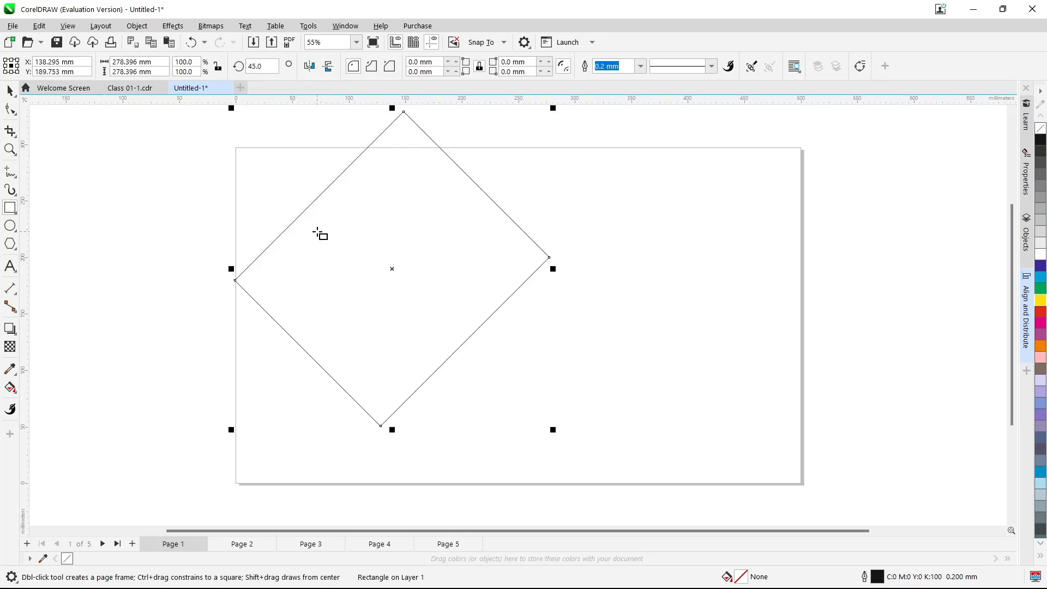
key("ctrl+z")
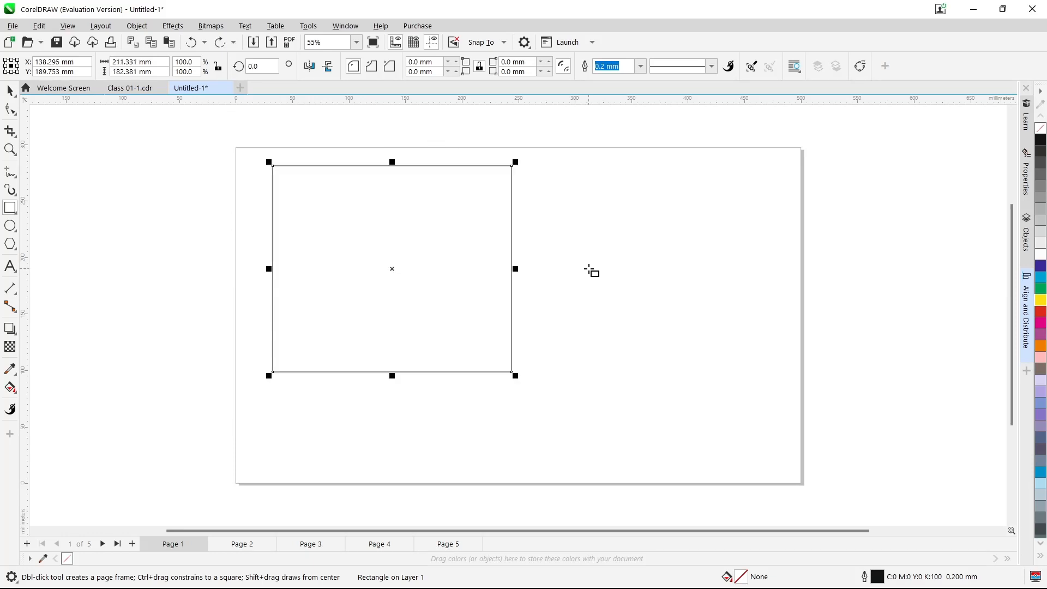
left_click(289, 63)
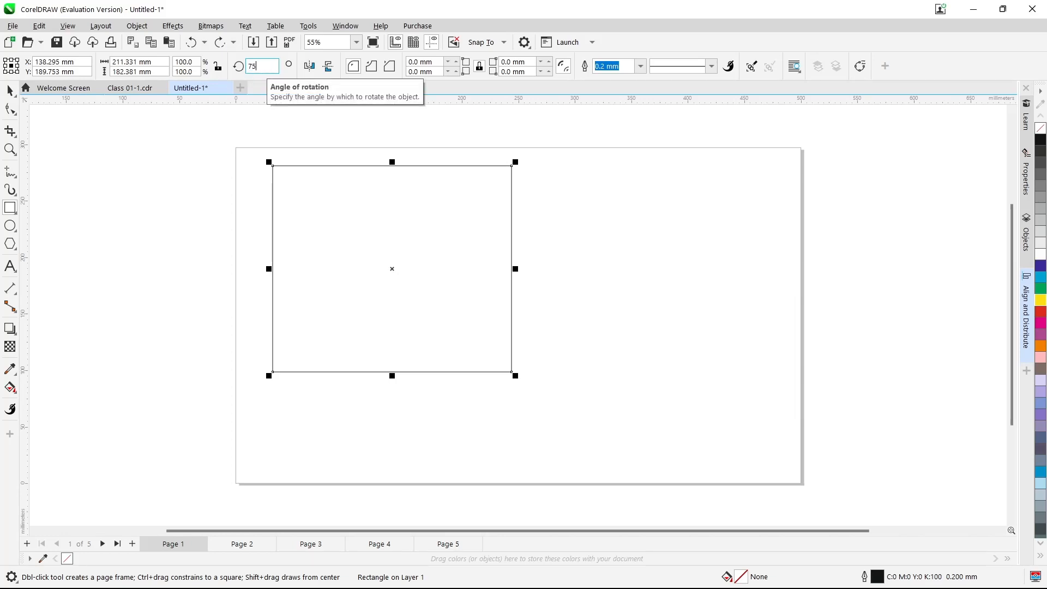
key("Return")
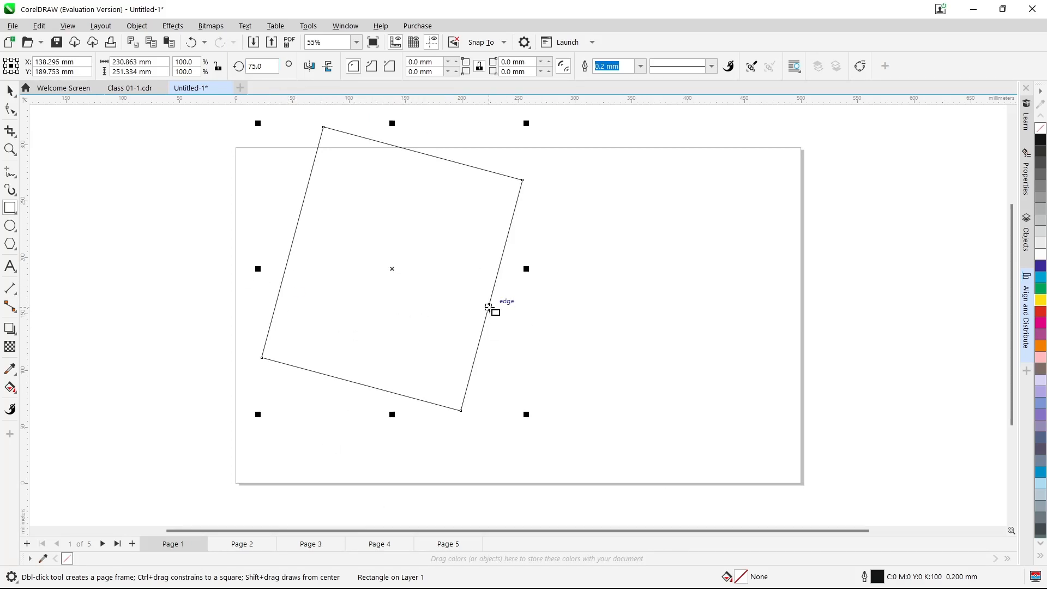
key("ctrl+z")
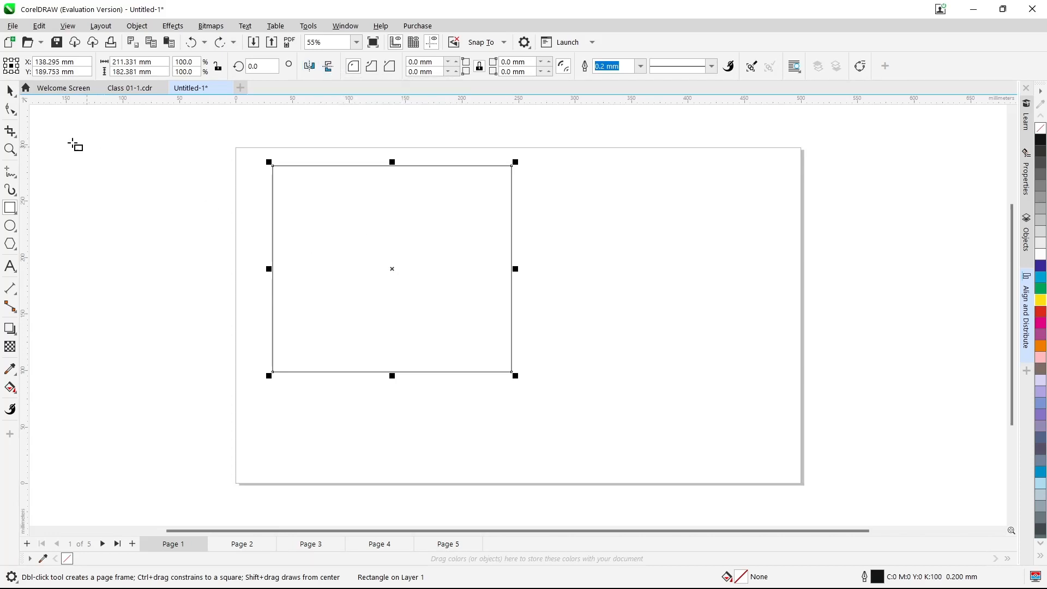
Step: Draw three smaller rectangles inside the large one, about 65 x 58 mm, 104 x 21 mm and 55 x 139 mm
left_click(11, 97)
scroll(428, 313, "down", 1)
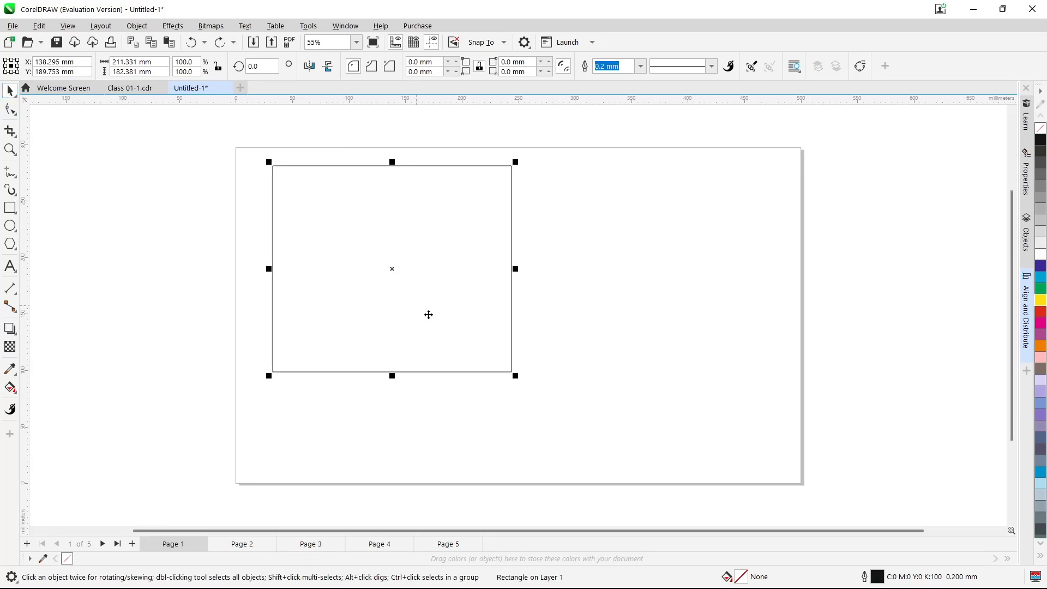
scroll(420, 300, "up", 1)
left_click(10, 207)
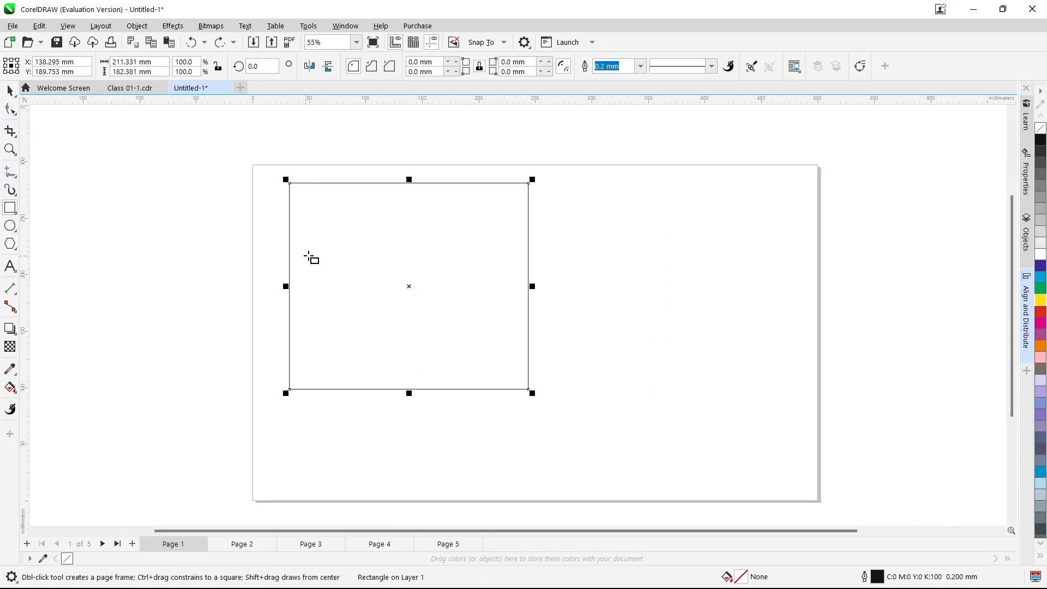
mouse_move(306, 206)
left_mouse_down()
mouse_move(388, 281)
mouse_move(380, 273)
left_mouse_up()
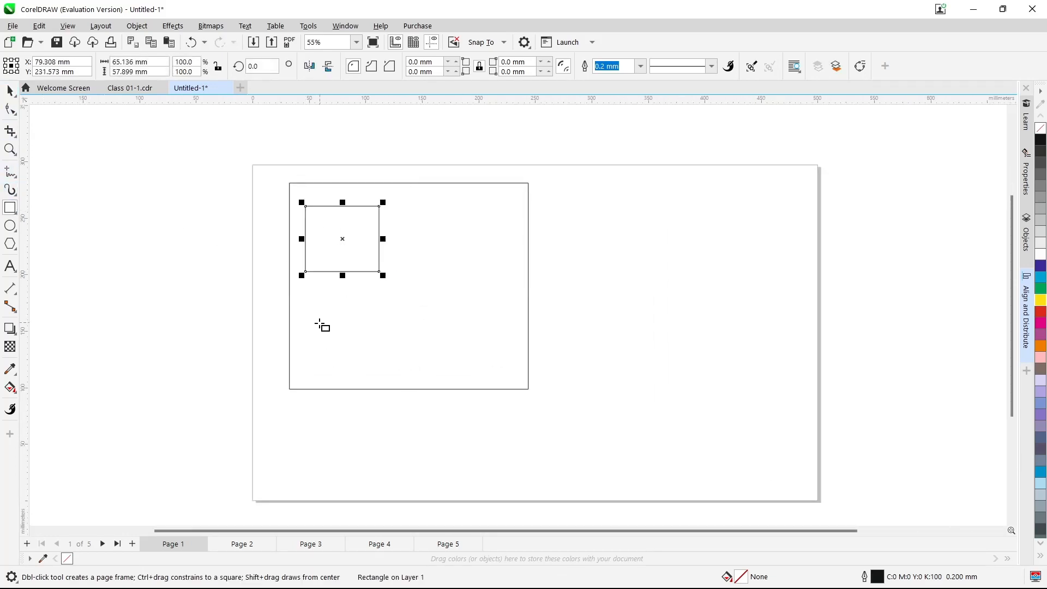
left_click_drag(317, 325, 434, 348)
left_click_drag(446, 207, 510, 364)
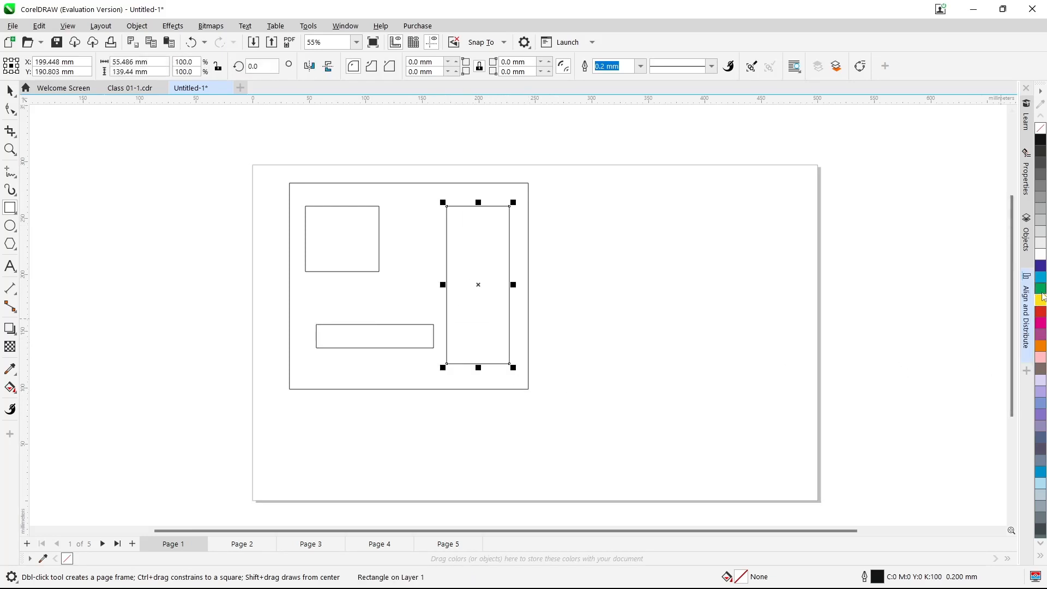
Step: Fill the tall rectangle green, the flat one red, the nearly square one purple and the large outer one light blue, and clear the selection
left_click(1041, 289)
left_click(10, 91)
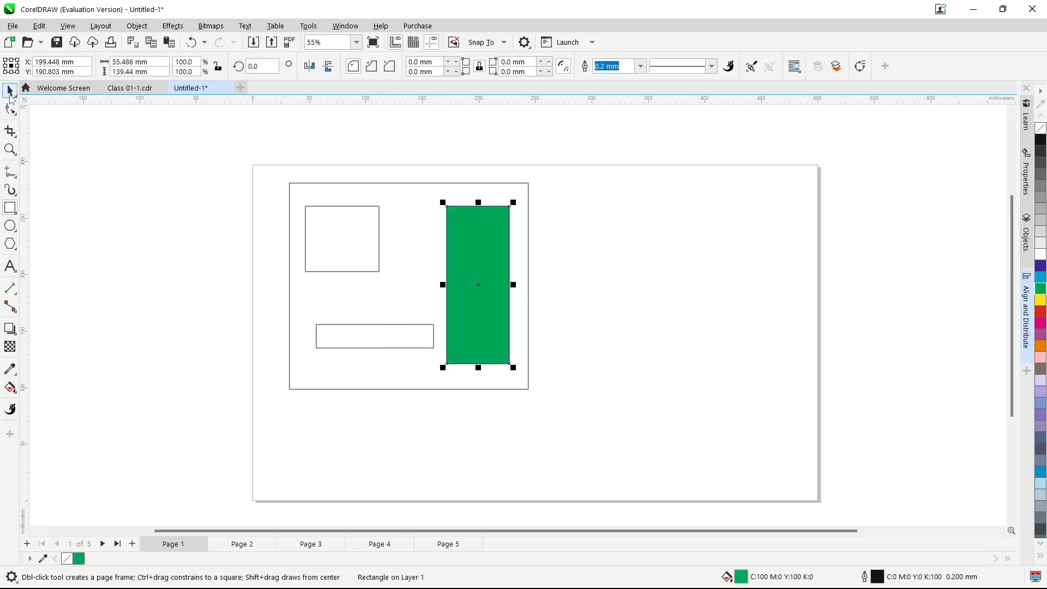
left_click(407, 348)
left_click(1040, 311)
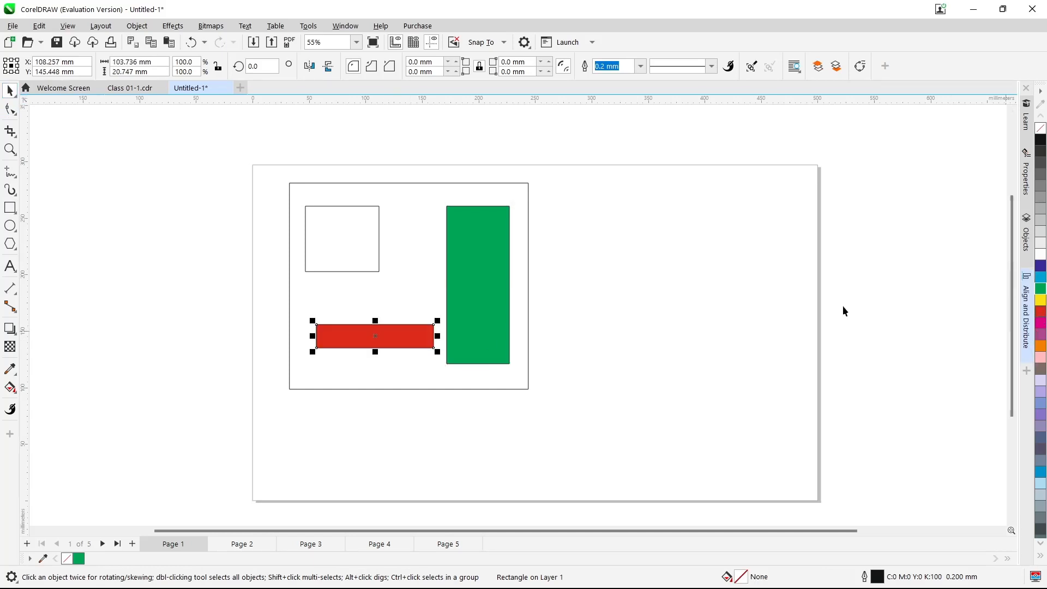
left_click(352, 224)
left_click(1042, 335)
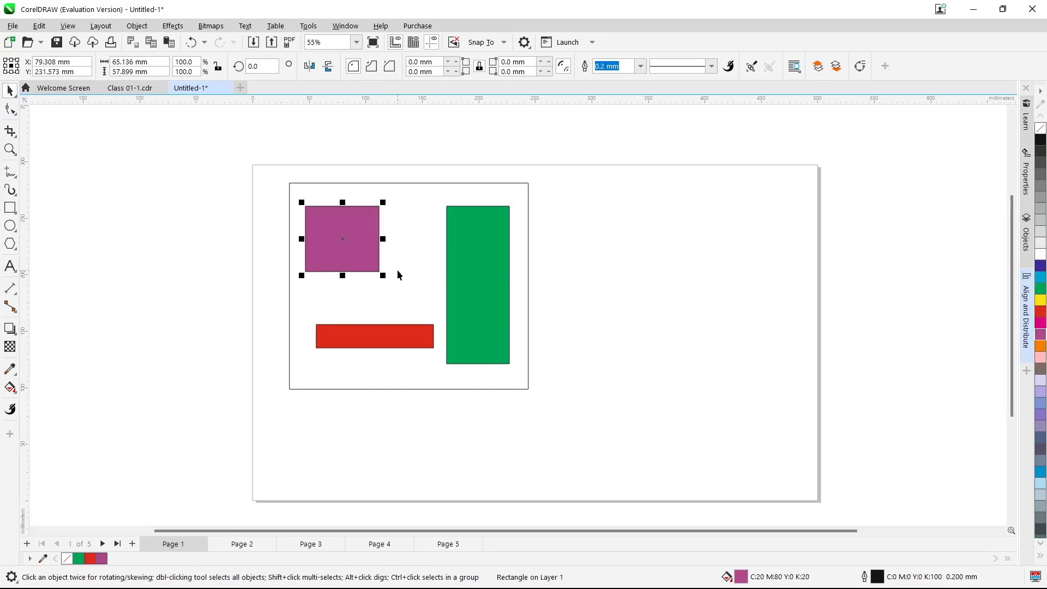
left_click(397, 270)
left_click(1040, 404)
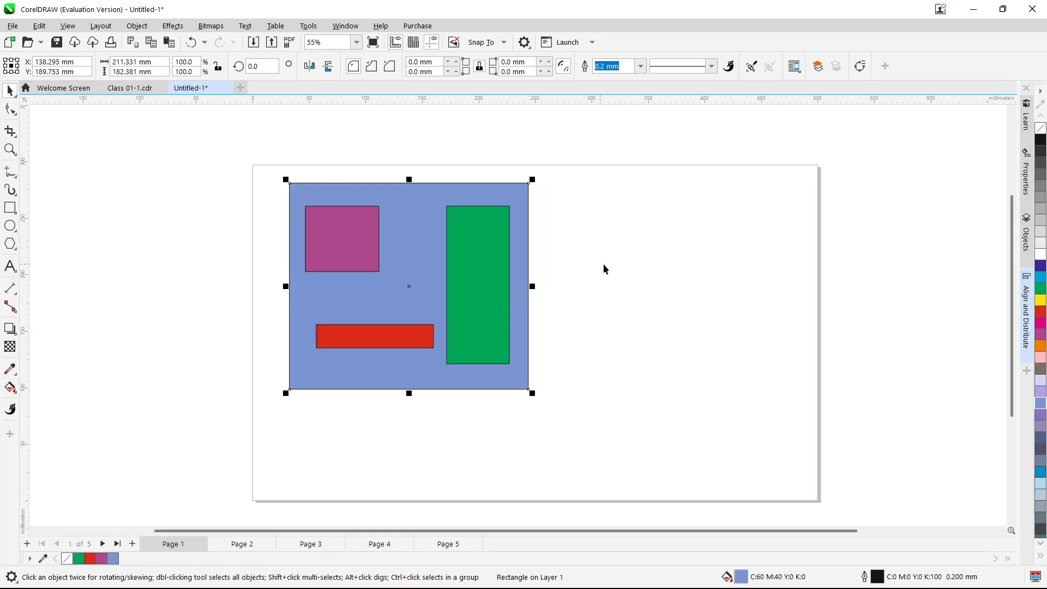
left_click(604, 247)
scroll(331, 305, "up", 2)
scroll(334, 340, "down", 2)
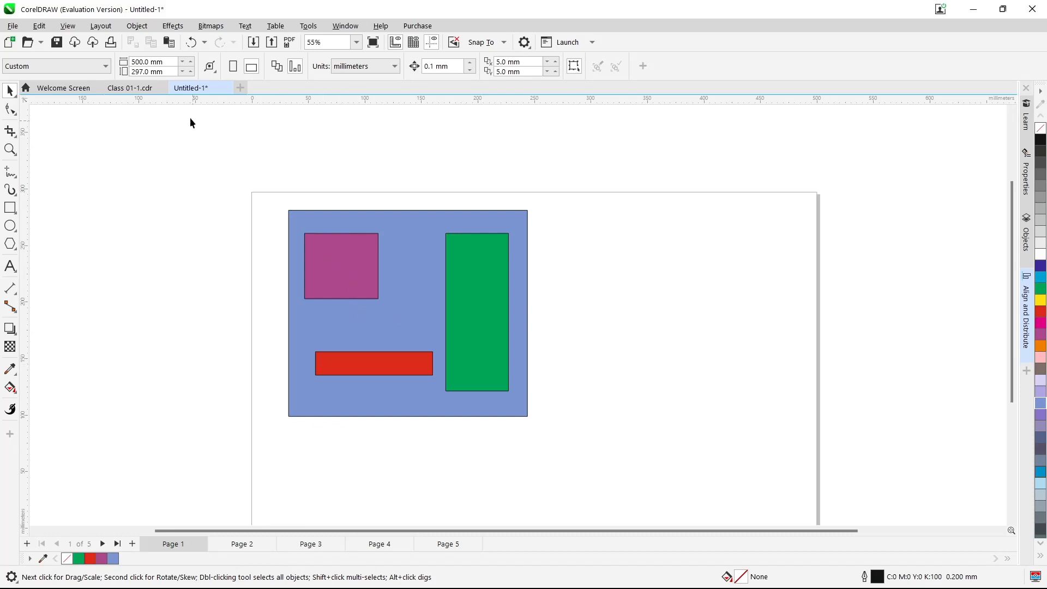
Step: Try mirroring the four coloured rectangles together horizontally and vertically, reverting each flip, and clear the selection
left_click_drag(298, 238, 668, 540)
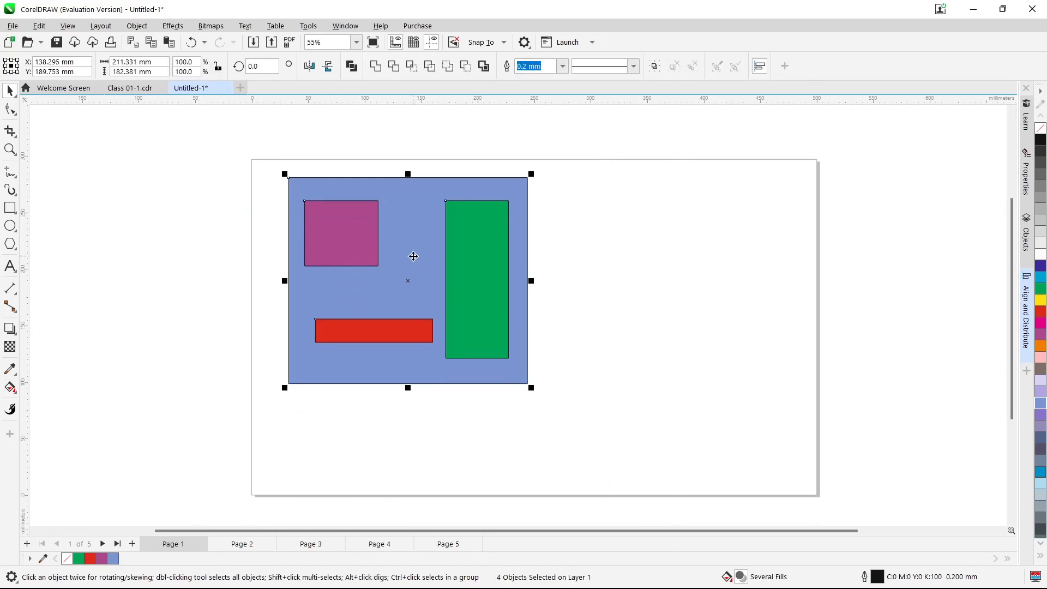
scroll(411, 255, "up", 1)
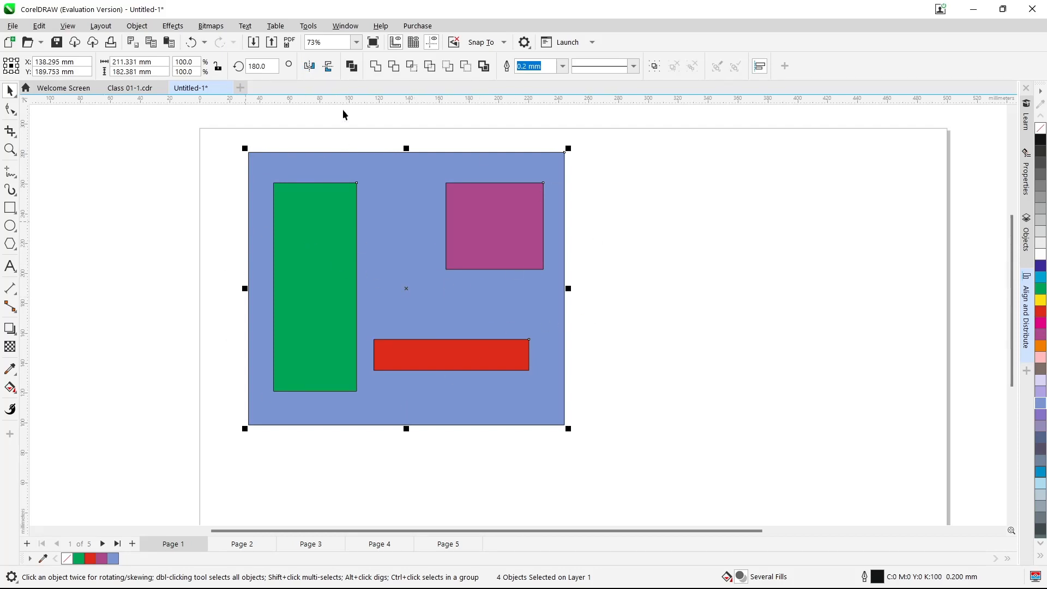
left_click(310, 67)
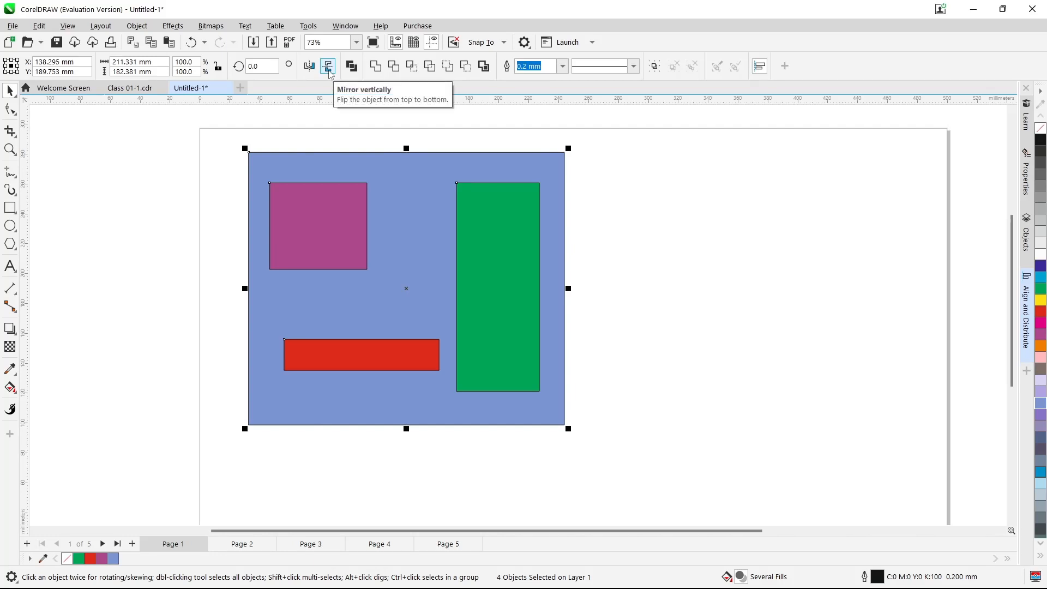
scroll(433, 385, "down", 1)
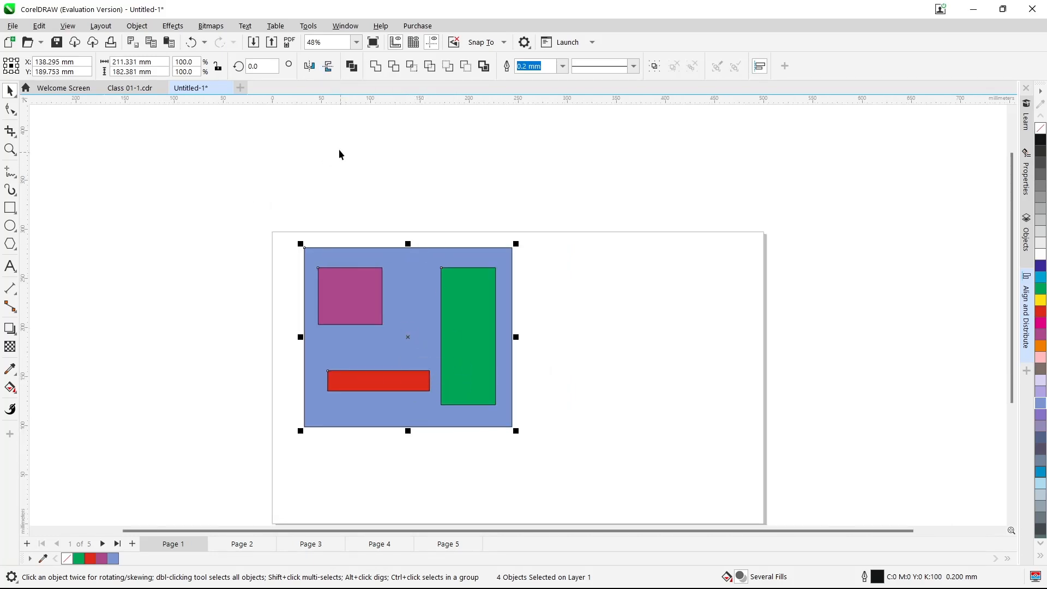
left_click(329, 67)
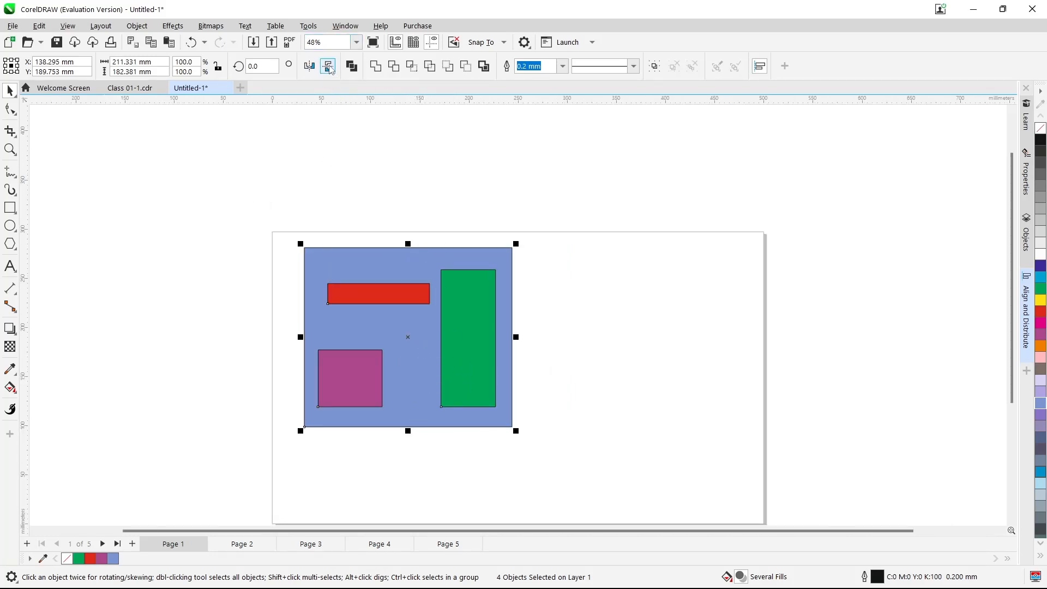
left_click(328, 66)
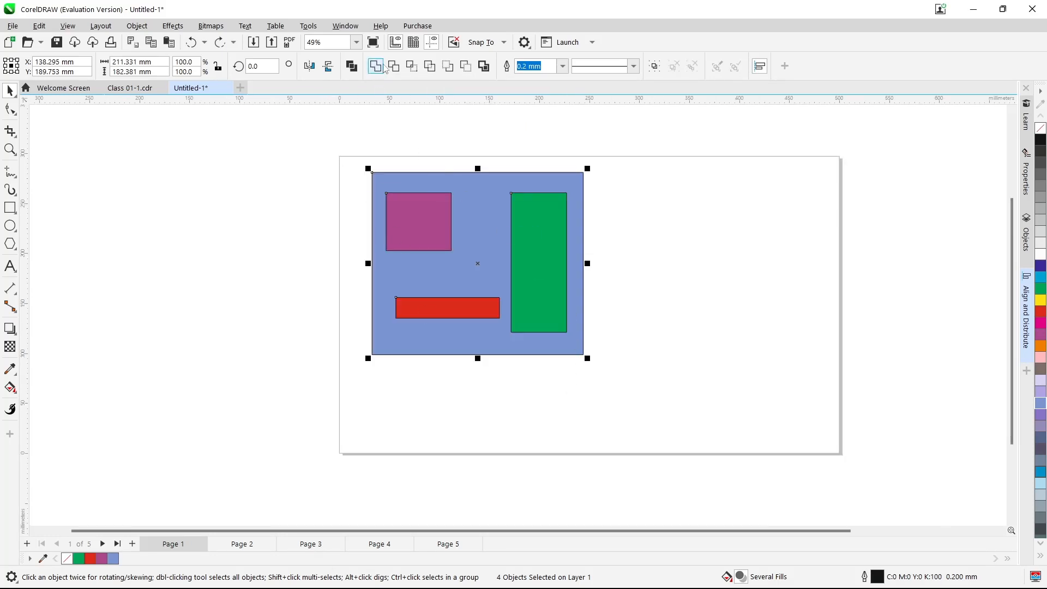
left_click(708, 229)
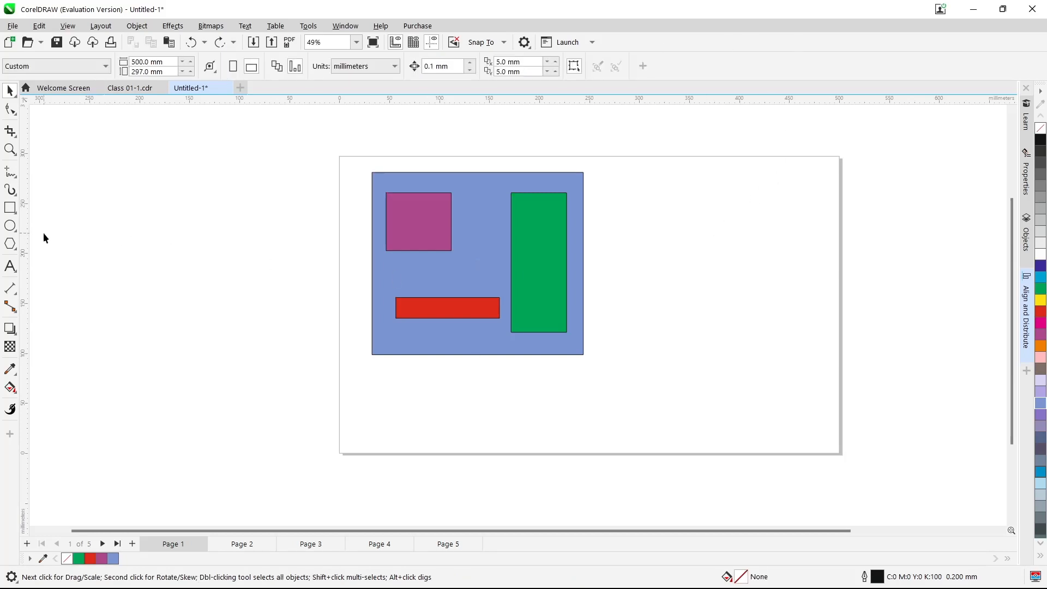
Step: Draw a rectangle about 174 x 183 mm in the right part of page 1 and fill it yellow
left_click(10, 207)
left_click_drag(641, 206, 816, 390)
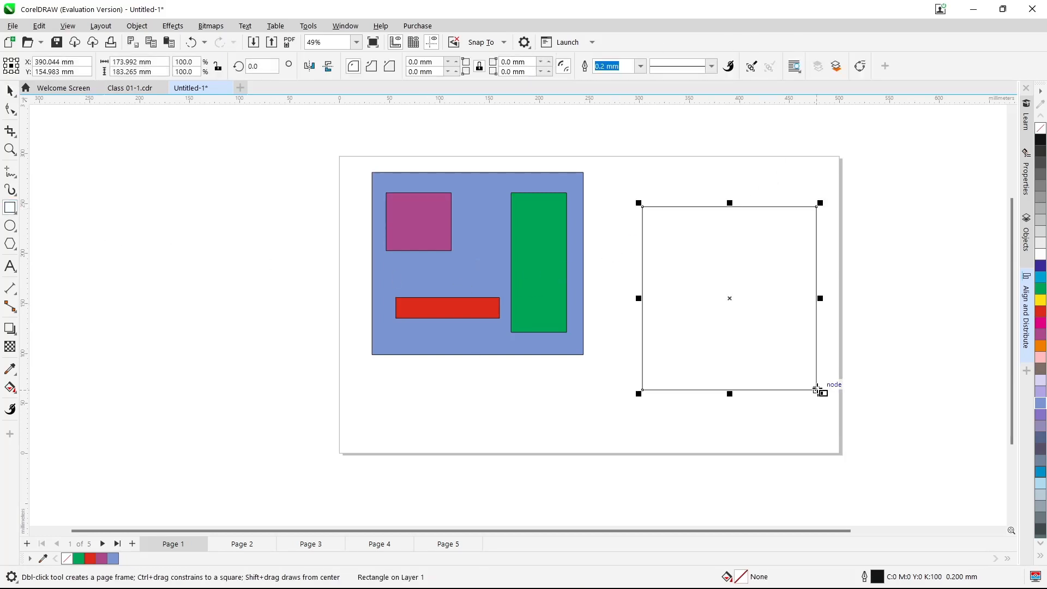
left_click(1040, 300)
left_click(869, 251)
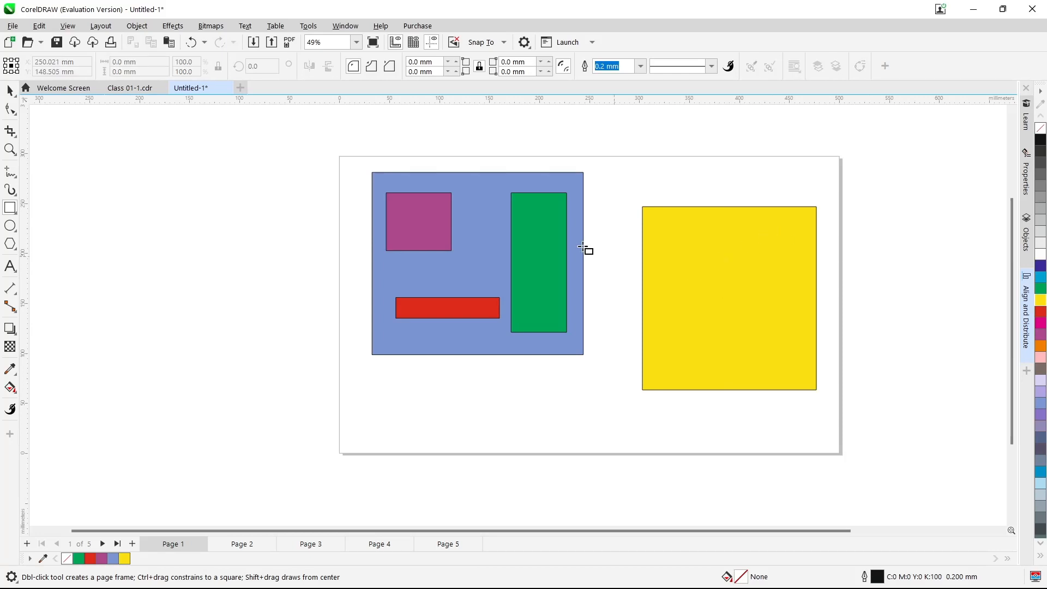
key("space")
Step: Give the yellow rectangle a 25 mm radius on all corners, trying the round, scalloped and chamfered styles
left_click(725, 256)
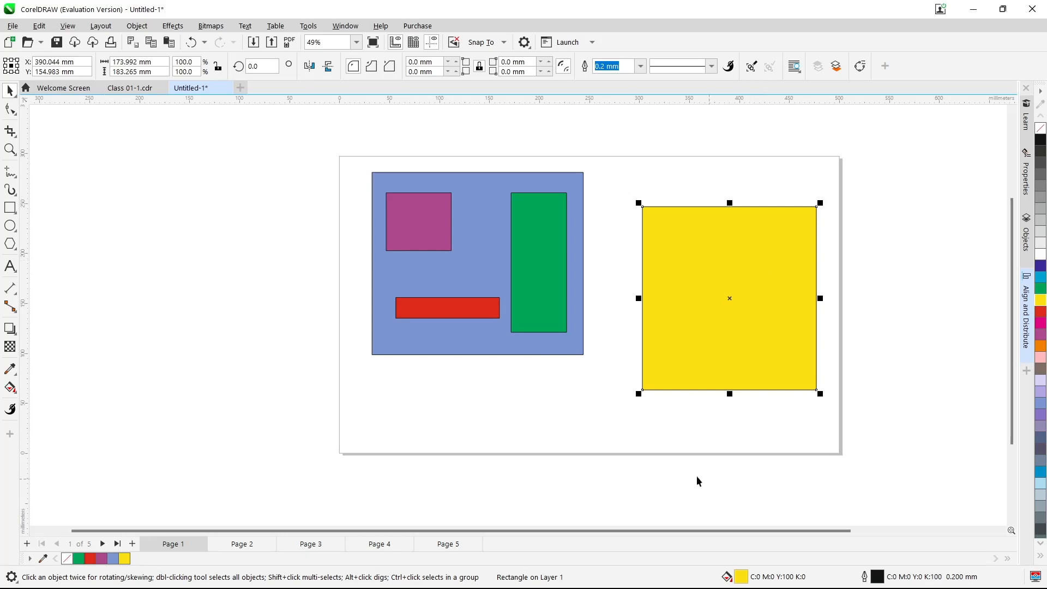
left_click(372, 66)
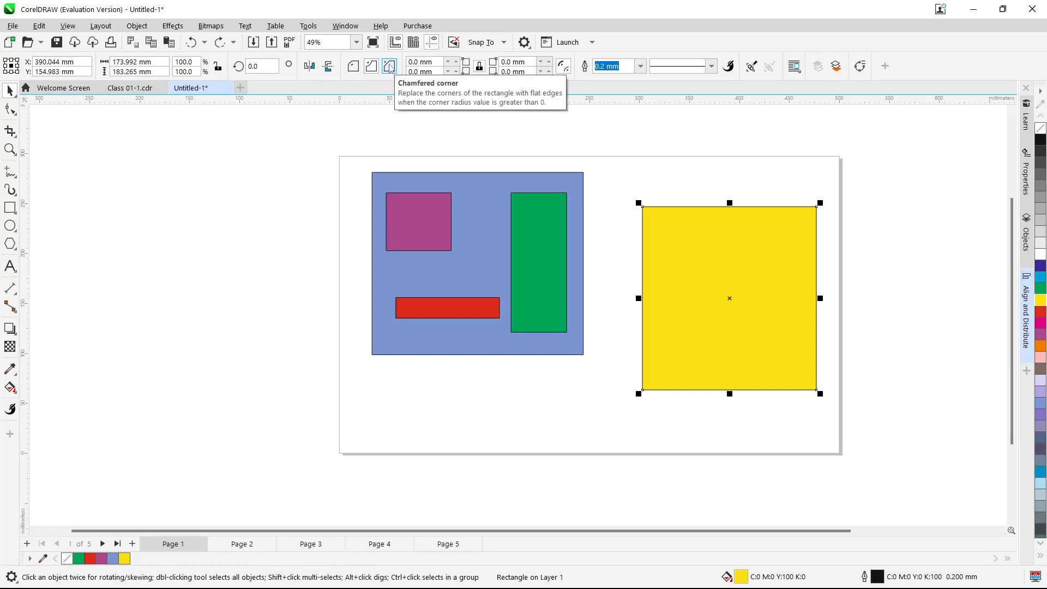
left_click(352, 67)
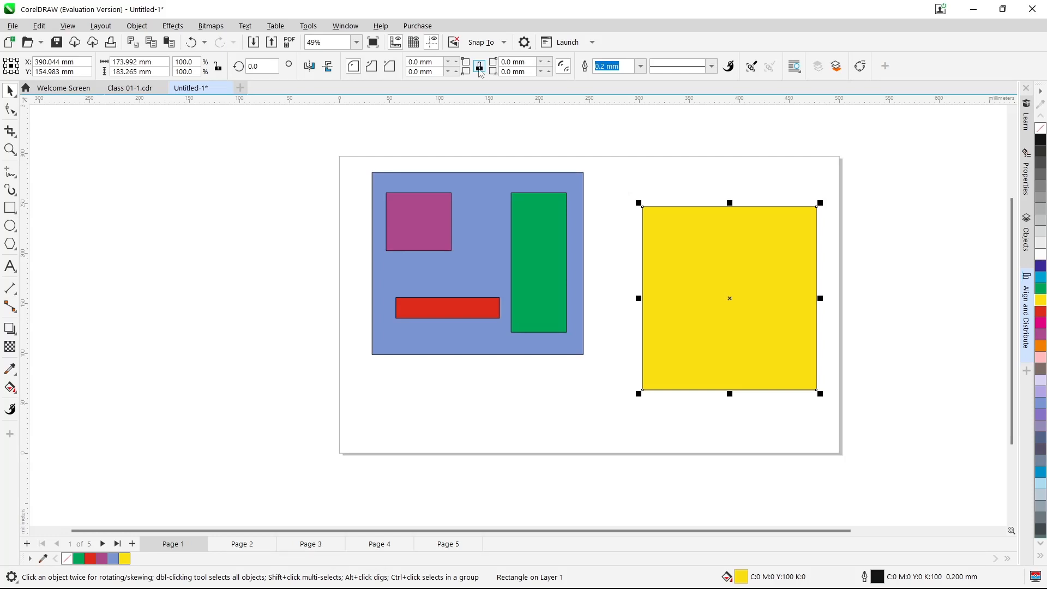
left_click(480, 69)
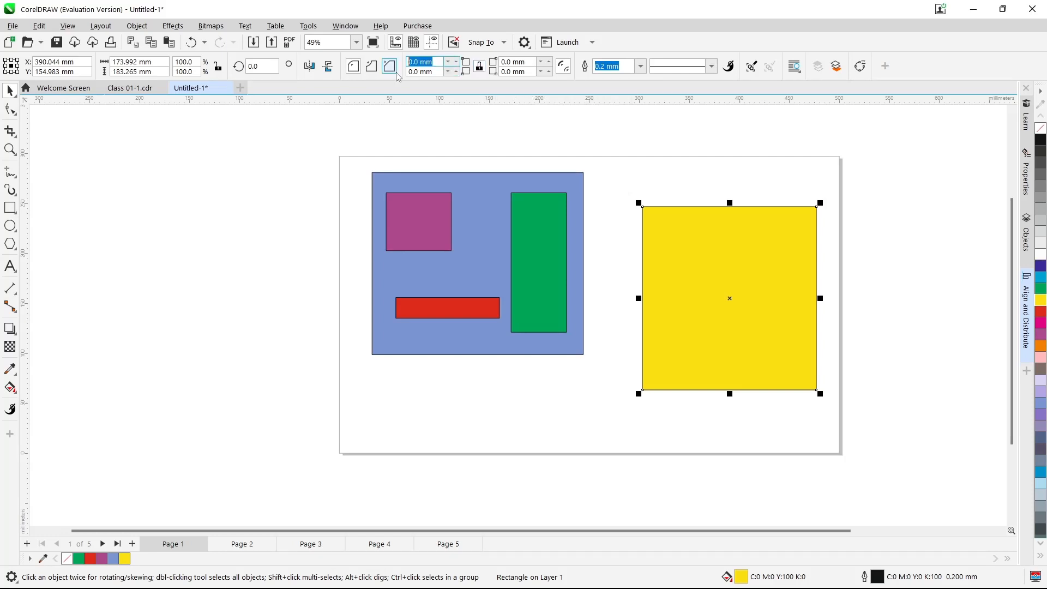
type("25")
key("Return")
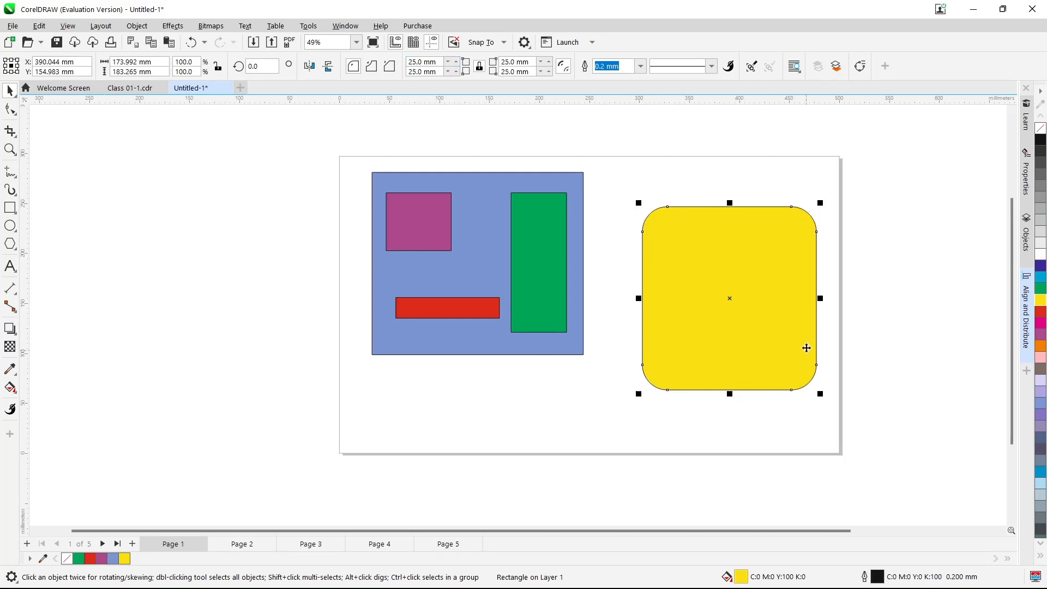
left_click(372, 67)
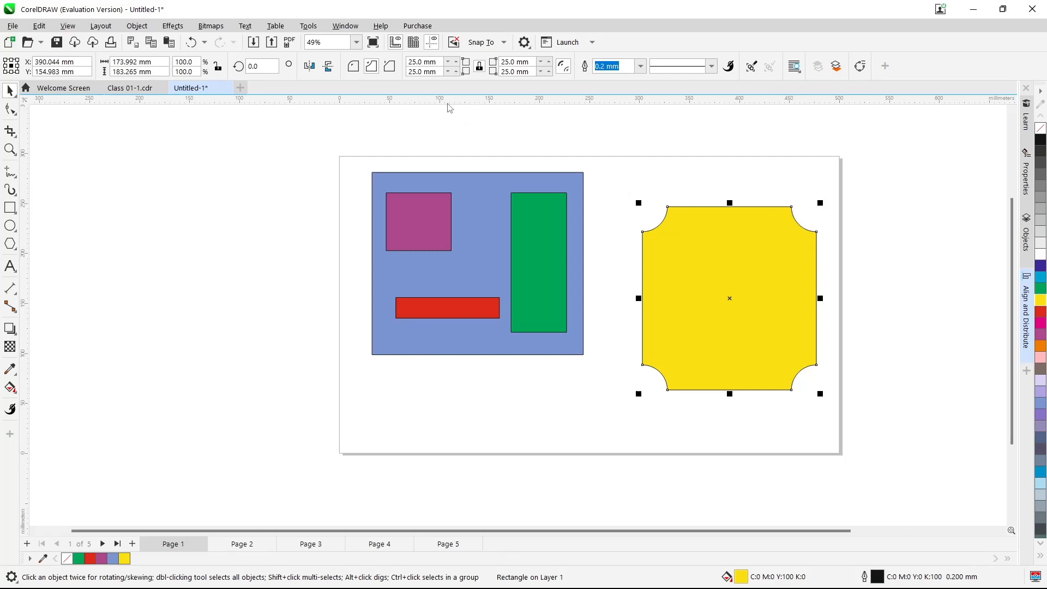
left_click(390, 66)
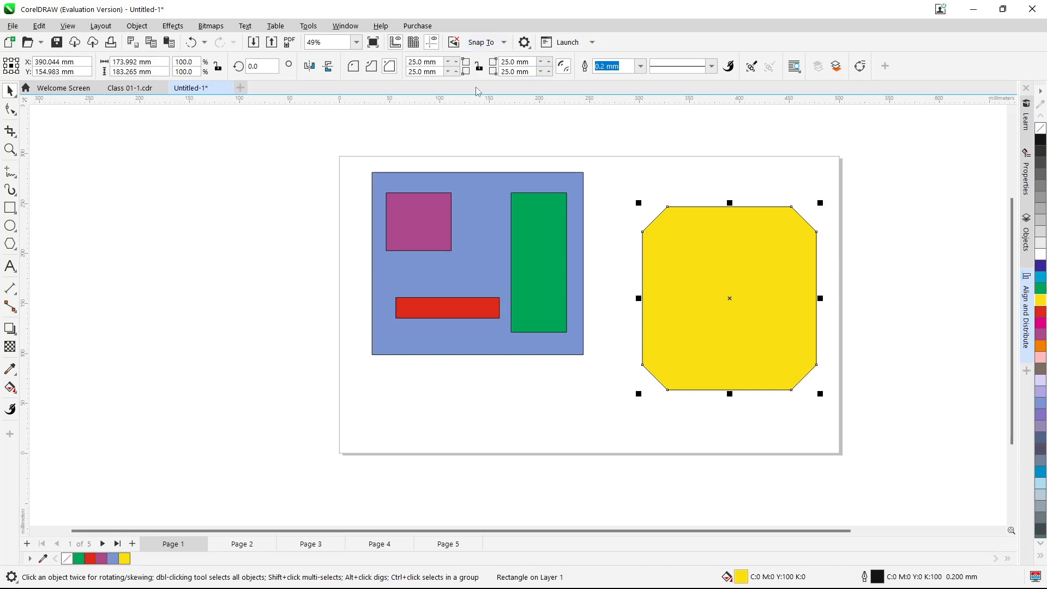
Step: With the corners unlinked, set only the yellow rectangle's upper-left chamfer to 50 mm and back to 25 mm
left_click_drag(438, 62, 392, 61)
type("50")
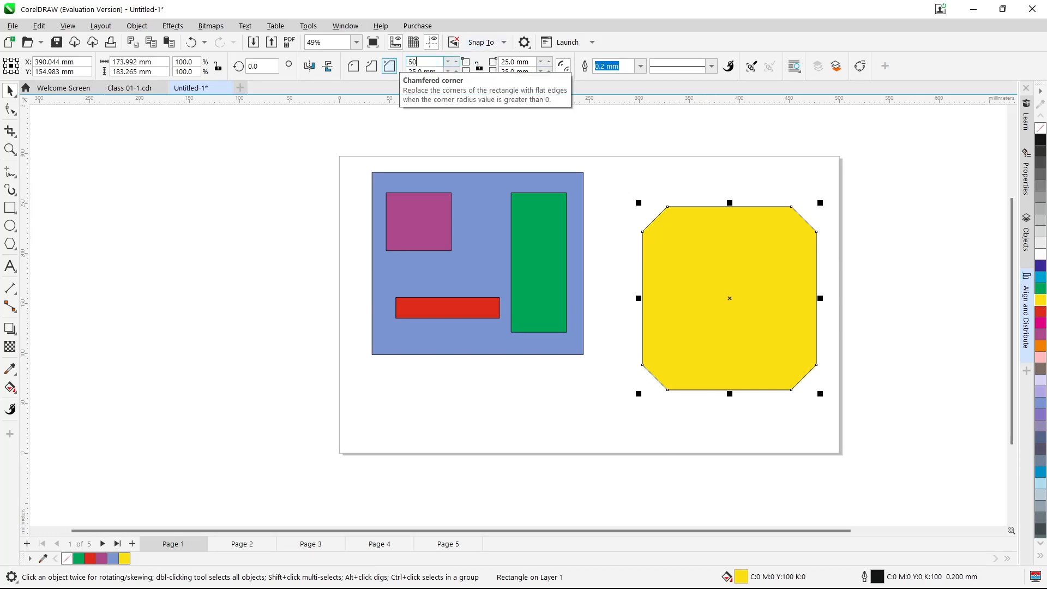
key("Return")
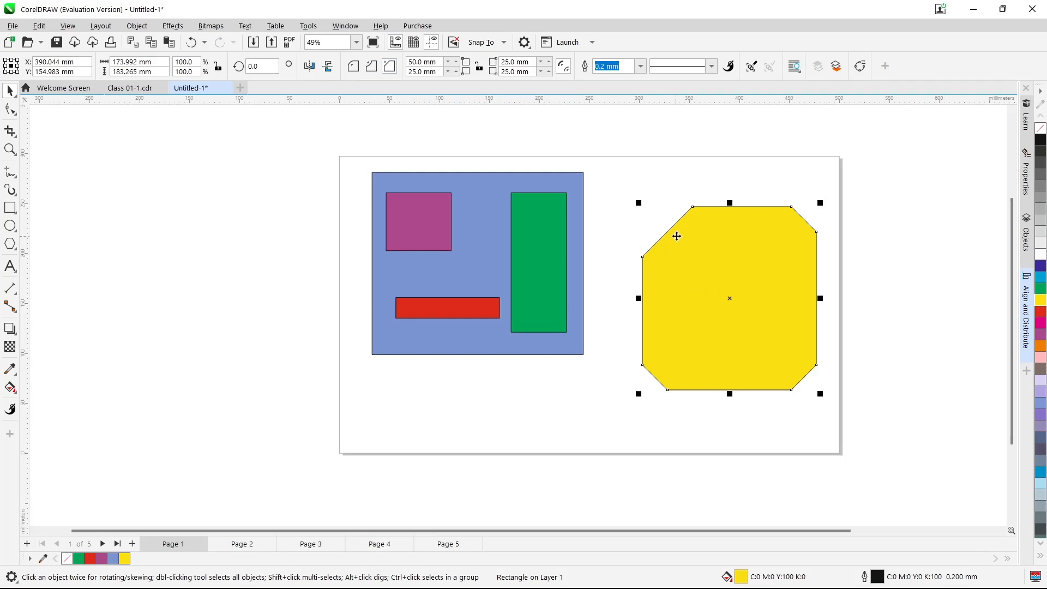
double_click(442, 61)
type("25")
key("Return")
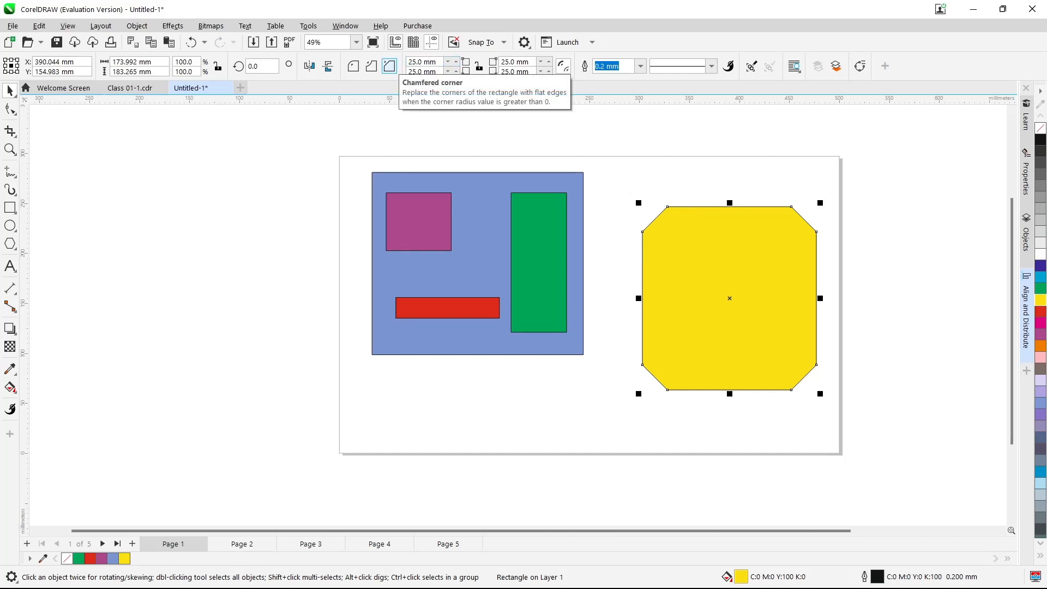
Step: Link the corners again, set them all to 50 mm, and try the scalloped and round styles on the yellow rectangle
left_click(480, 67)
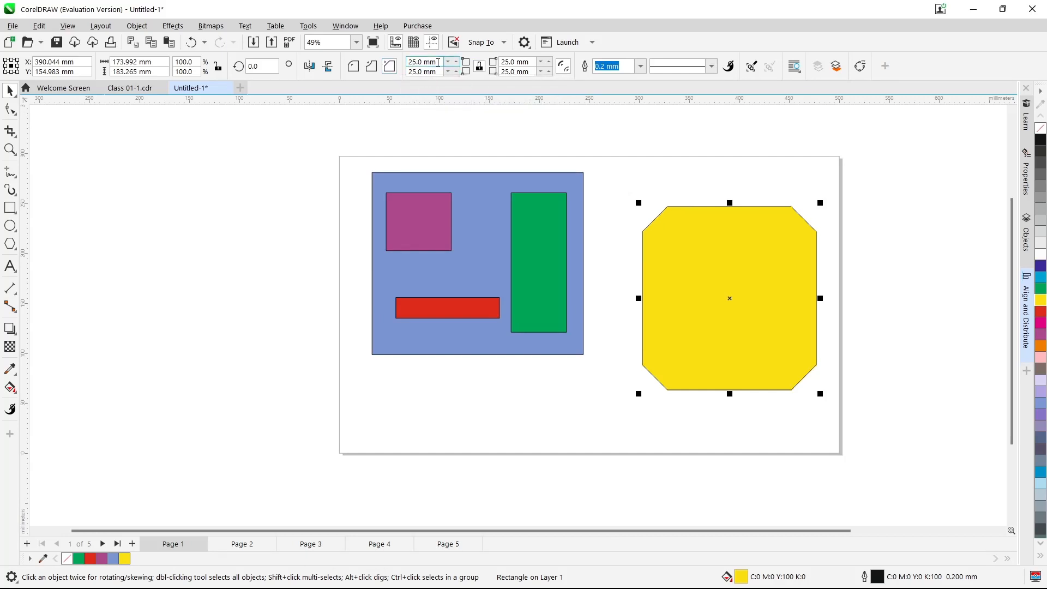
left_click_drag(439, 61, 387, 66)
type("50")
key("Return")
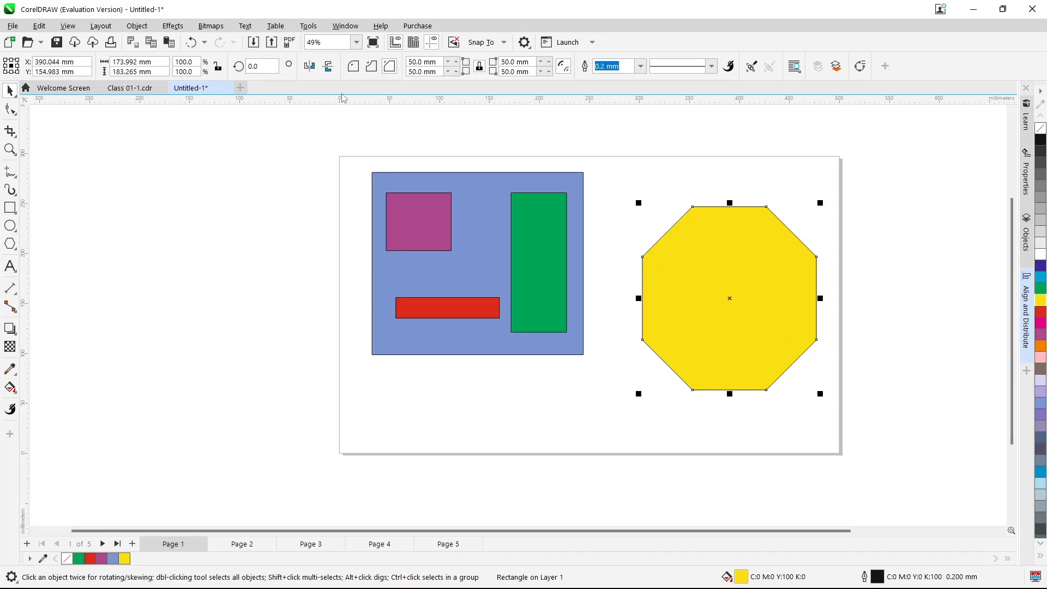
left_click(374, 68)
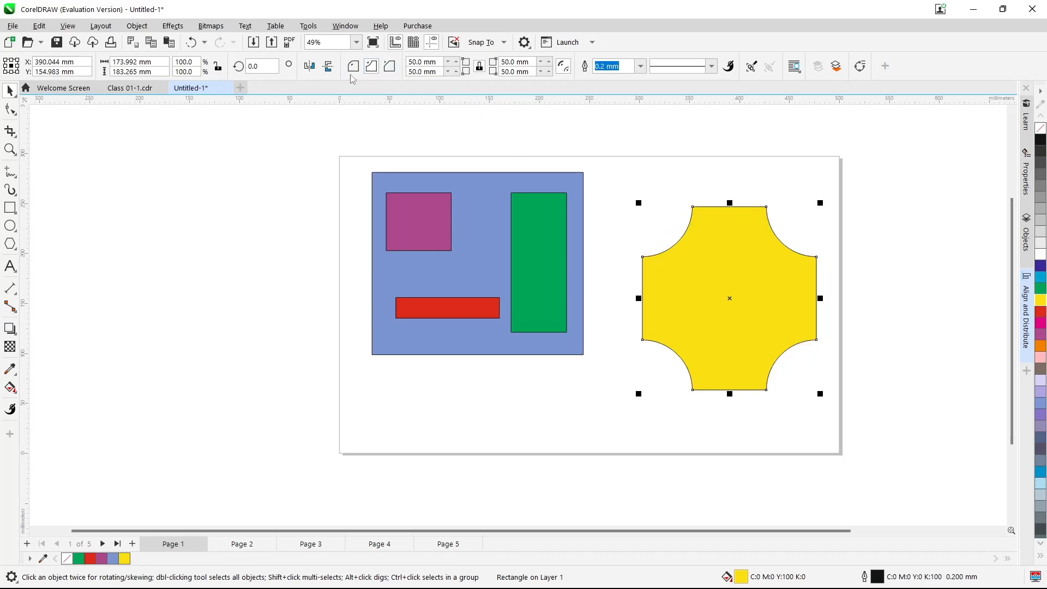
left_click(353, 70)
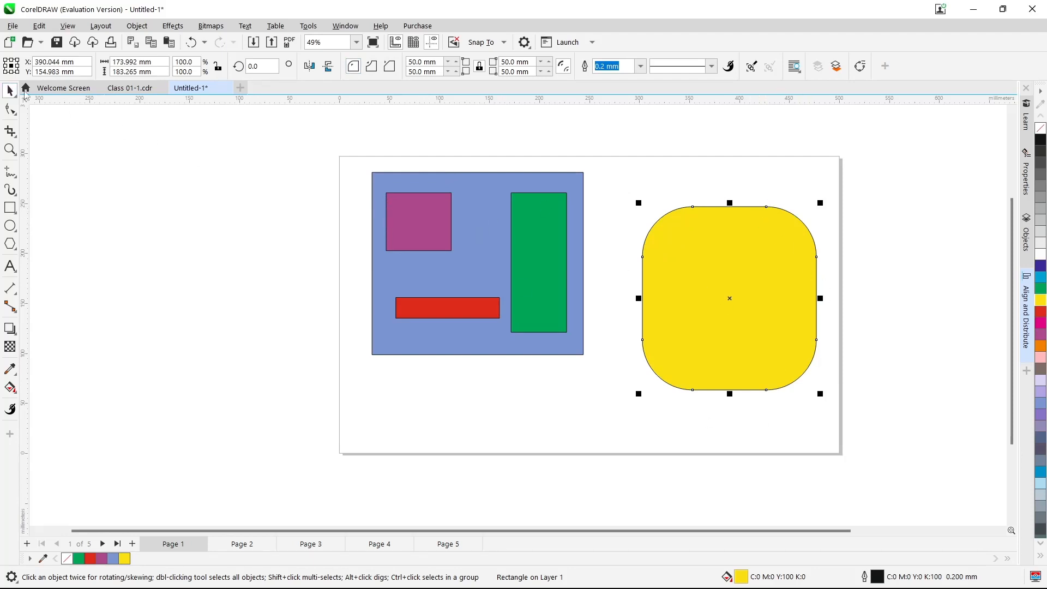
Step: Select the group of four rectangles and the yellow rectangle in turn to compare their available options, and clear the selection
left_click_drag(282, 136, 605, 451)
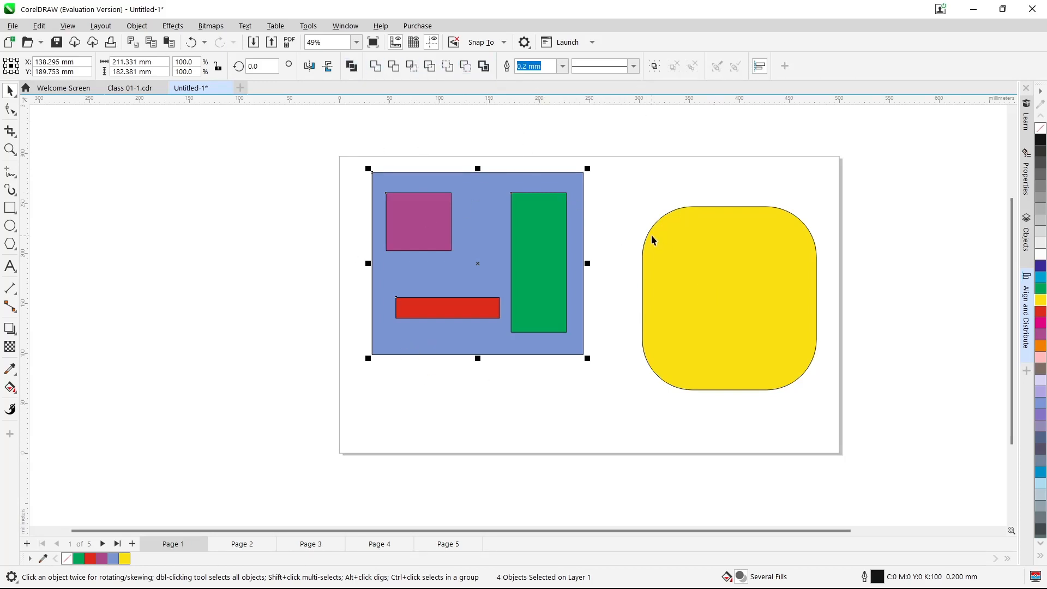
left_click(688, 237)
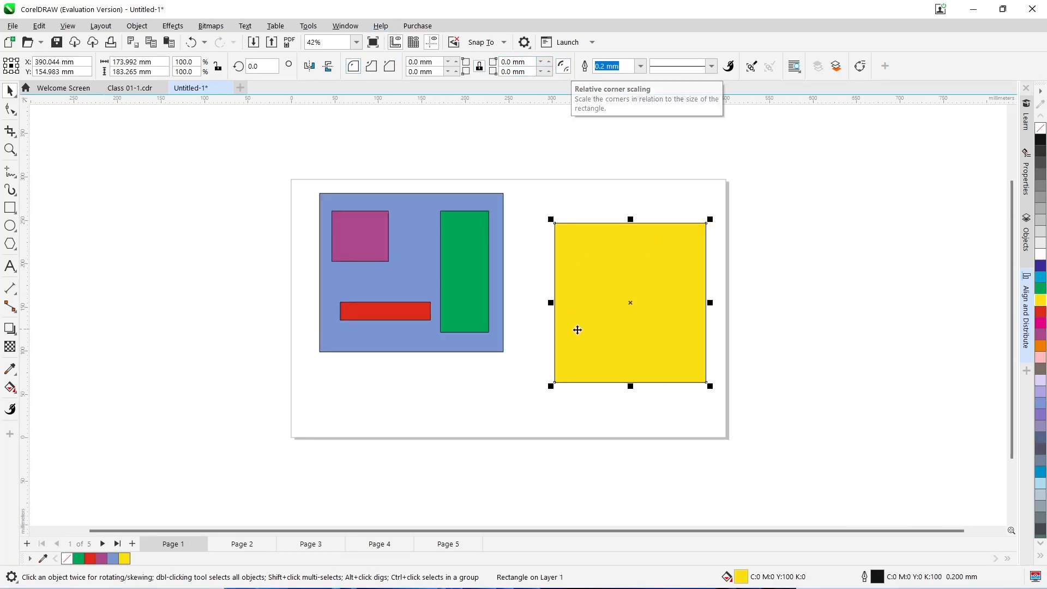
scroll(577, 328, "down", 1)
left_click(515, 393)
scroll(507, 175, "down", 2)
scroll(500, 341, "up", 3)
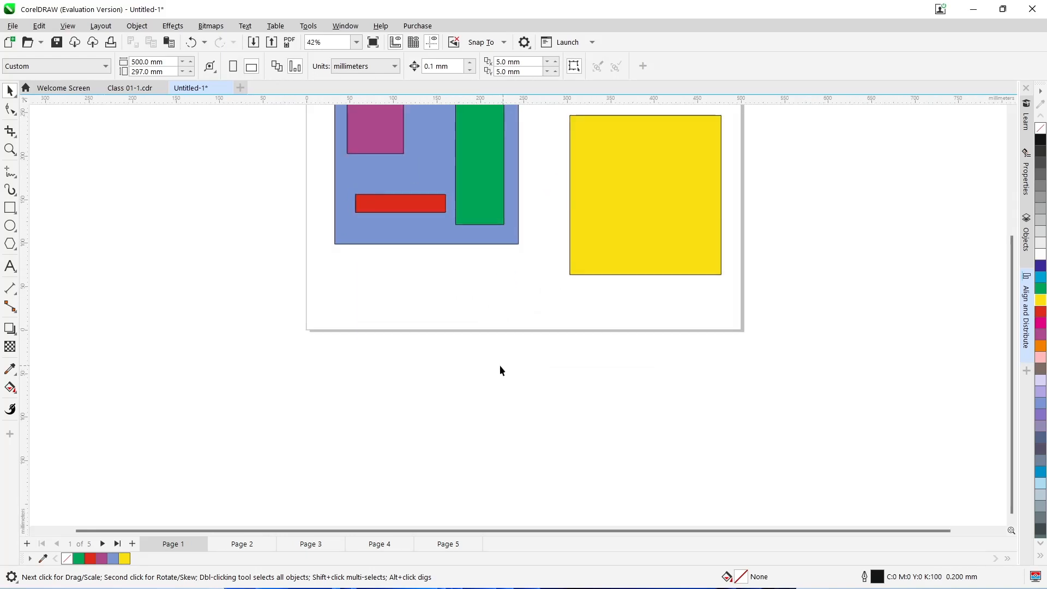
Step: Try adding a rectangular frame that matches the page size, and undo it
scroll(152, 267, "down", 1)
double_click(10, 208)
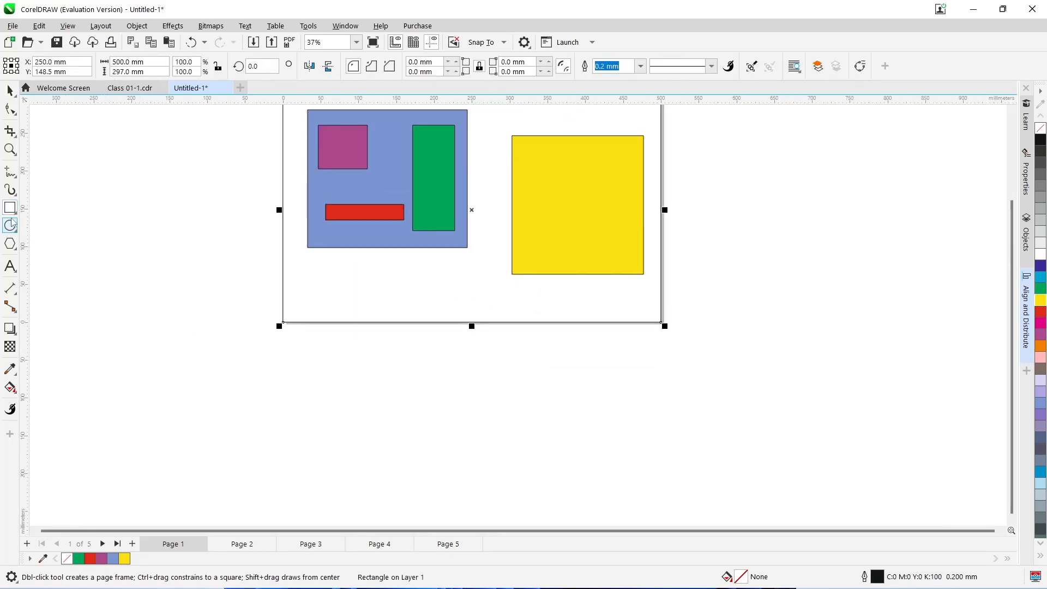
left_click(60, 213)
key("ctrl+z")
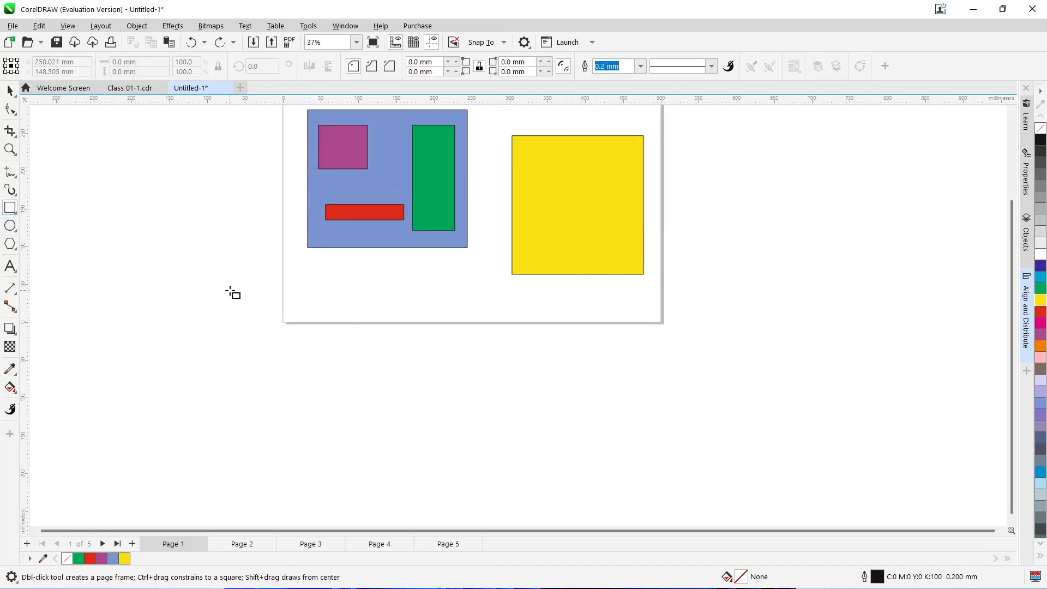
Step: Draw a rectangle about 160 x 131 mm below the page and set its size to 100 x 100 mm
scroll(365, 301, "down", 1)
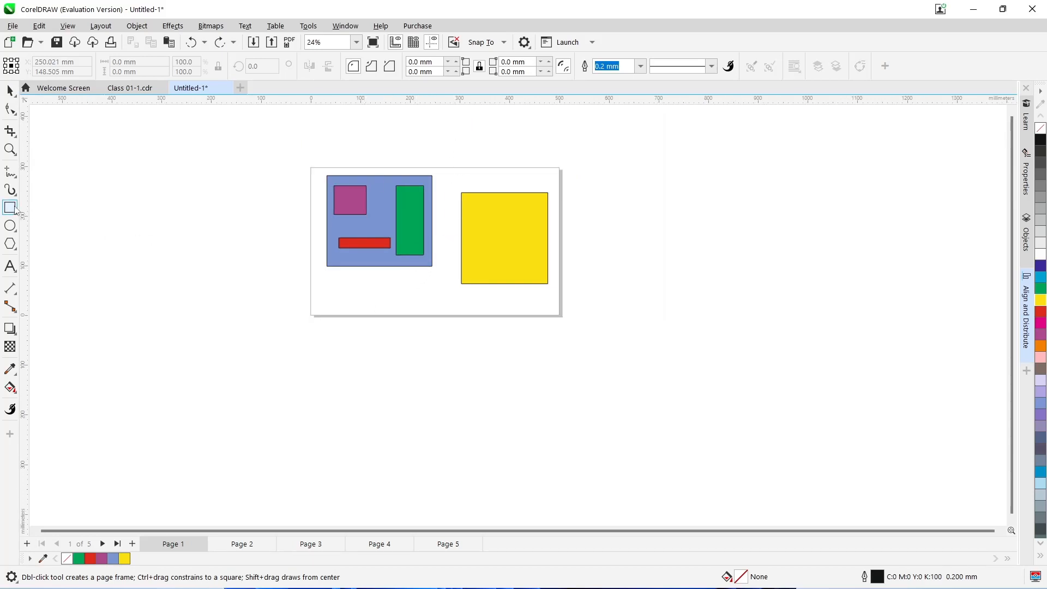
left_click_drag(325, 347, 406, 412)
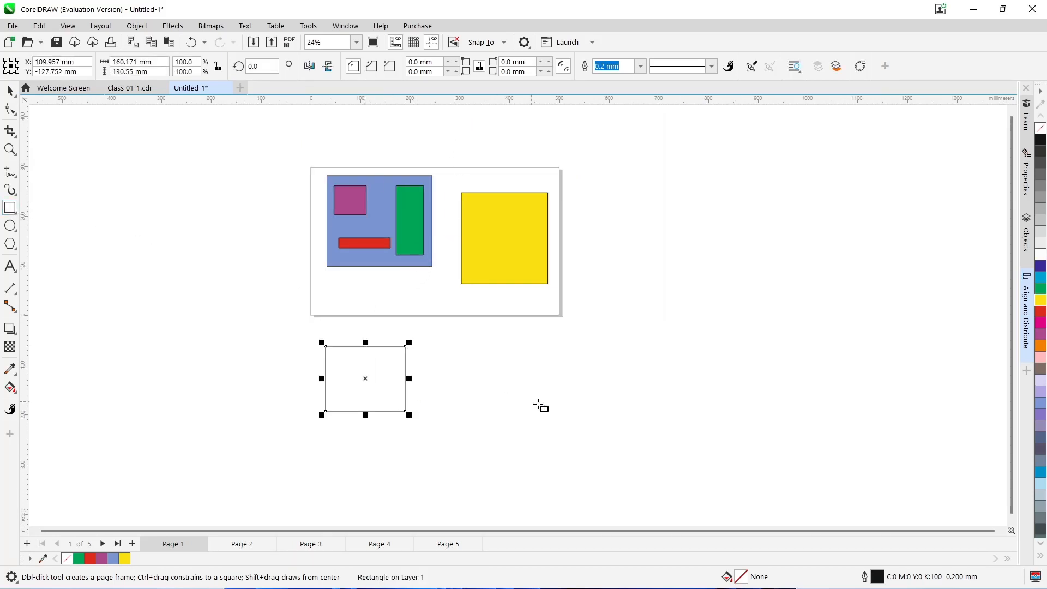
left_click_drag(157, 63, 112, 66)
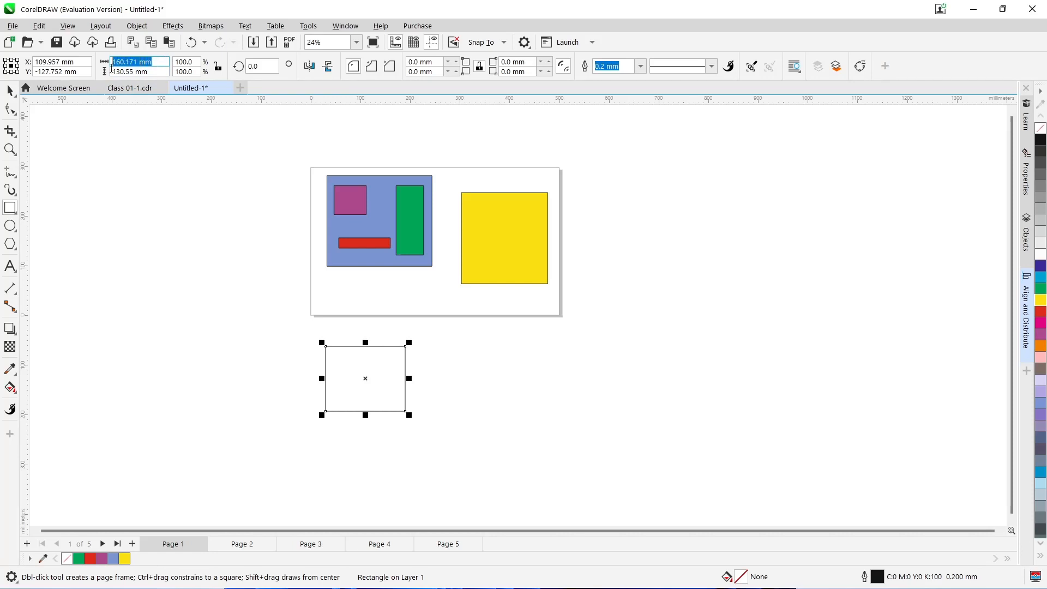
type("100")
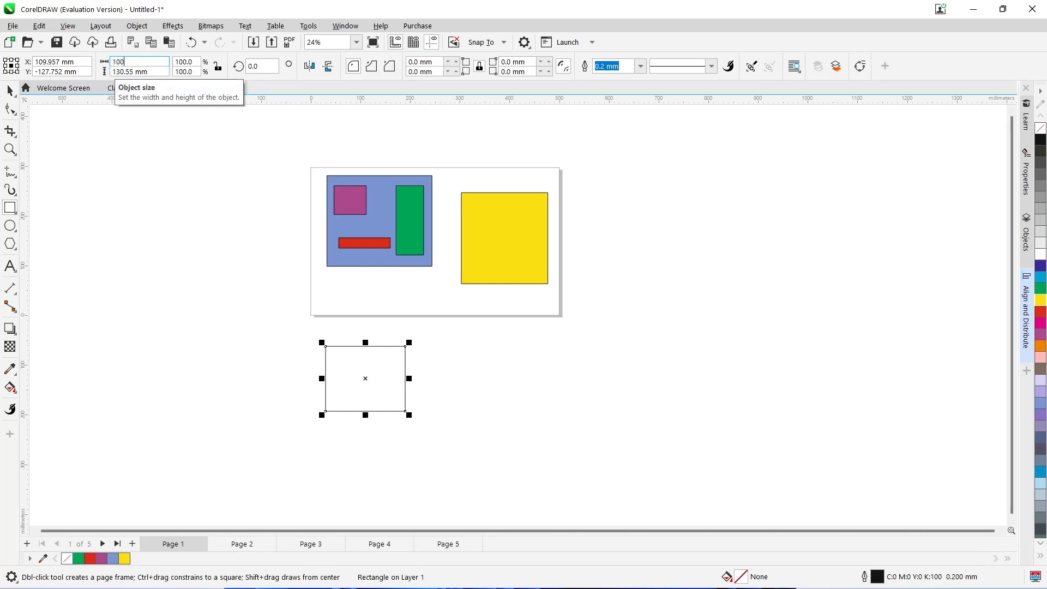
key("Return")
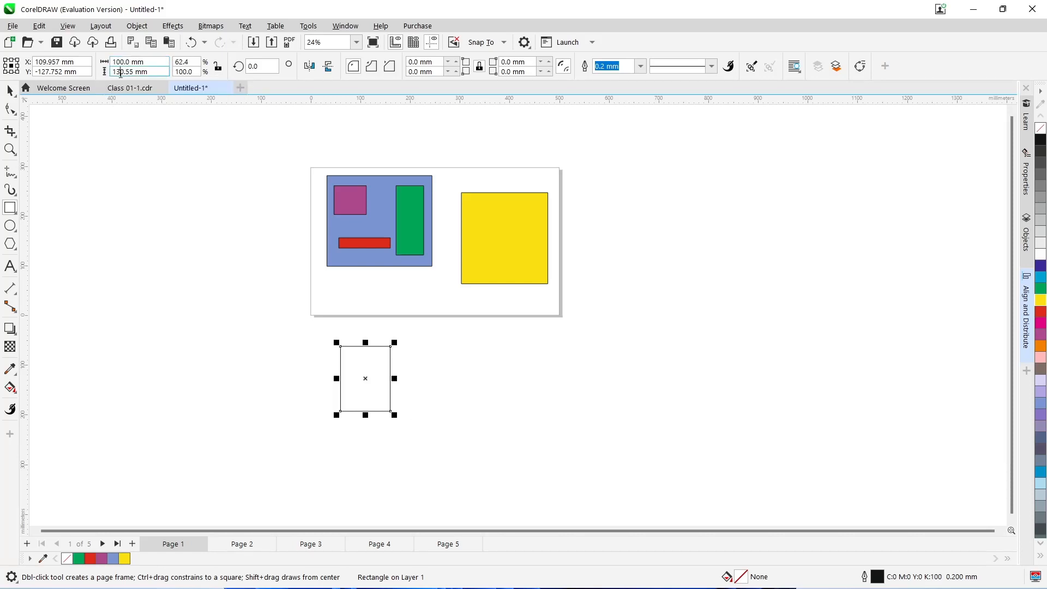
double_click(111, 73)
type("100")
key("Return")
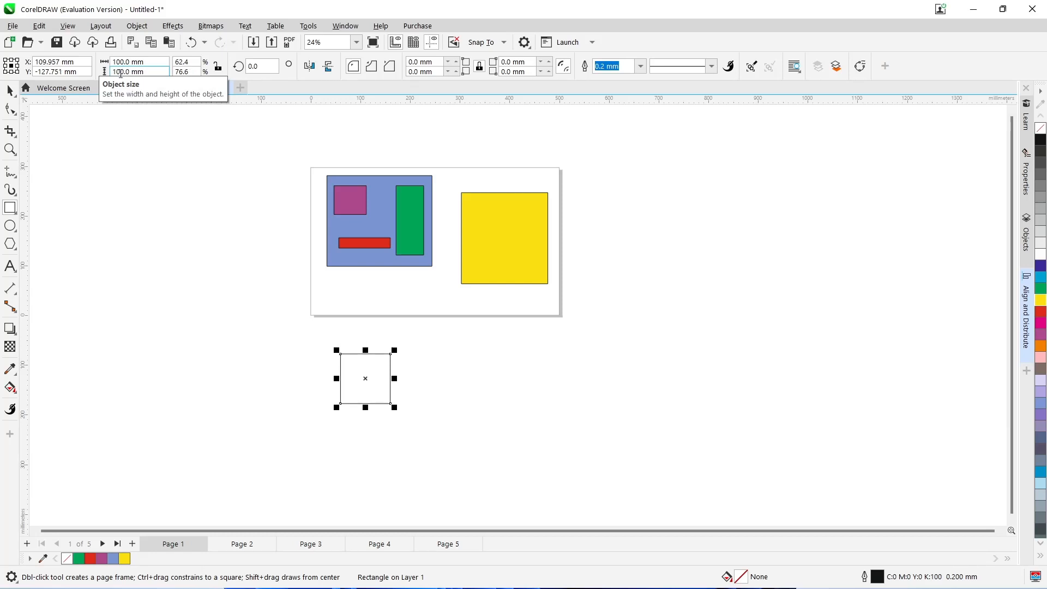
scroll(348, 436, "up", 1)
scroll(345, 434, "up", 3)
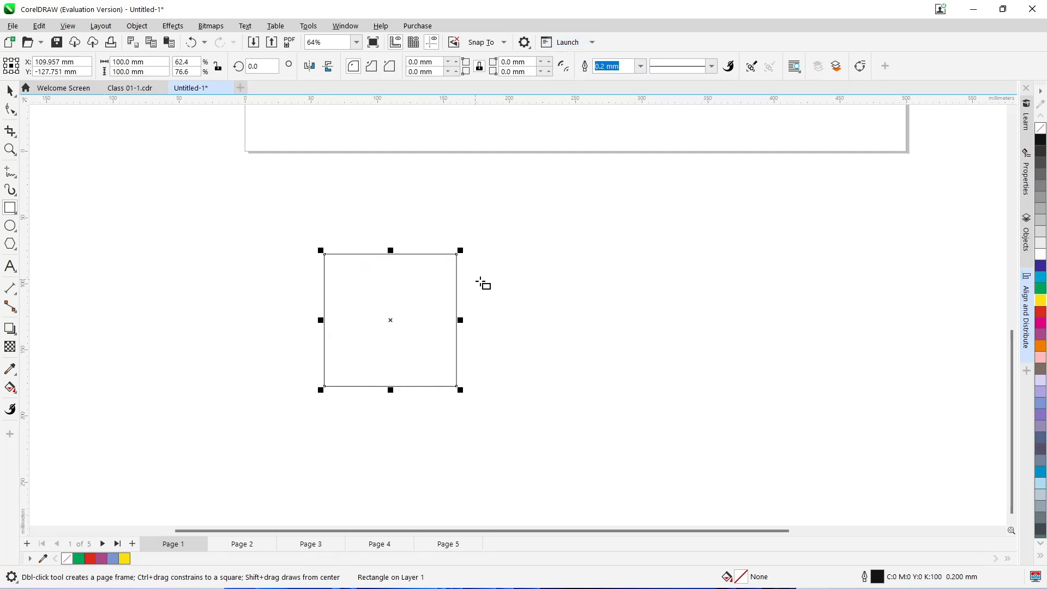
Step: Try relative corner scaling on the 100 mm square and place a copy of the square about 136 mm to its right
left_click(563, 66)
left_click(565, 68)
left_click(10, 91)
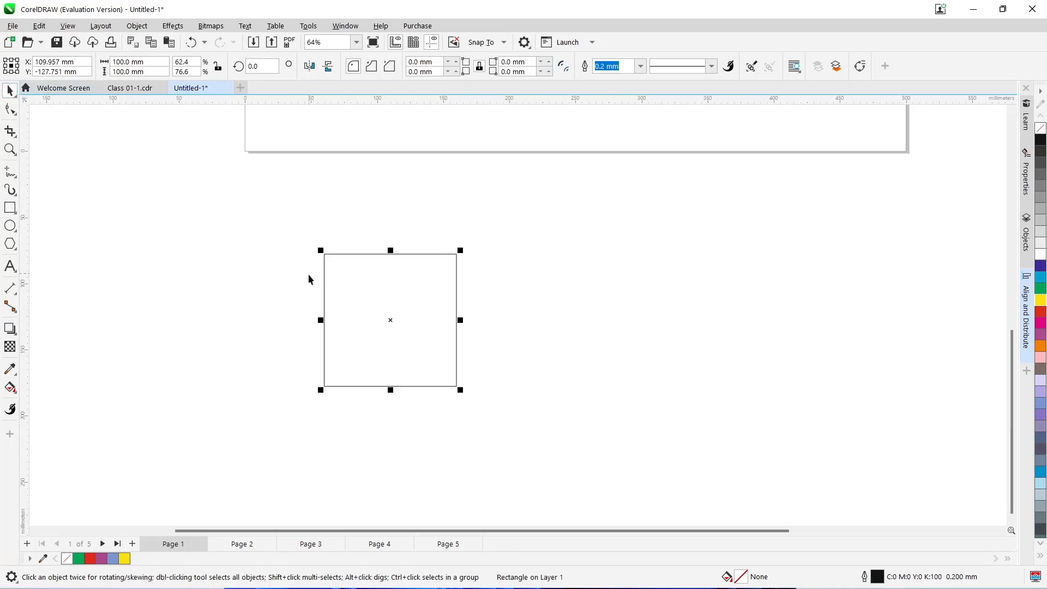
left_click_drag(359, 282, 549, 287)
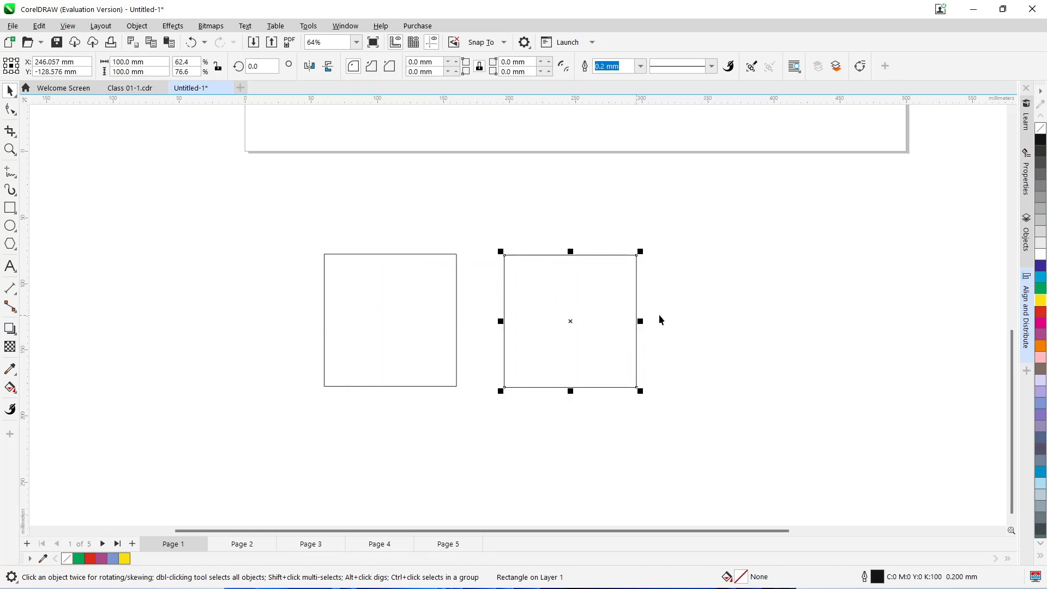
left_click(659, 315)
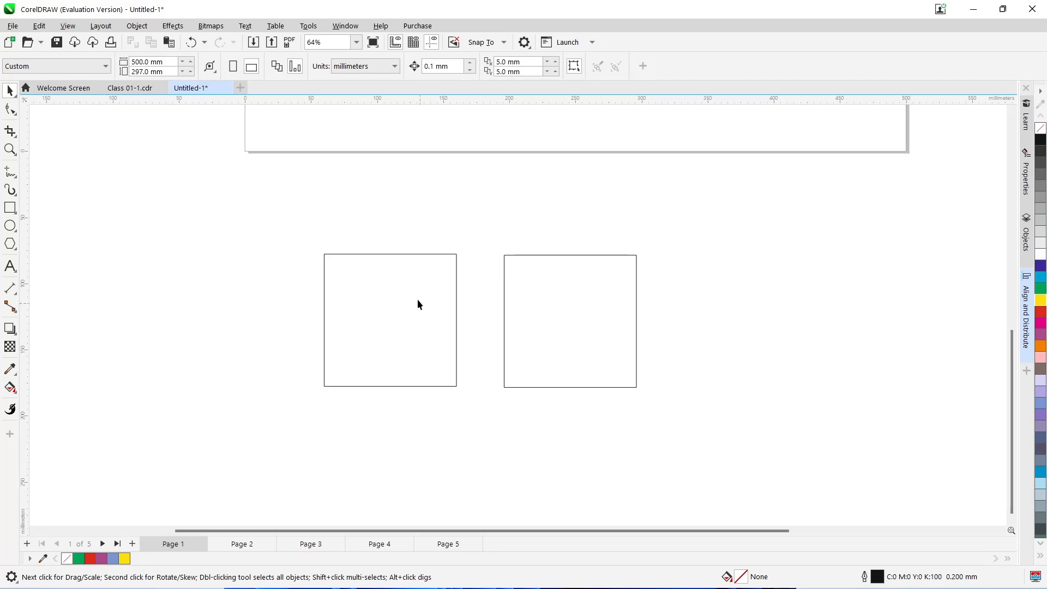
scroll(423, 209, "up", 1)
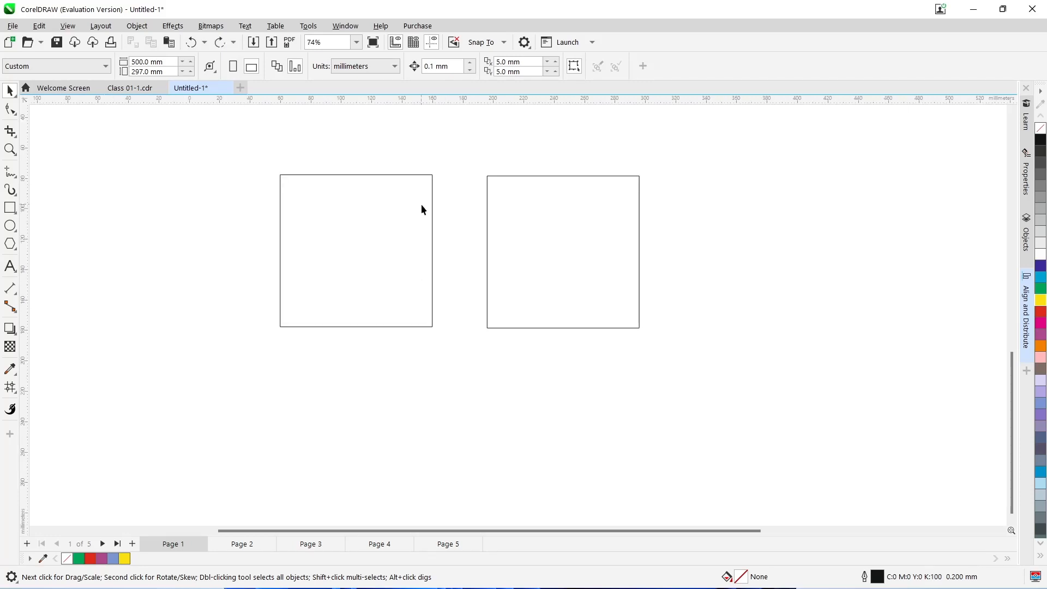
Step: Lock the width-to-height ratio of the left-hand square and round all of its corners to 25 mm
left_click(408, 175)
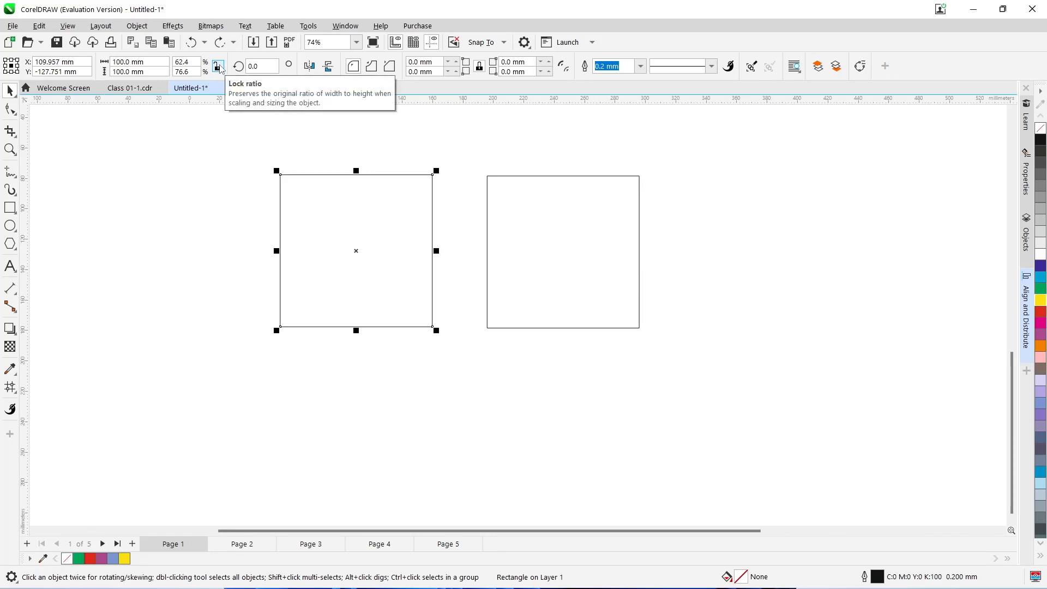
left_click(219, 68)
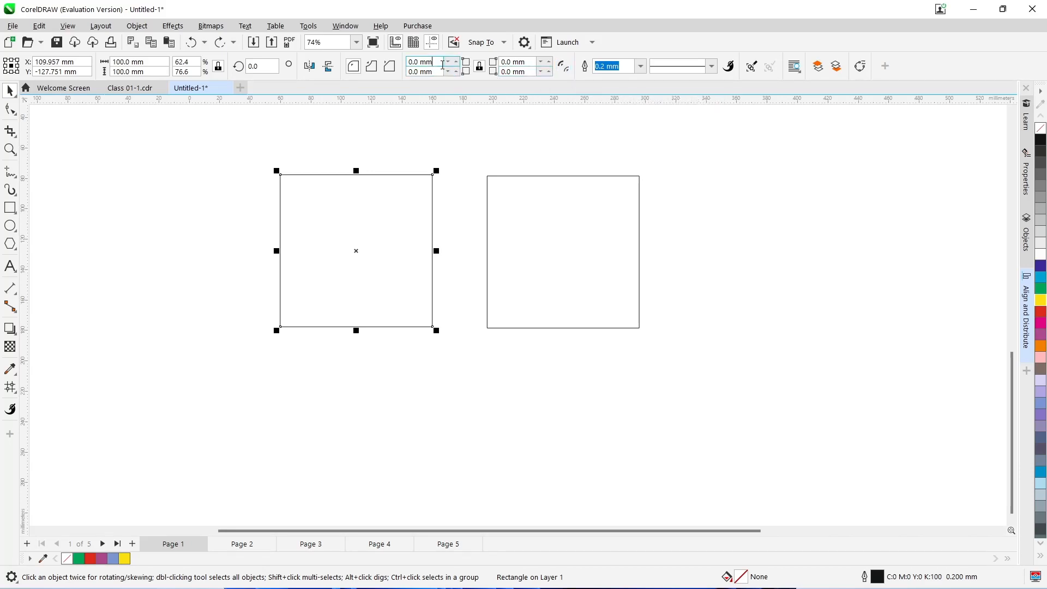
left_click_drag(442, 64, 402, 75)
type("25")
key("Return")
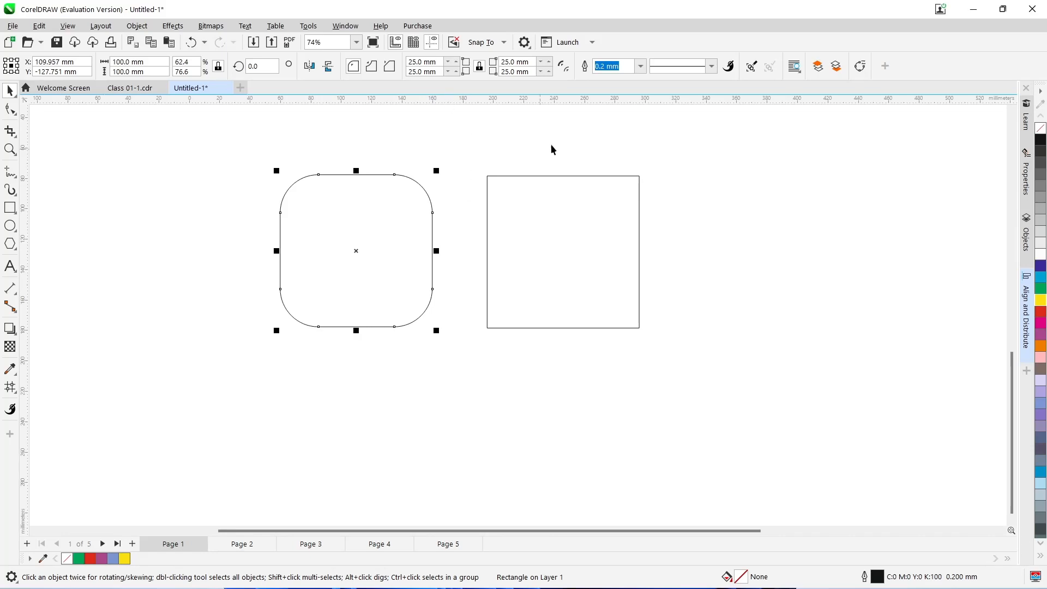
Step: Round all corners of the right-hand square to 25 mm and clear the selection
left_click(361, 197)
left_click(529, 175)
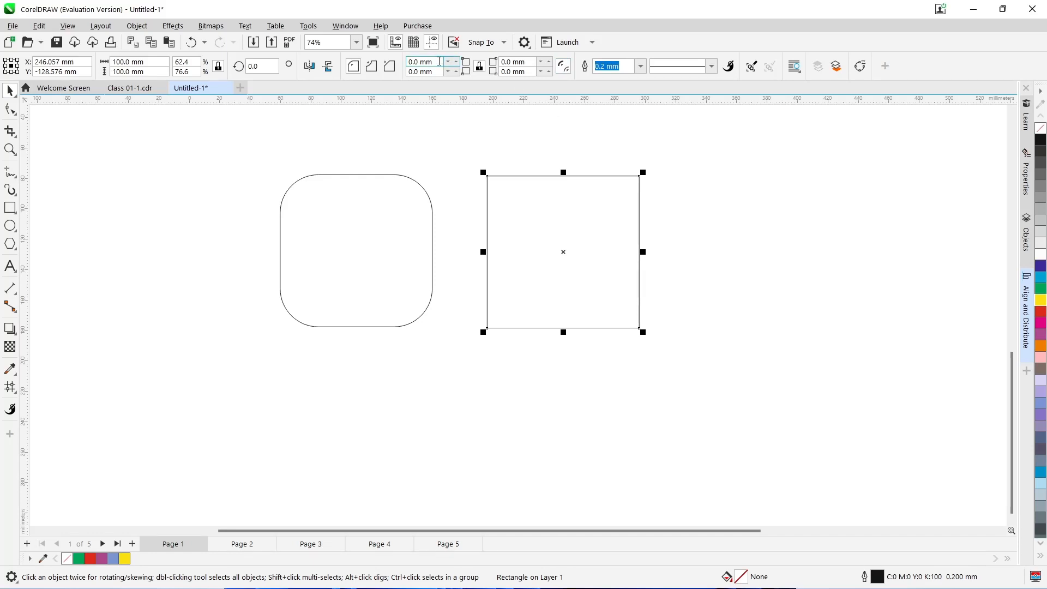
left_click(389, 66)
type("25")
key("Return")
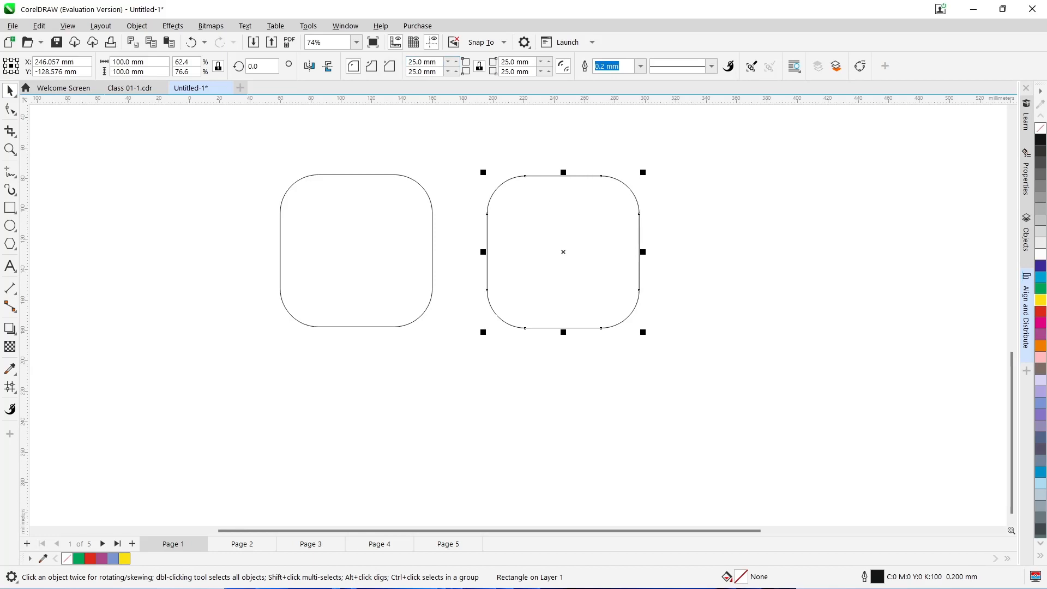
left_click(720, 250)
Step: Move the left-hand rounded square about 178 mm further left, away from its copy
scroll(333, 266, "down", 1)
scroll(398, 337, "down", 2)
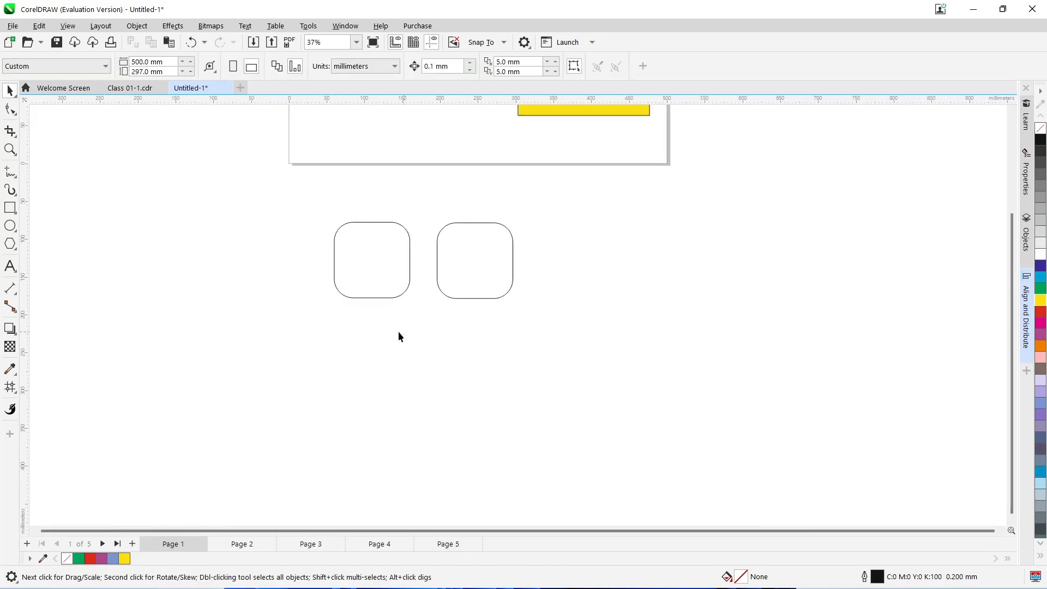
scroll(452, 308, "up", 2)
left_click(388, 237)
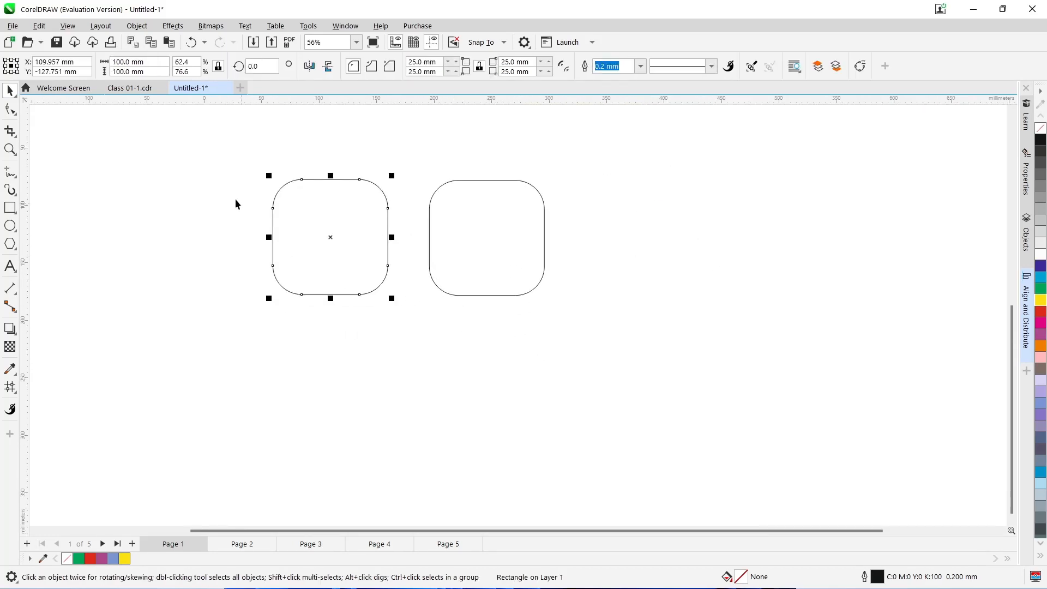
left_click_drag(344, 261, 140, 263)
scroll(506, 315, "down", 2)
scroll(261, 338, "up", 2)
scroll(273, 349, "down", 2)
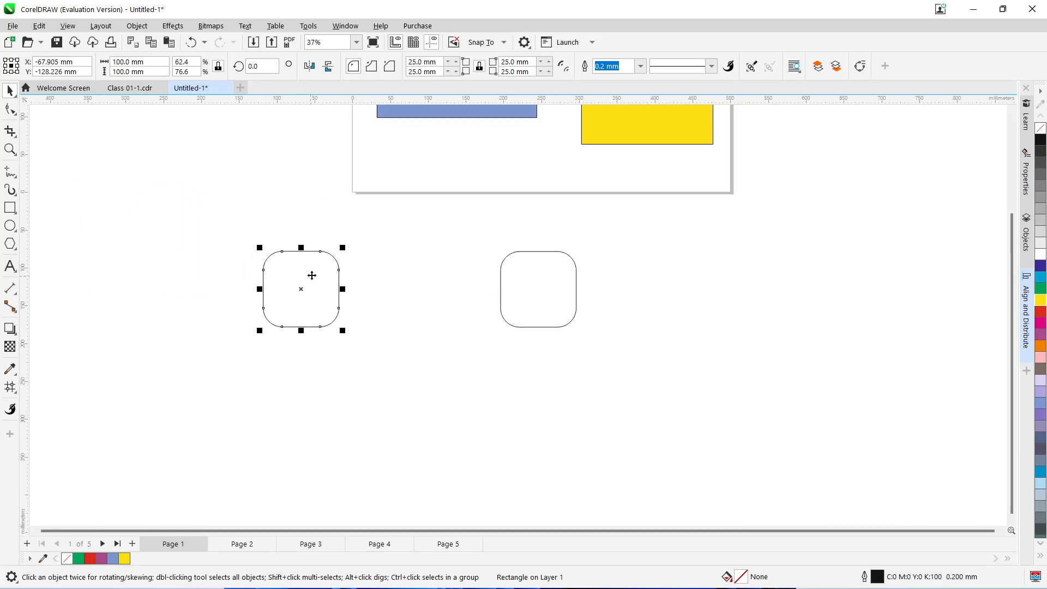
scroll(316, 286, "up", 1)
scroll(320, 289, "up", 1)
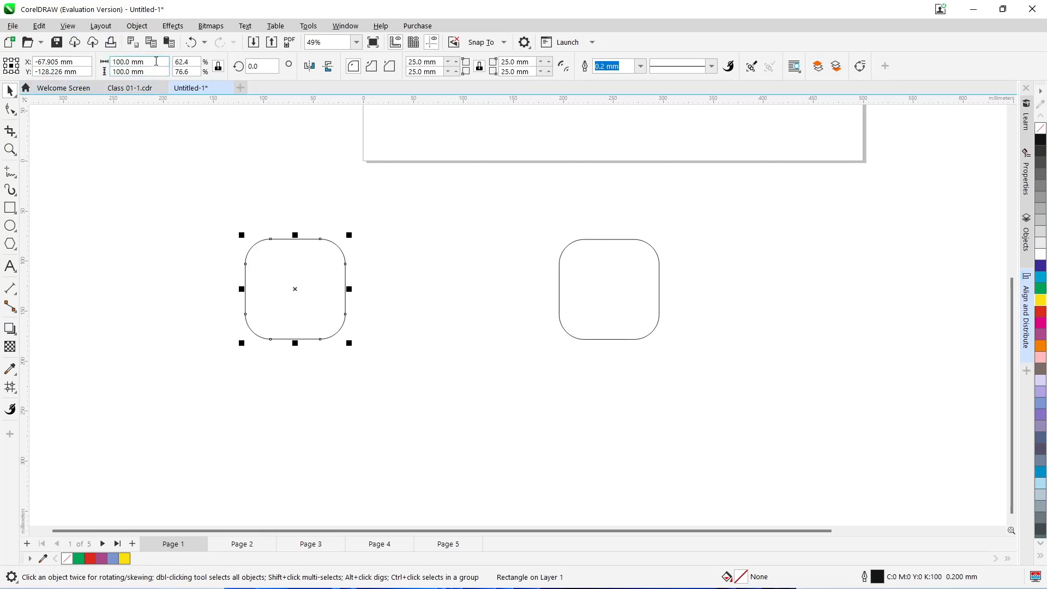
Step: Resize the left-hand rounded square to 200 x 200 mm
left_click_drag(156, 61, 95, 73)
type("200")
key("Return")
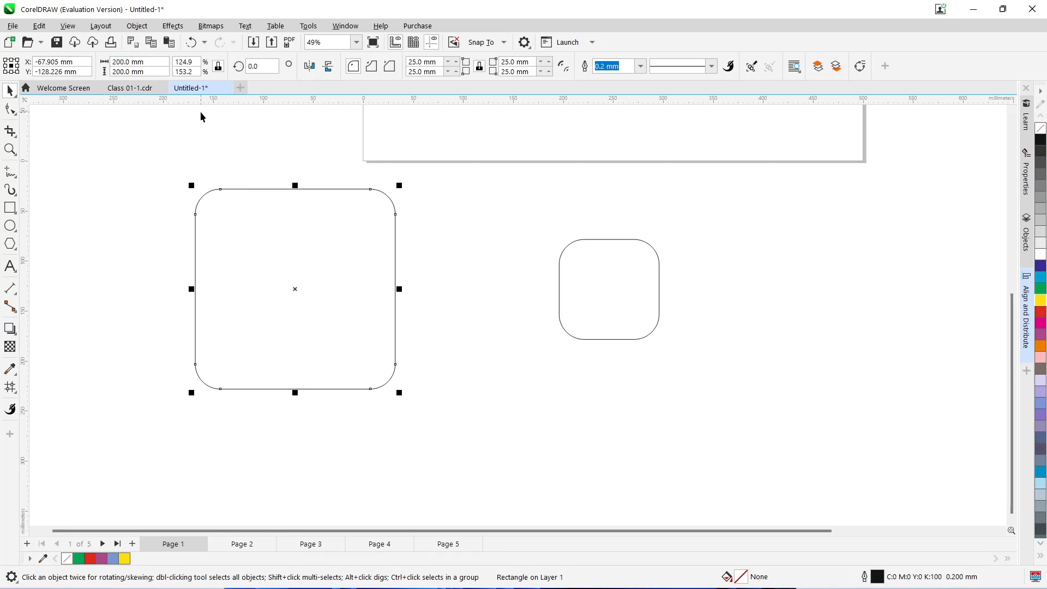
Step: Resize the right-hand rounded square to 200 x 200 mm and clear the selection
left_click(600, 242)
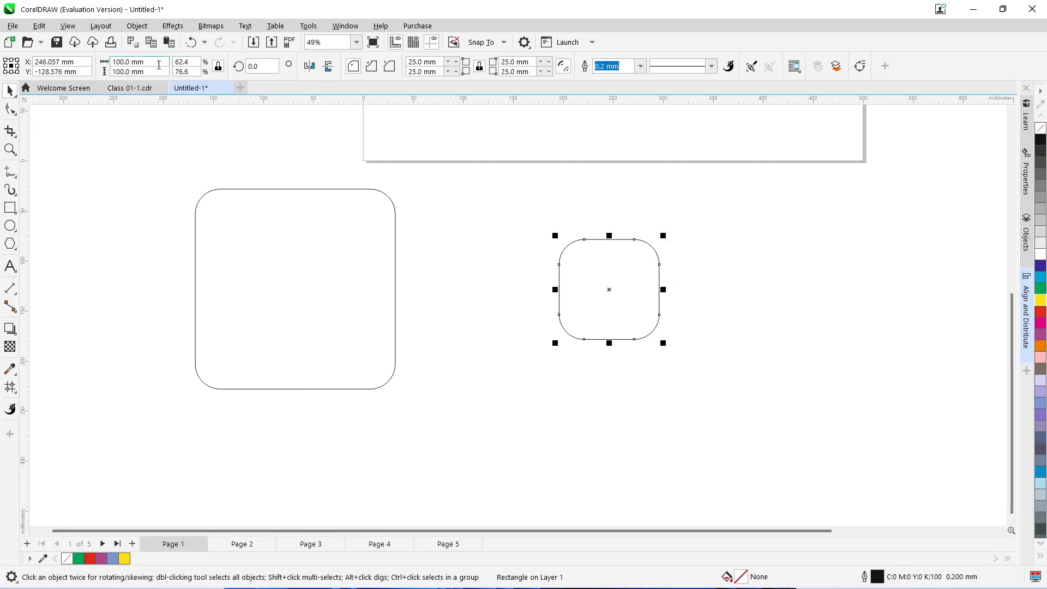
left_click(114, 64)
type("200")
key("Return")
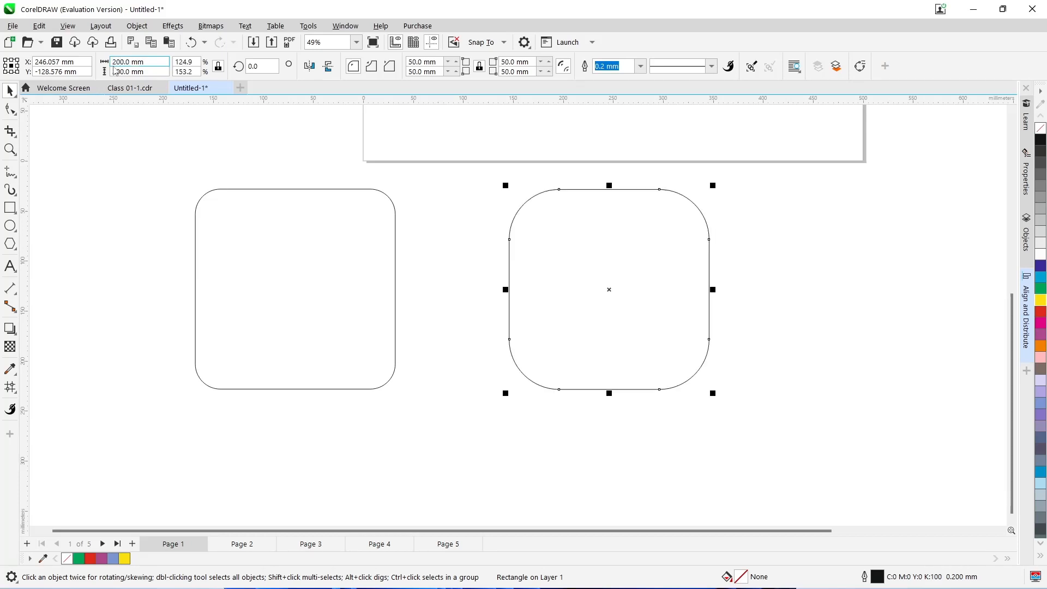
left_click(314, 205)
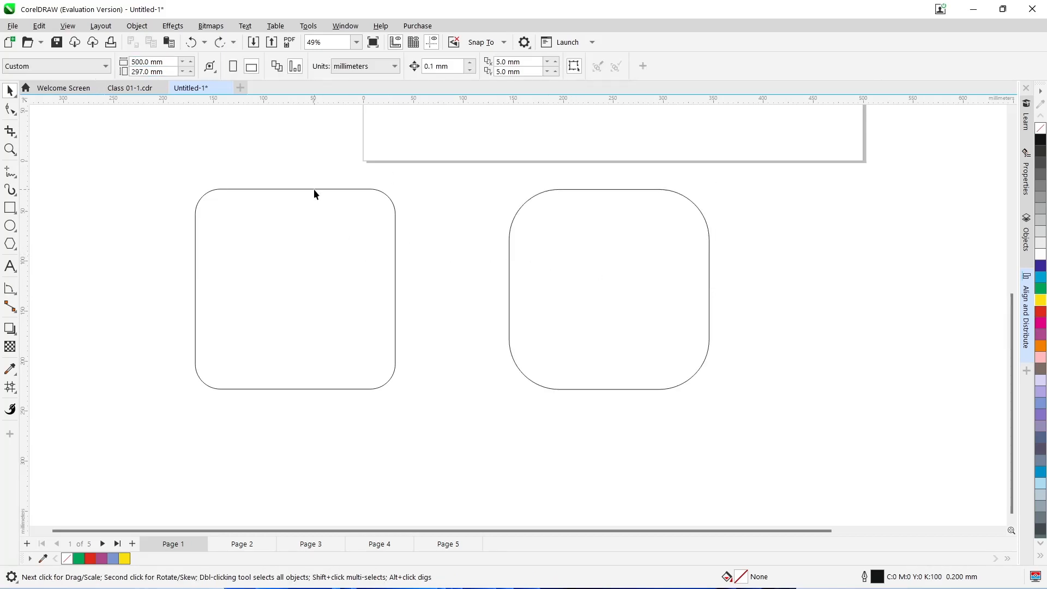
Step: Compare the corner radii of the two enlarged squares and check the relative corner scaling option
left_click(313, 189)
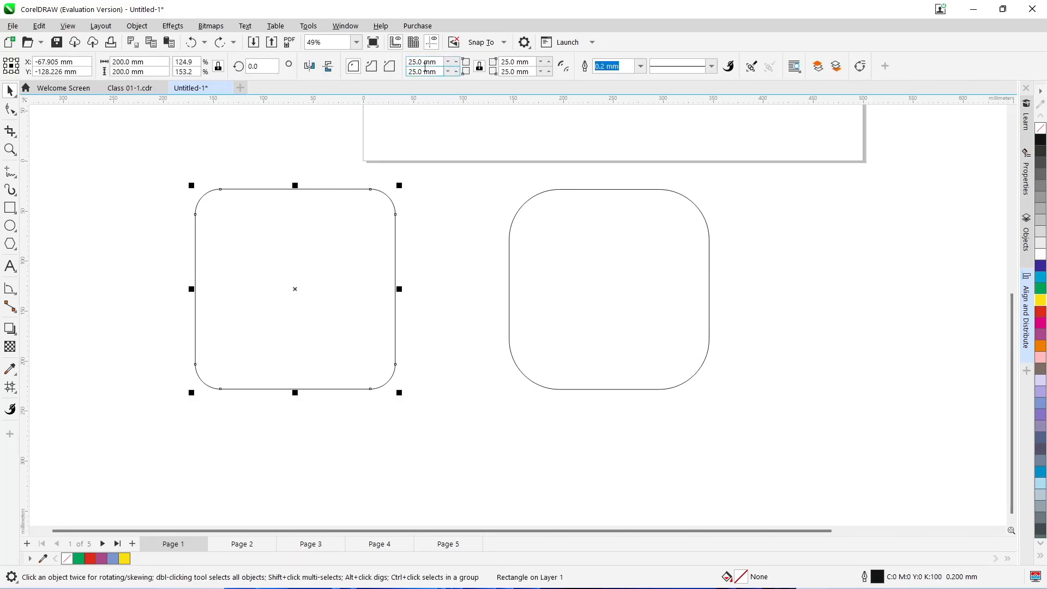
left_click(537, 238)
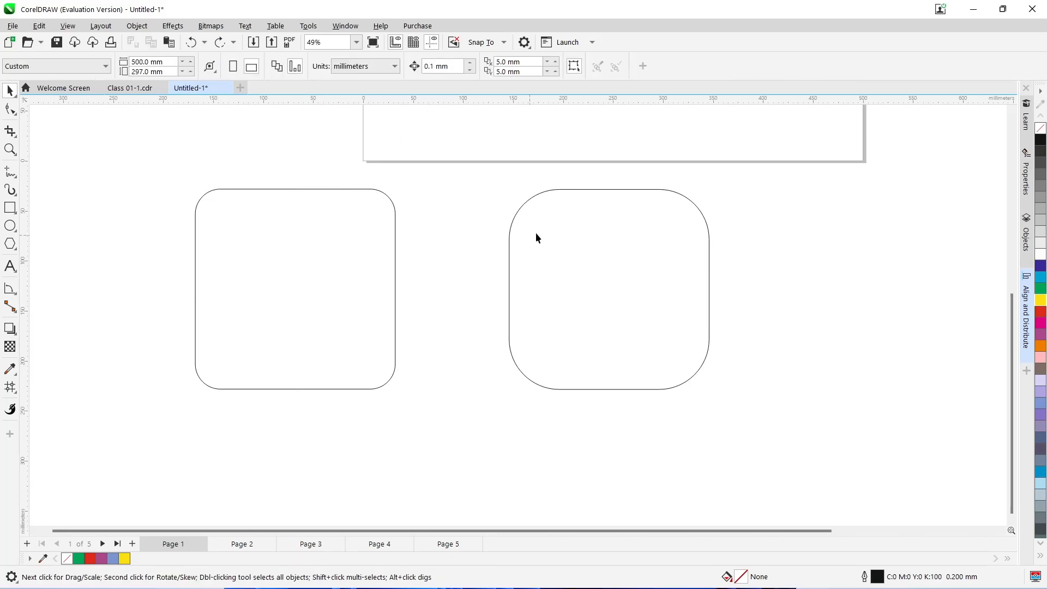
left_click(531, 196)
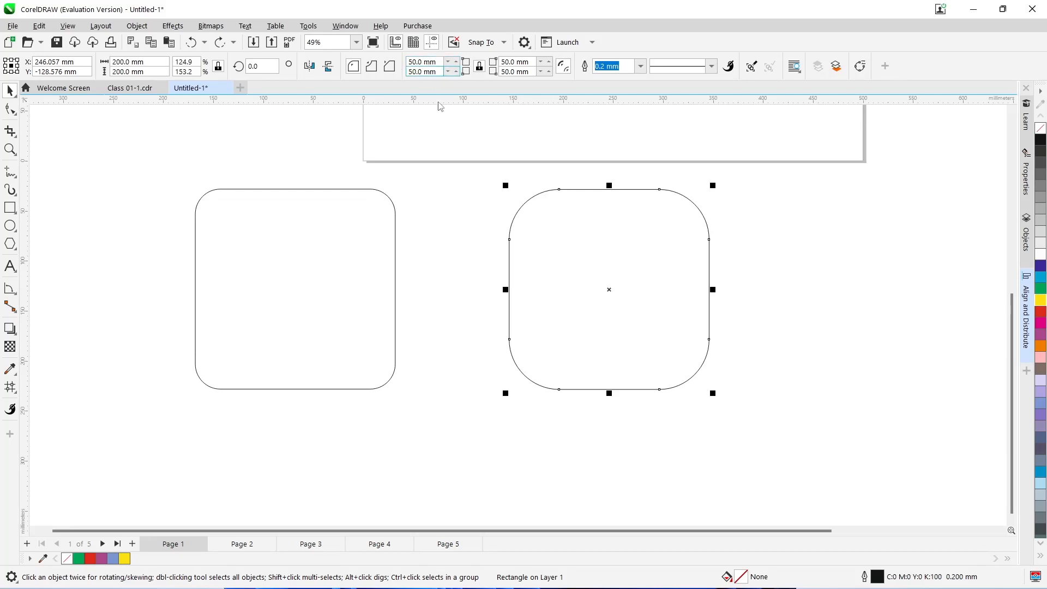
left_click(471, 283)
left_click(542, 192)
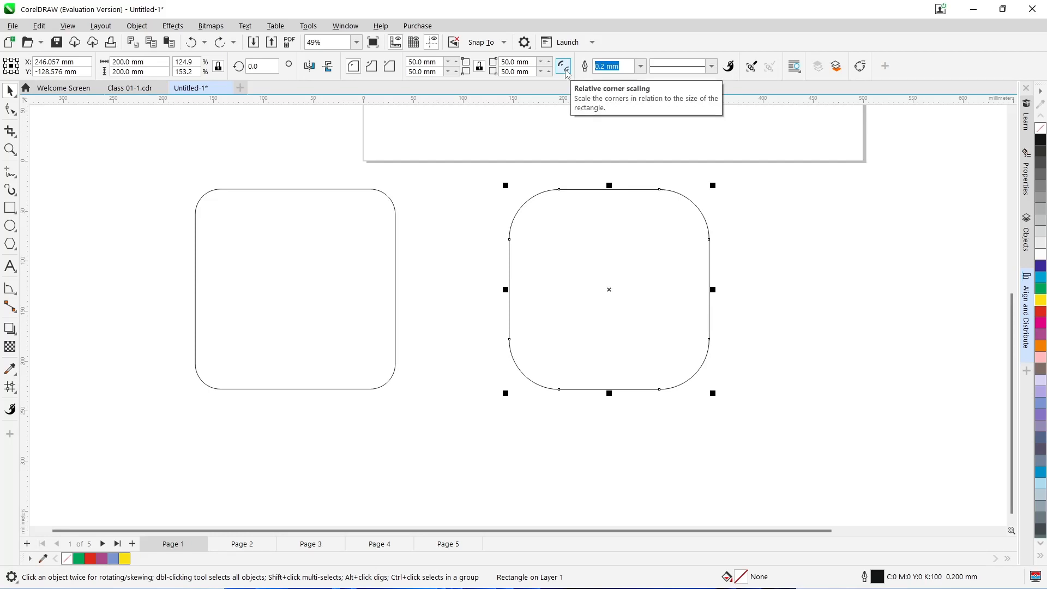
left_click(469, 327)
scroll(468, 330, "down", 2)
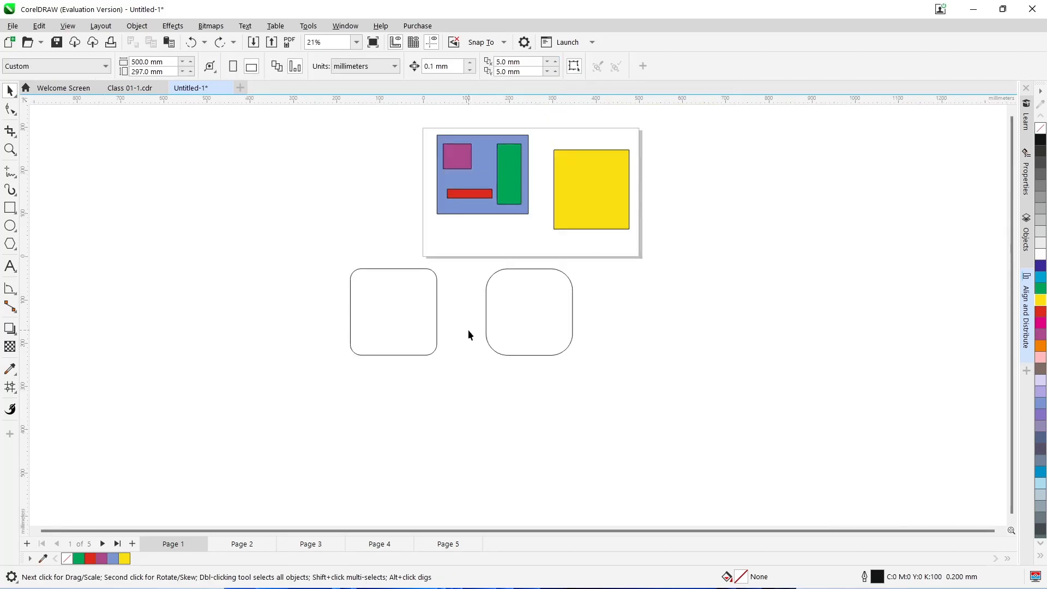
scroll(622, 327, "up", 1)
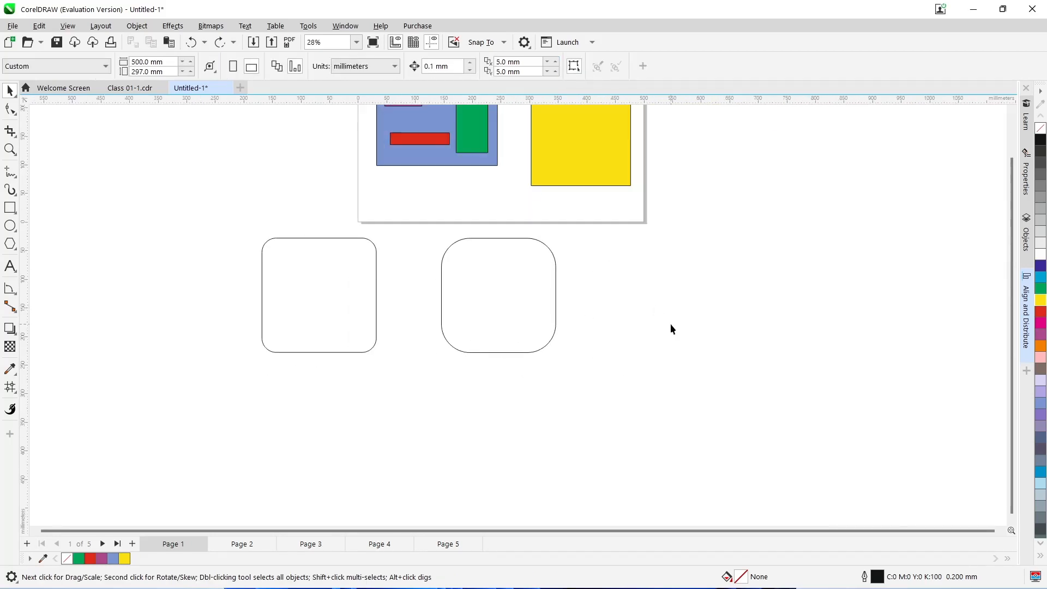
Step: Set the outline width of the right-hand rounded square to 3.0 mm and clear the selection
left_click(555, 281)
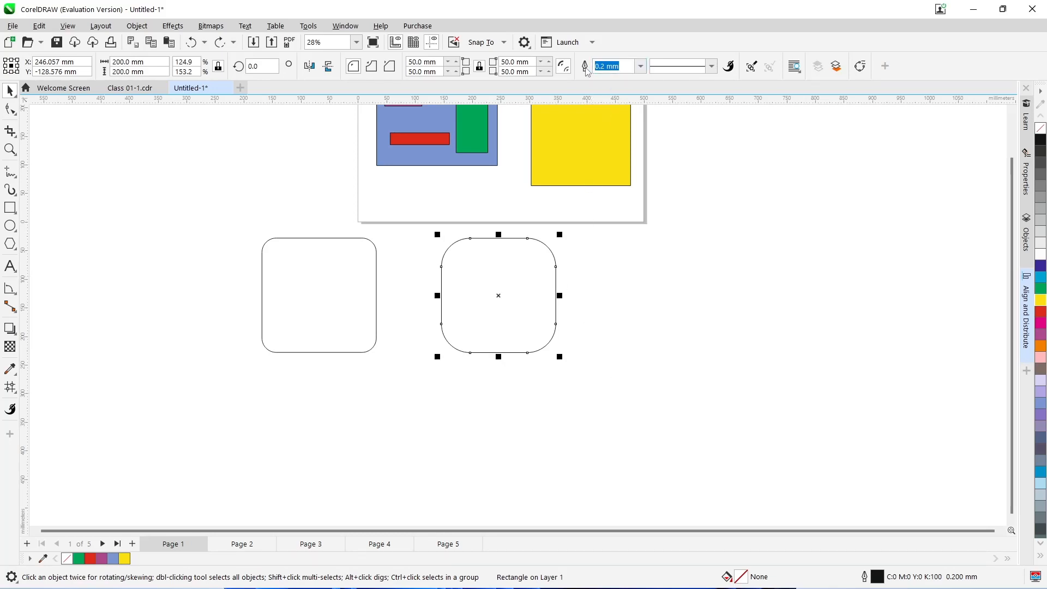
left_click(640, 66)
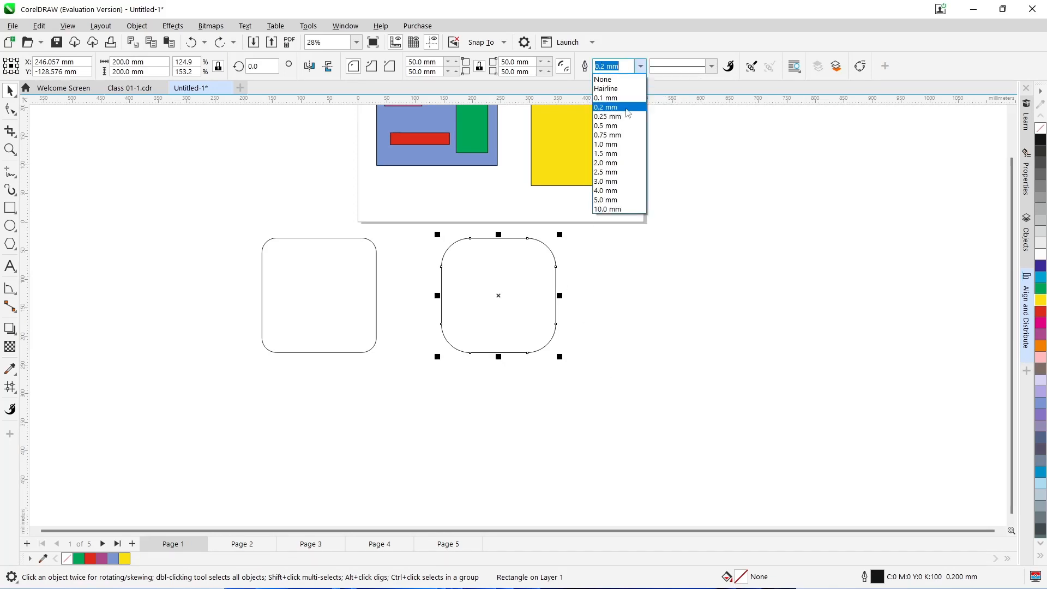
left_click(615, 181)
left_click(516, 296)
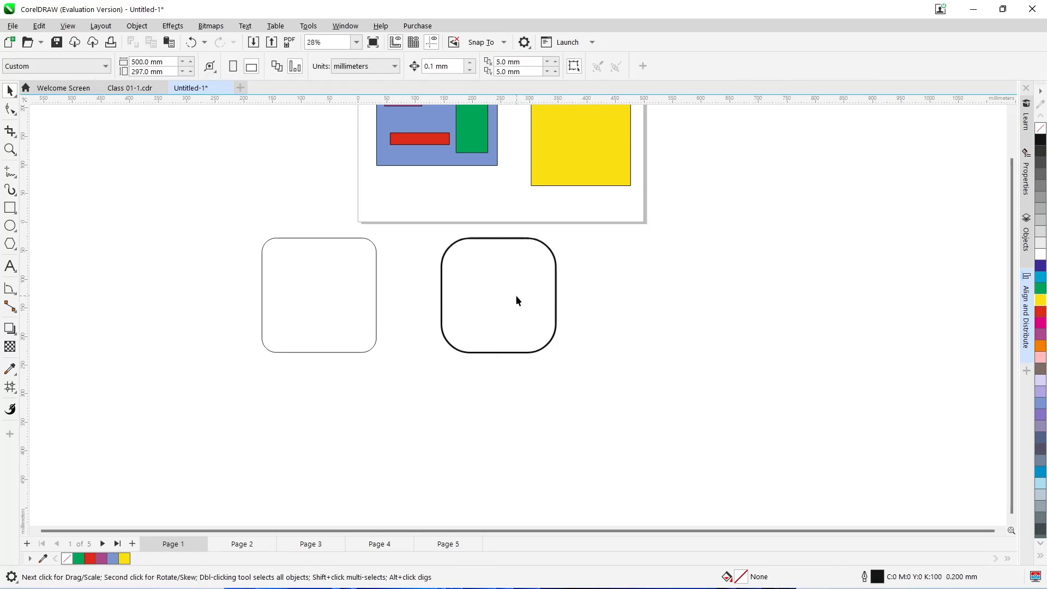
scroll(516, 296, "up", 2)
scroll(634, 419, "down", 1)
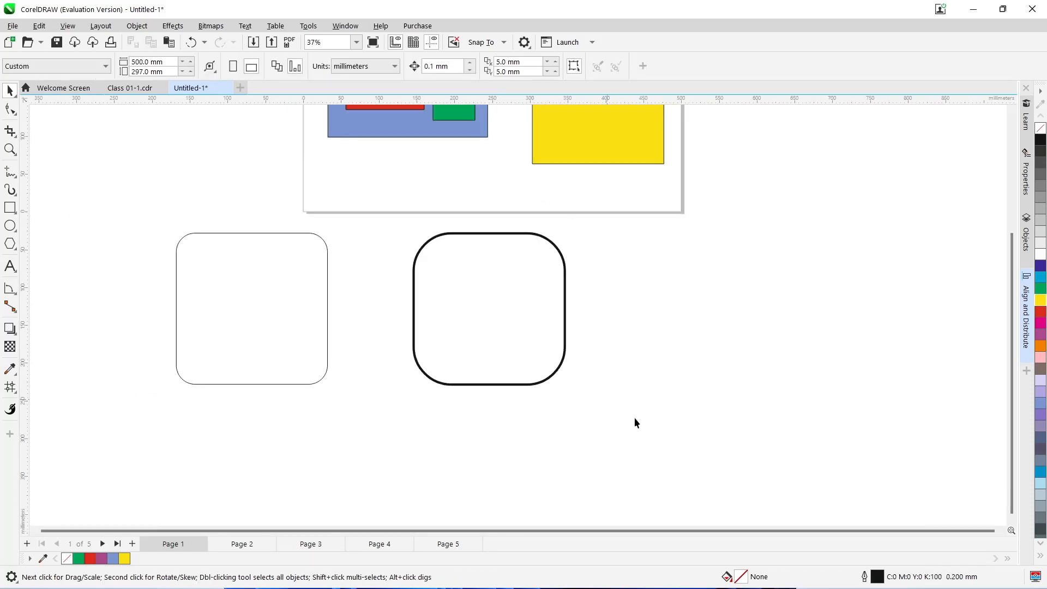
Step: Apply a dashed line style with short, widely spaced dashes to the right-hand square's outline
left_click(564, 293)
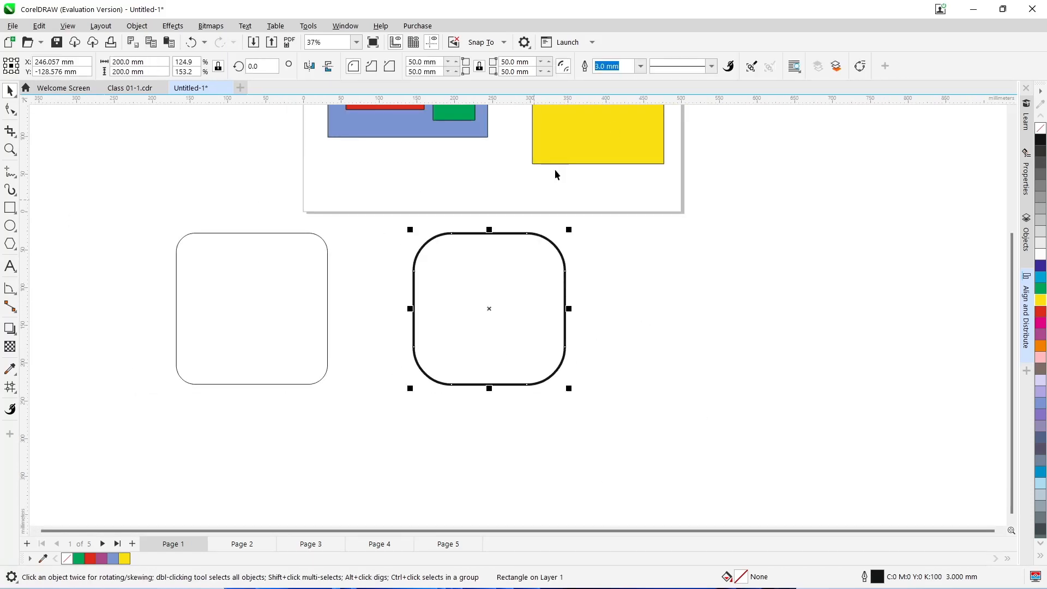
left_click(694, 68)
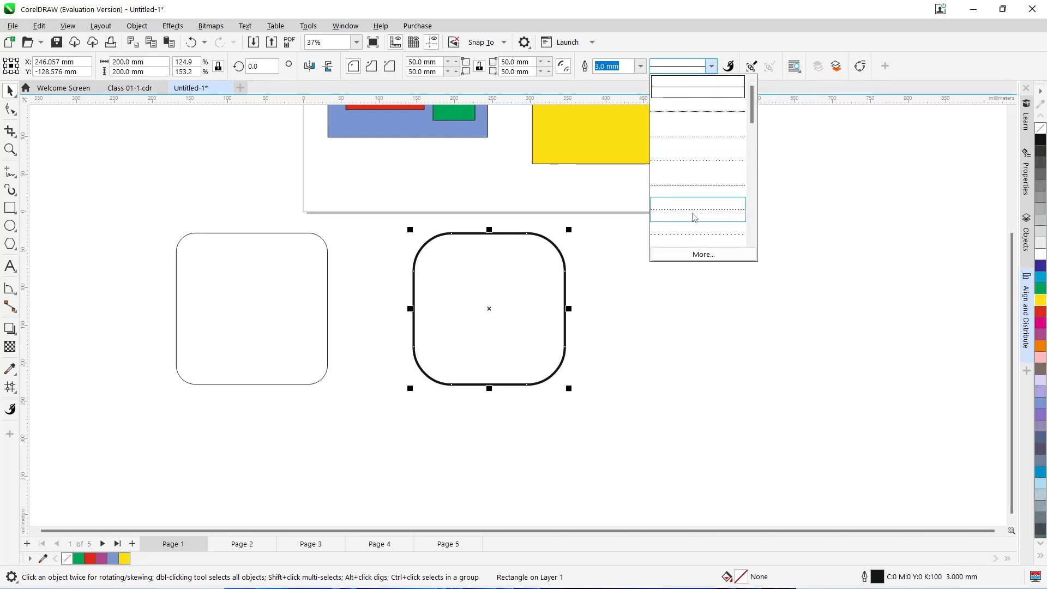
left_click(692, 234)
scroll(534, 302, "up", 2)
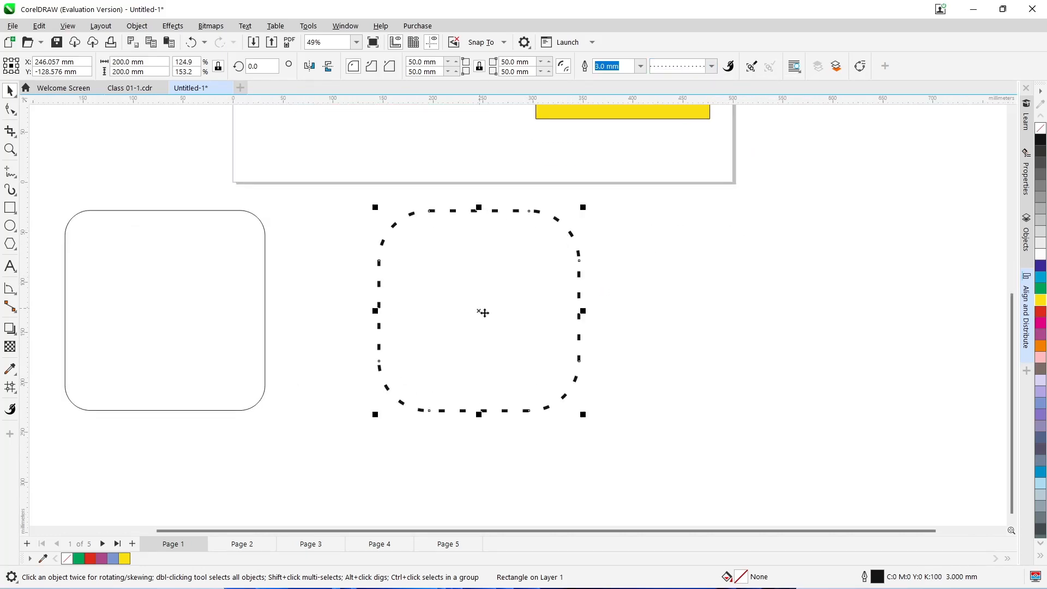
scroll(484, 311, "down", 1)
Step: Add a custom line style with a shorter gap between the dashes for the right-hand square's outline, and clear the selection
left_click(712, 66)
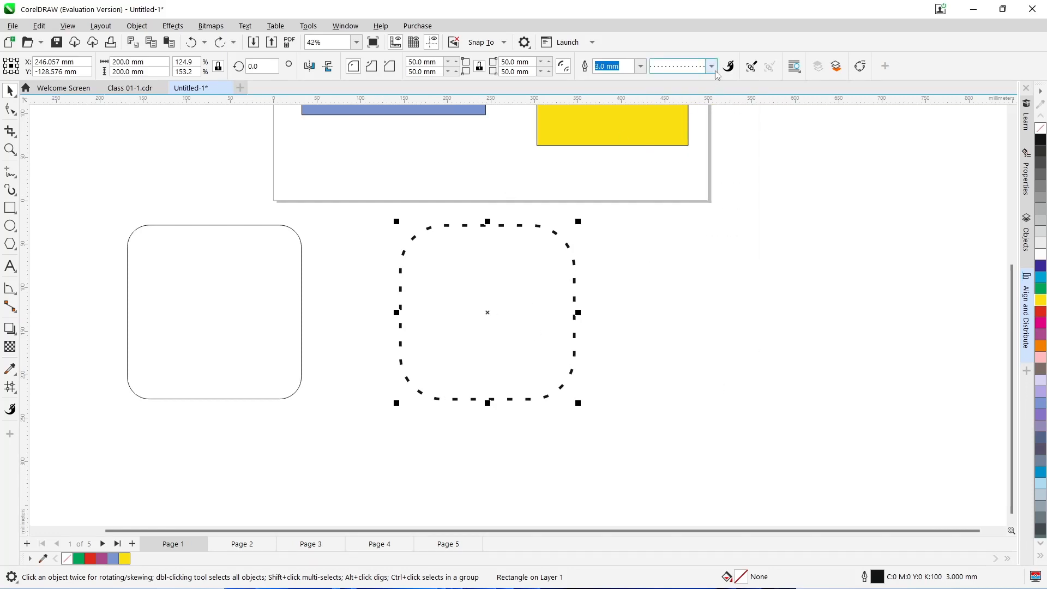
left_click(712, 66)
left_click(703, 254)
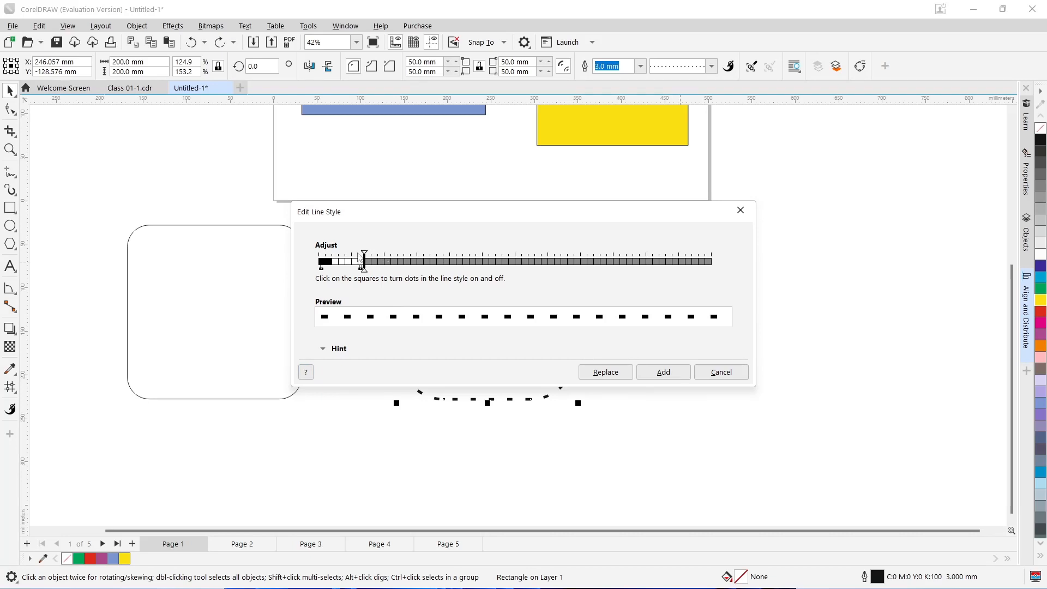
mouse_move(363, 267)
left_mouse_down()
mouse_move(326, 268)
mouse_move(390, 268)
mouse_move(360, 268)
left_mouse_up()
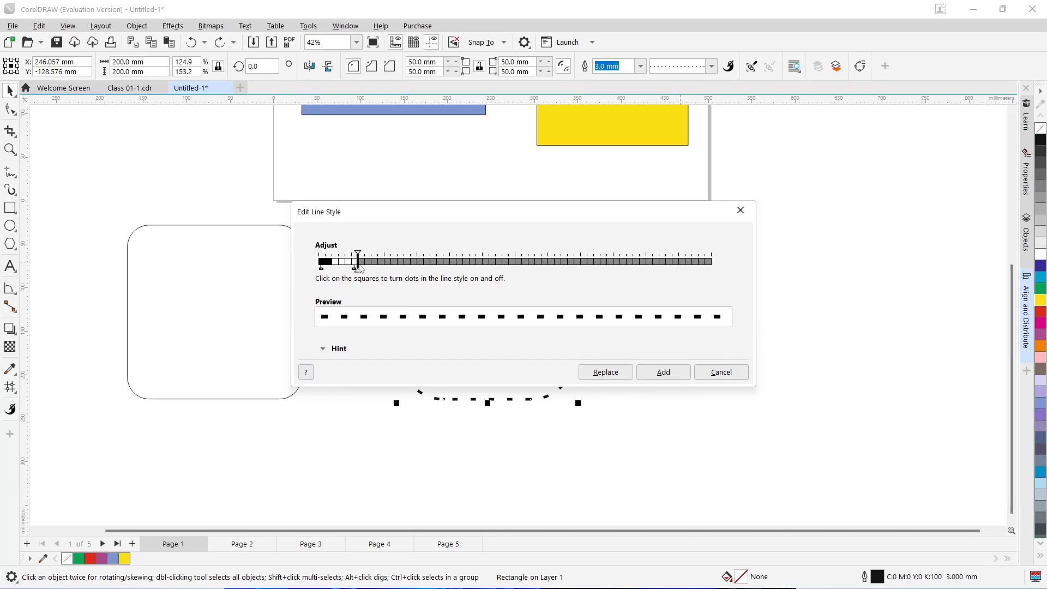
left_click(663, 372)
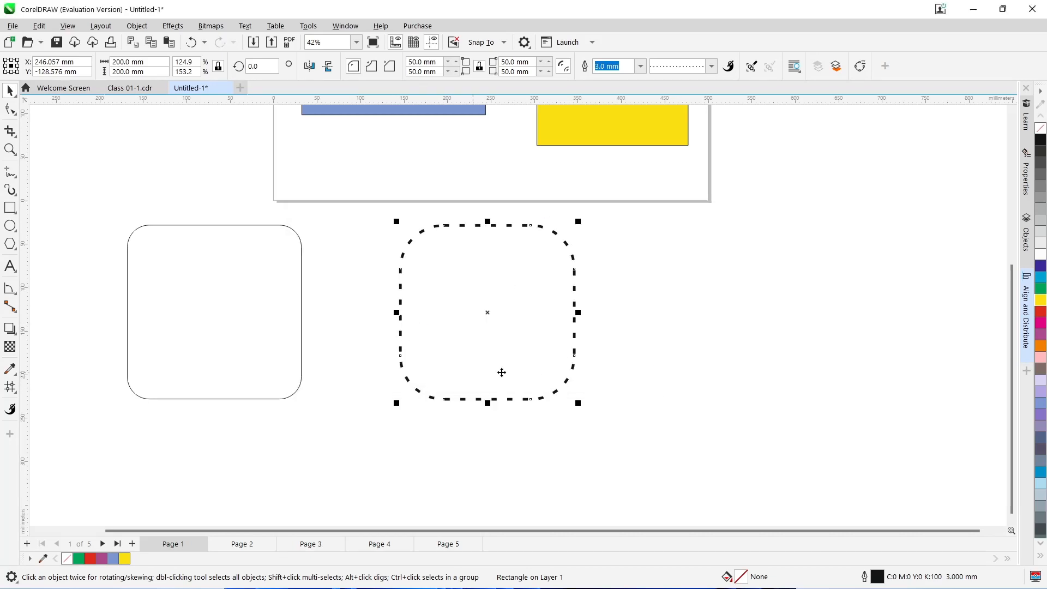
left_click(584, 322)
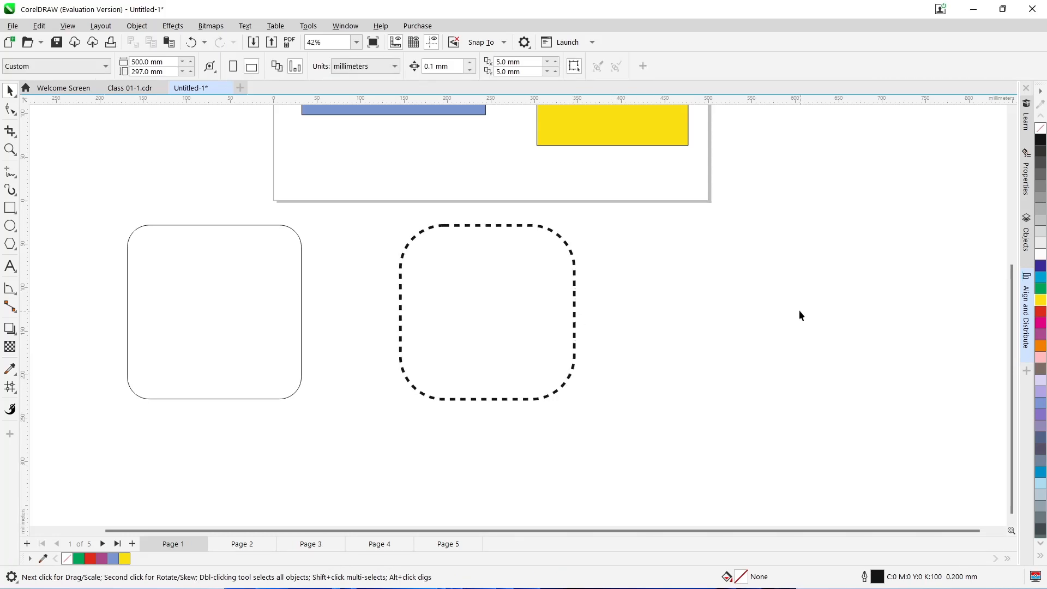
Step: Widen the left rounded square's outline along its upper edge to about 51 mm total with the Variable Outline tool, and clear the selection
scroll(768, 378, "down", 1)
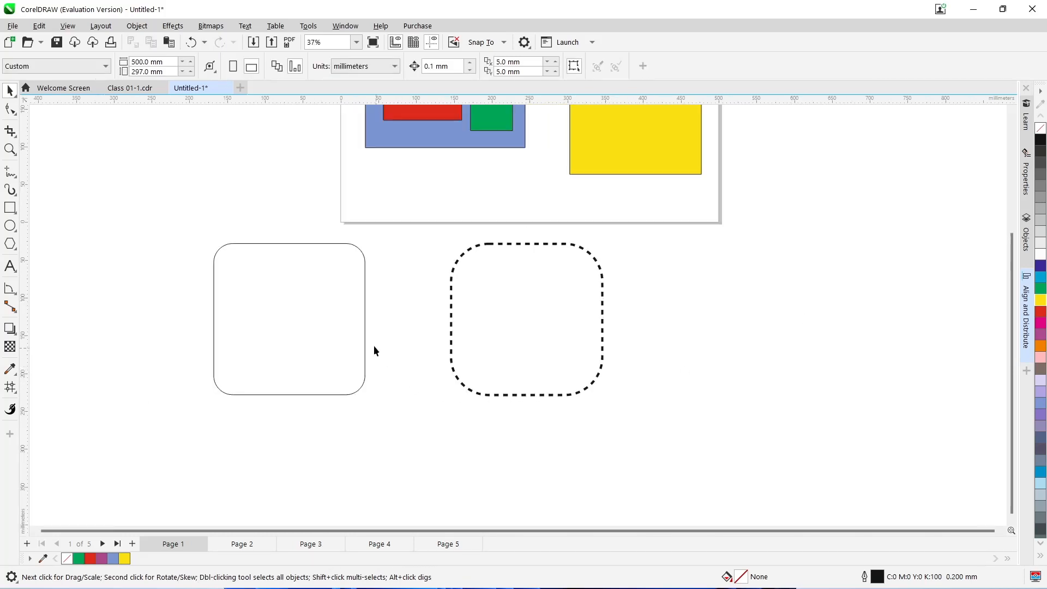
left_click(364, 297)
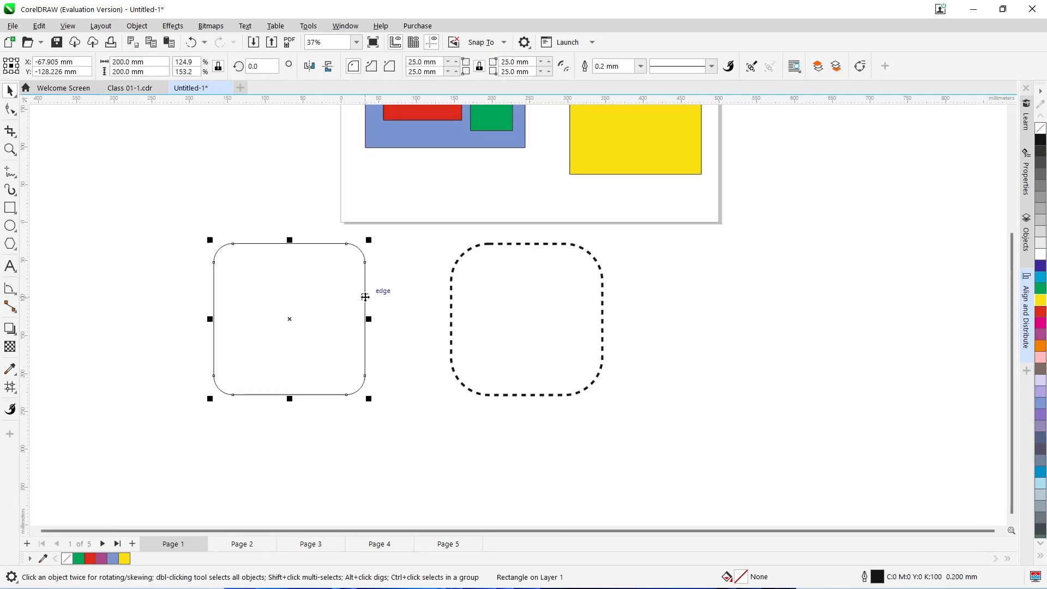
left_click(729, 67)
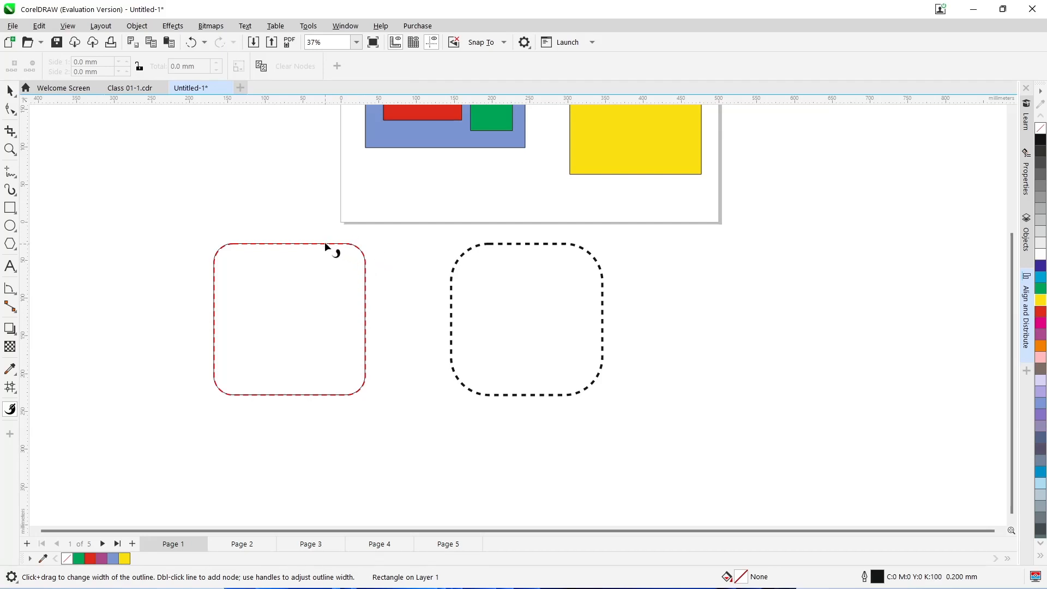
mouse_move(325, 241)
left_mouse_down()
mouse_move(322, 310)
mouse_move(327, 273)
left_mouse_up()
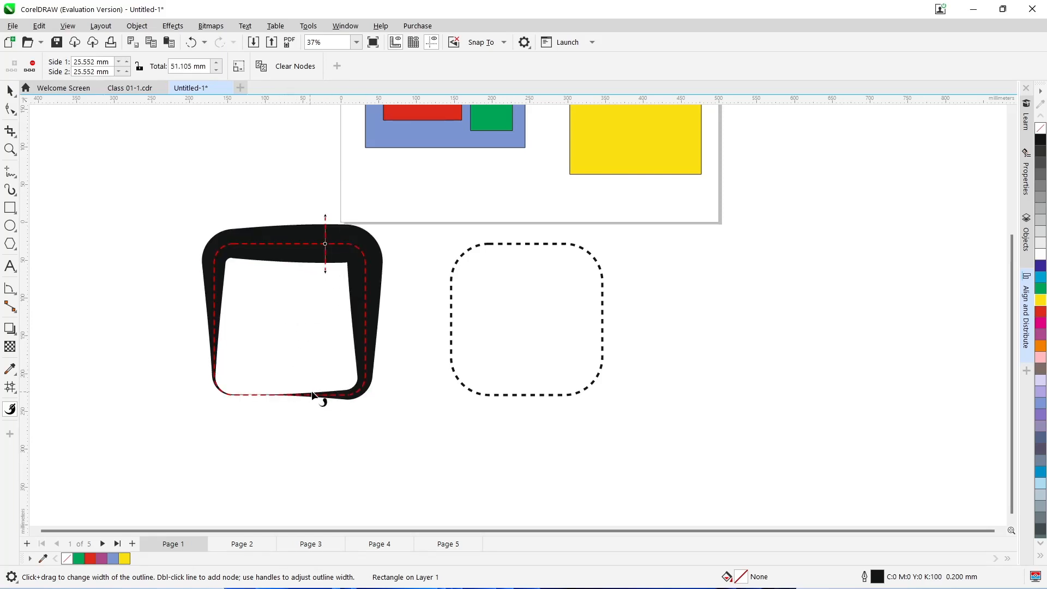
left_click(292, 363)
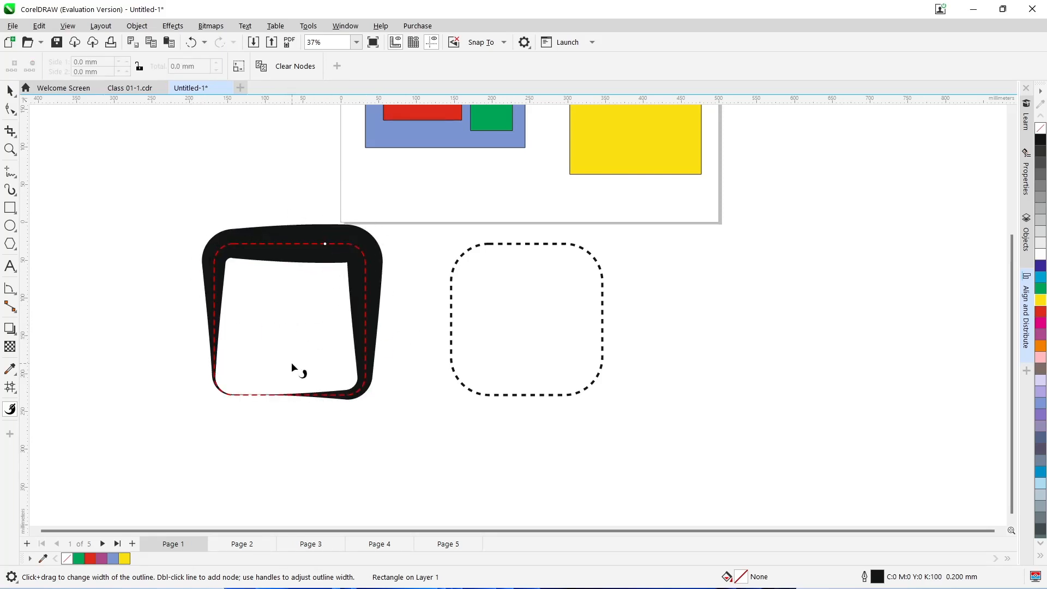
key("space")
left_click(400, 363)
scroll(321, 349, "down", 3)
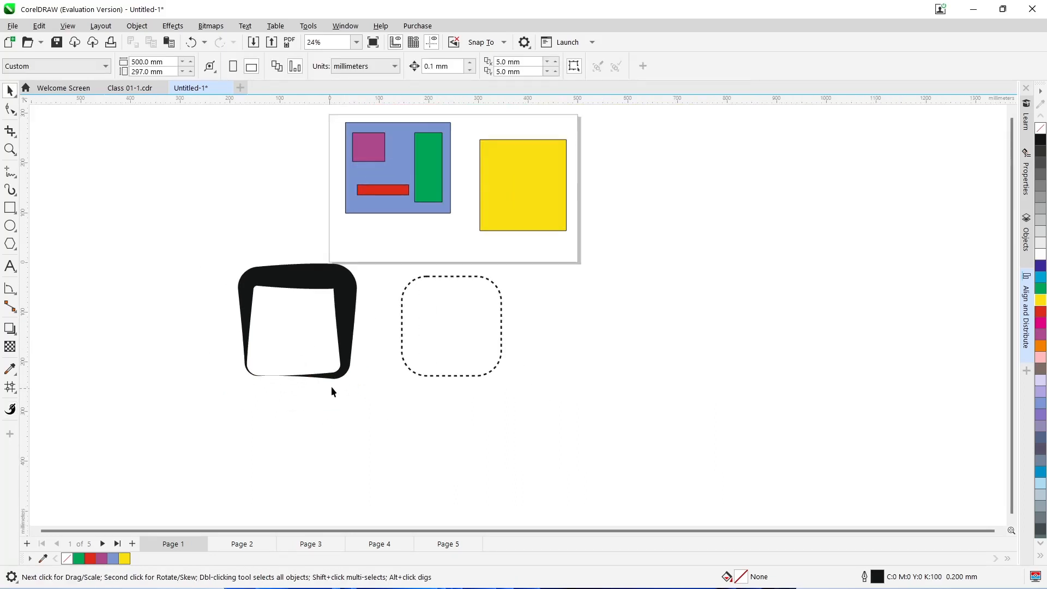
scroll(272, 305, "up", 1)
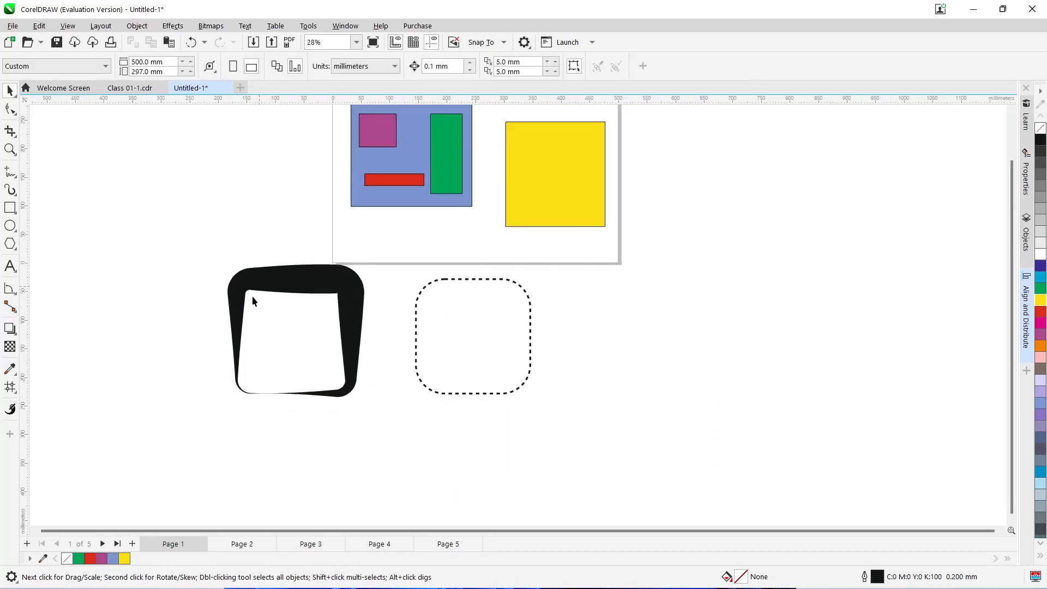
Step: Isolate the dashed rounded square in focus mode and leave focus mode again
left_click(445, 279)
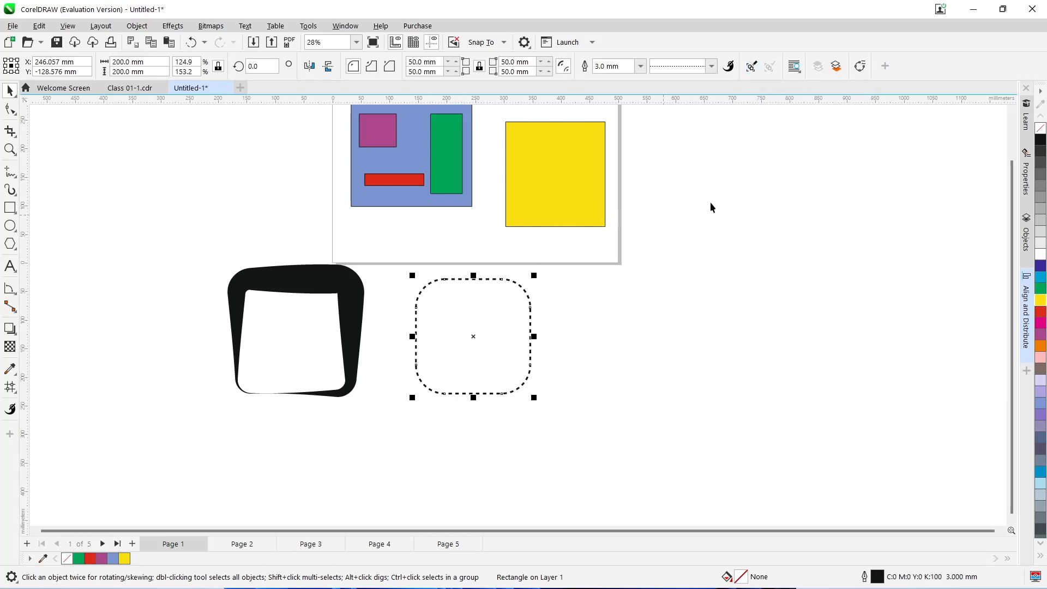
left_click(751, 66)
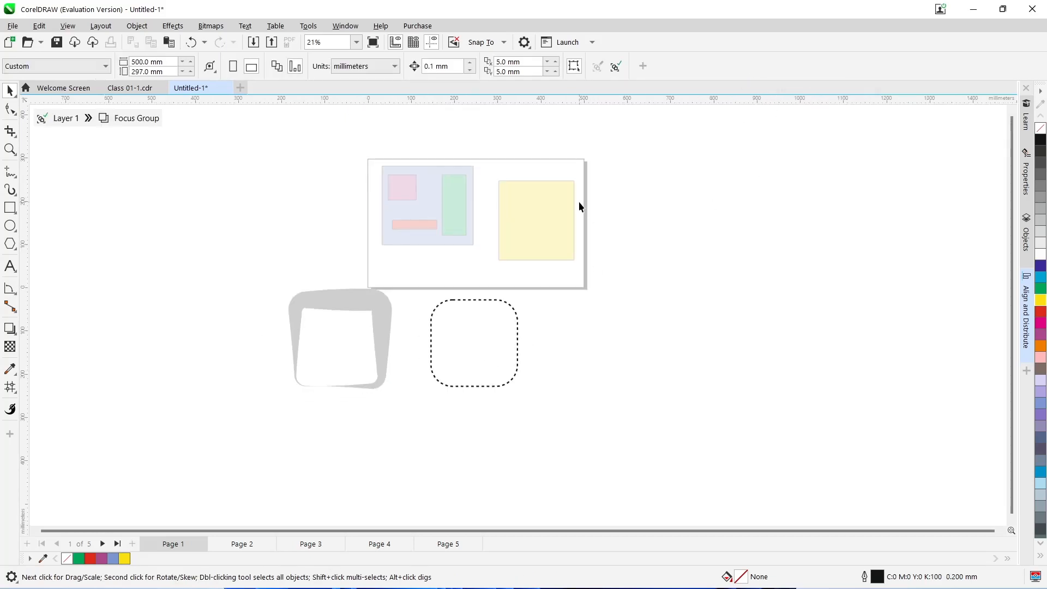
scroll(535, 251, "up", 2)
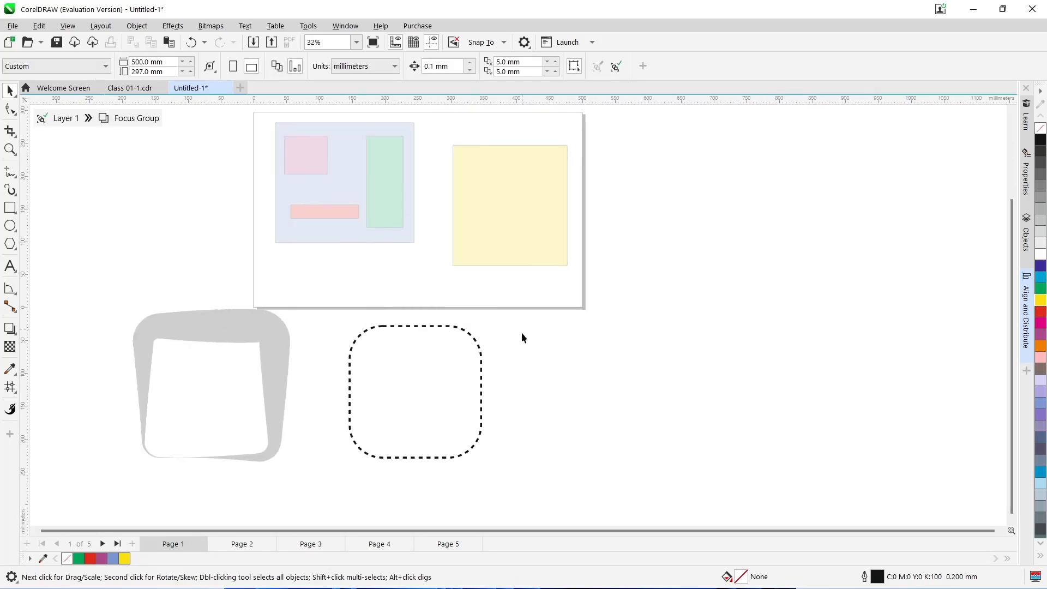
scroll(522, 337, "down", 1)
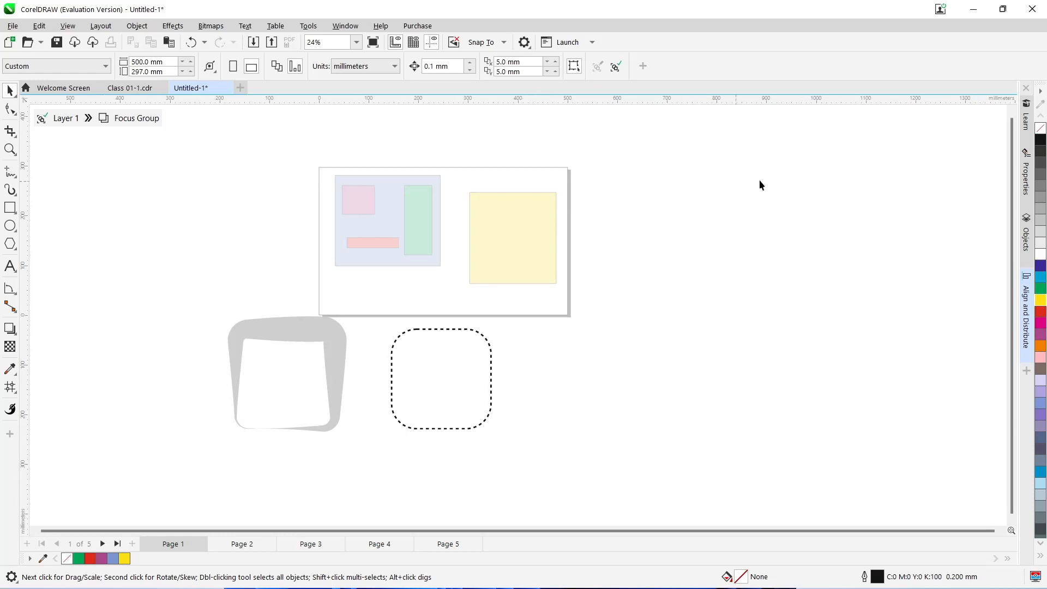
left_click(616, 68)
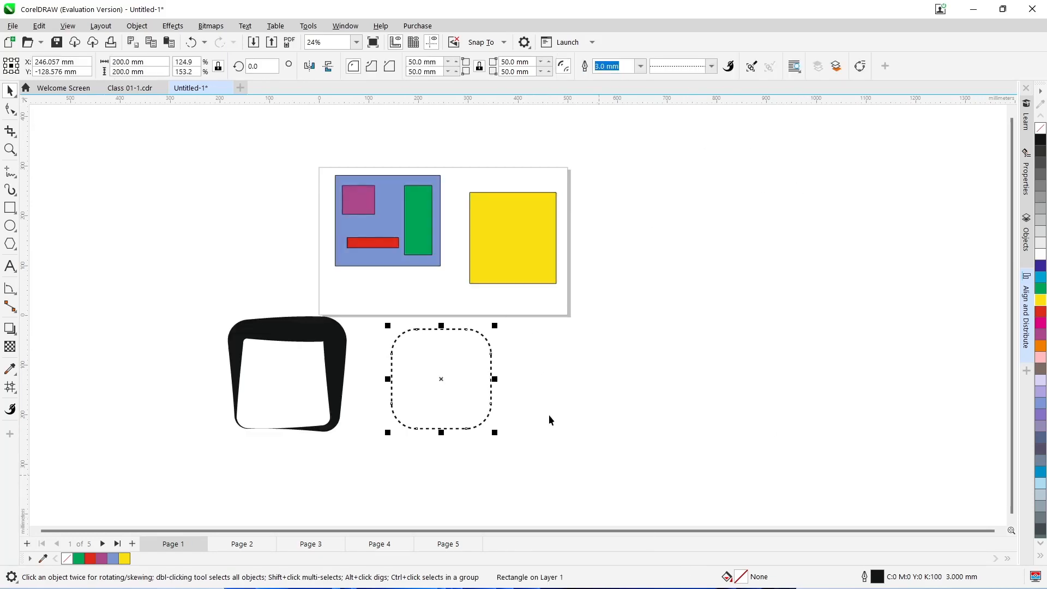
Step: Examine the text-wrap and stacking-order options available for the dashed rounded square
left_click(794, 71)
left_click(760, 158)
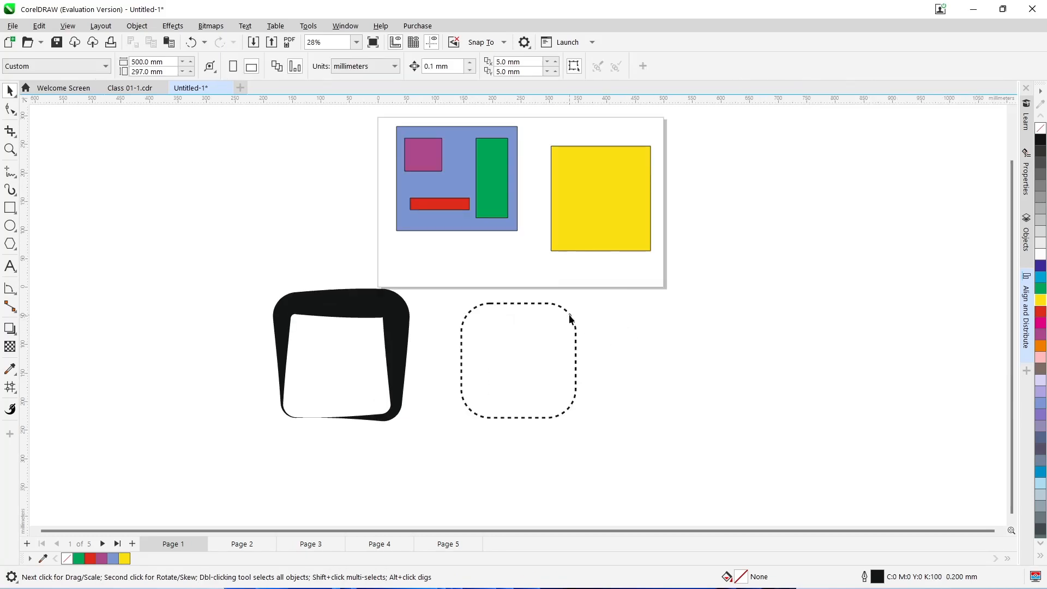
left_click(570, 319)
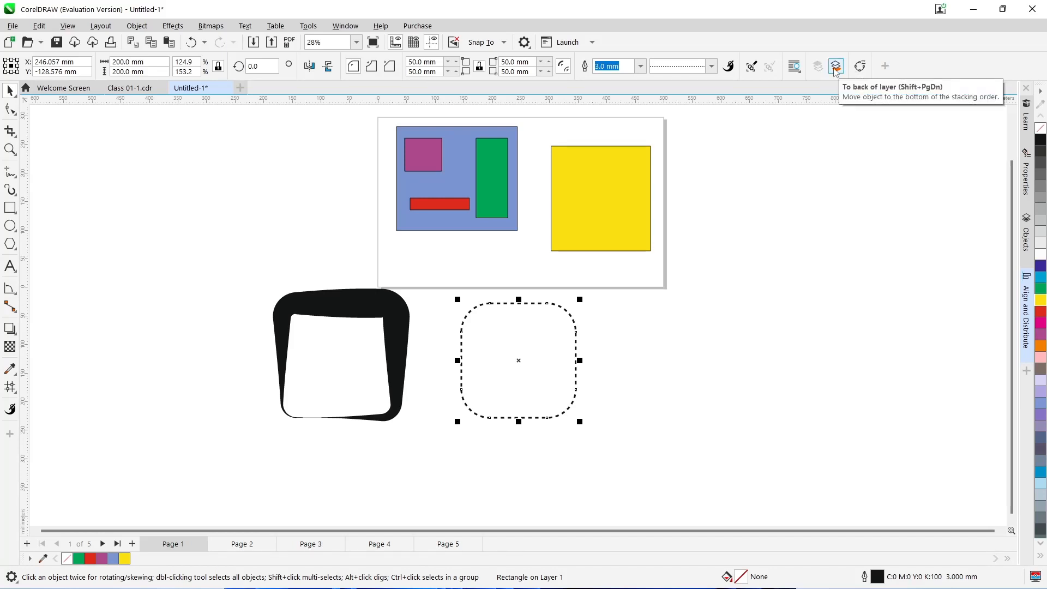
scroll(621, 289, "up", 1)
scroll(749, 393, "down", 1)
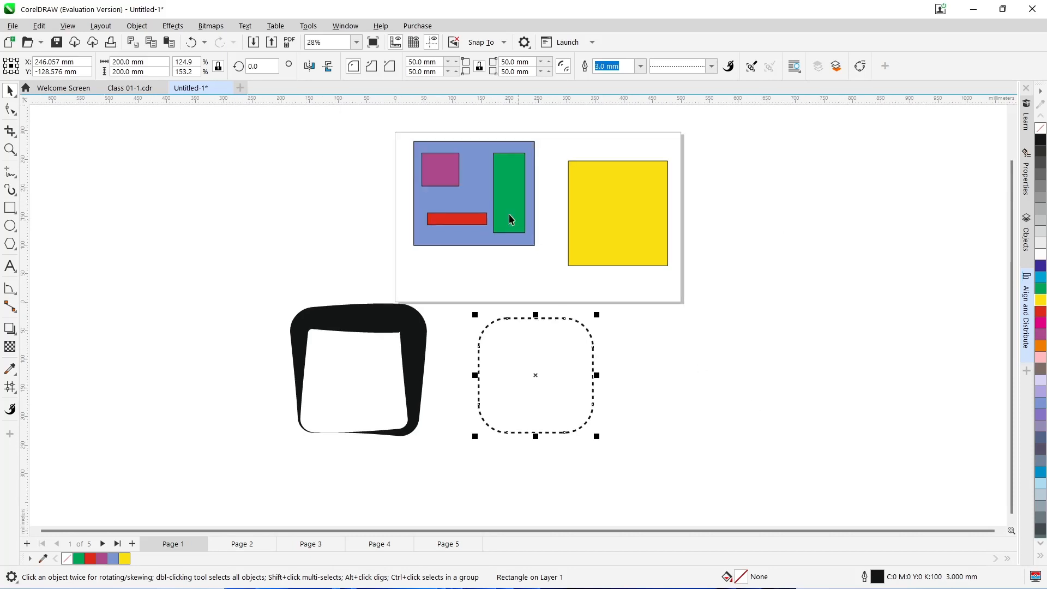
Step: Group the purple and green rectangles on the blue rectangle, and clear the selection
scroll(510, 219, "up", 3)
scroll(451, 152, "down", 1)
scroll(429, 306, "up", 2)
key("Escape")
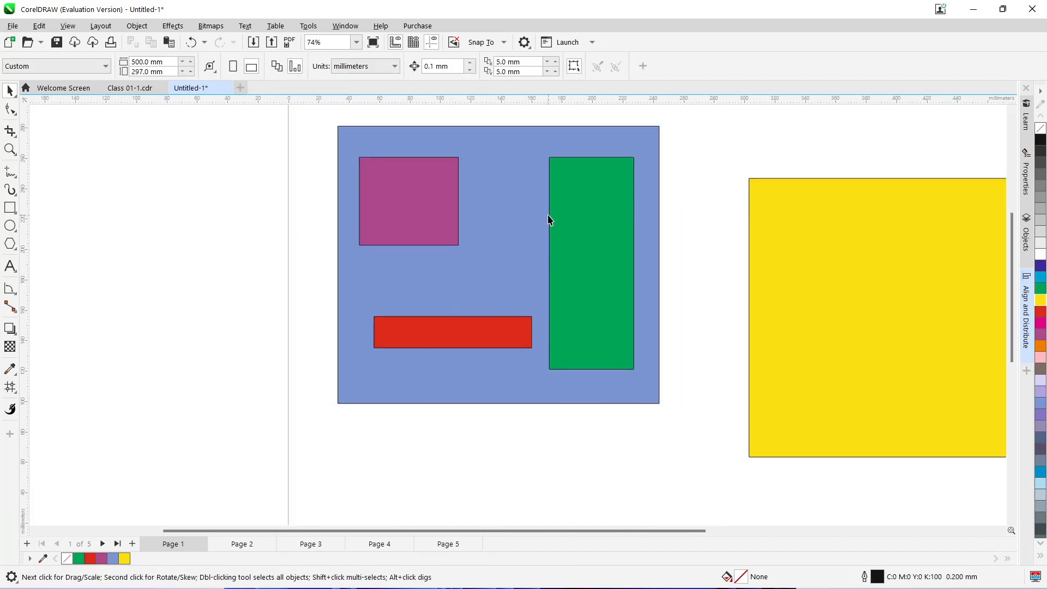
left_click(512, 155)
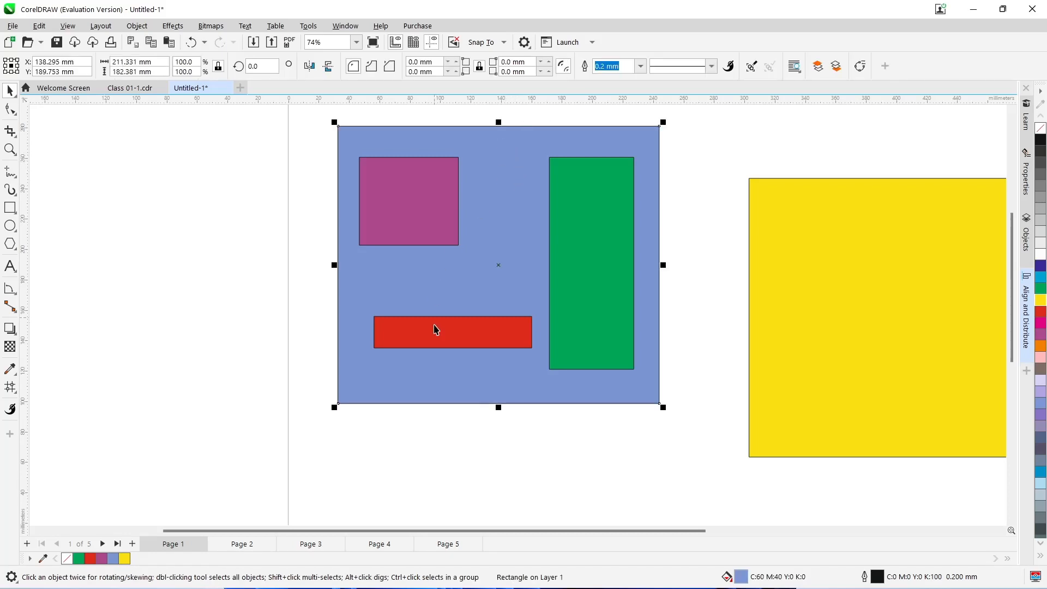
left_click(411, 201)
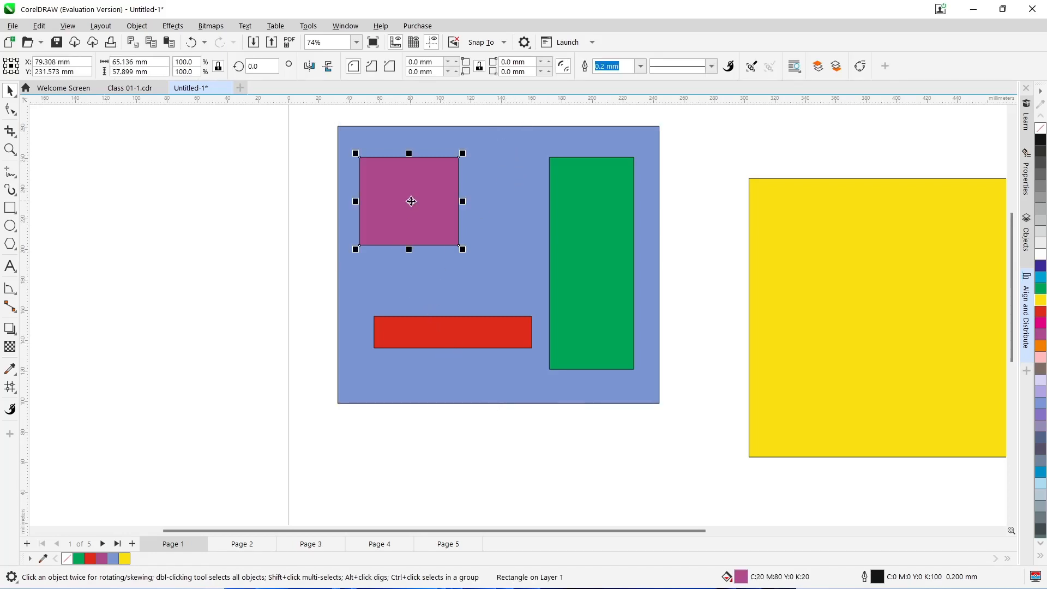
left_click(566, 183, "shift")
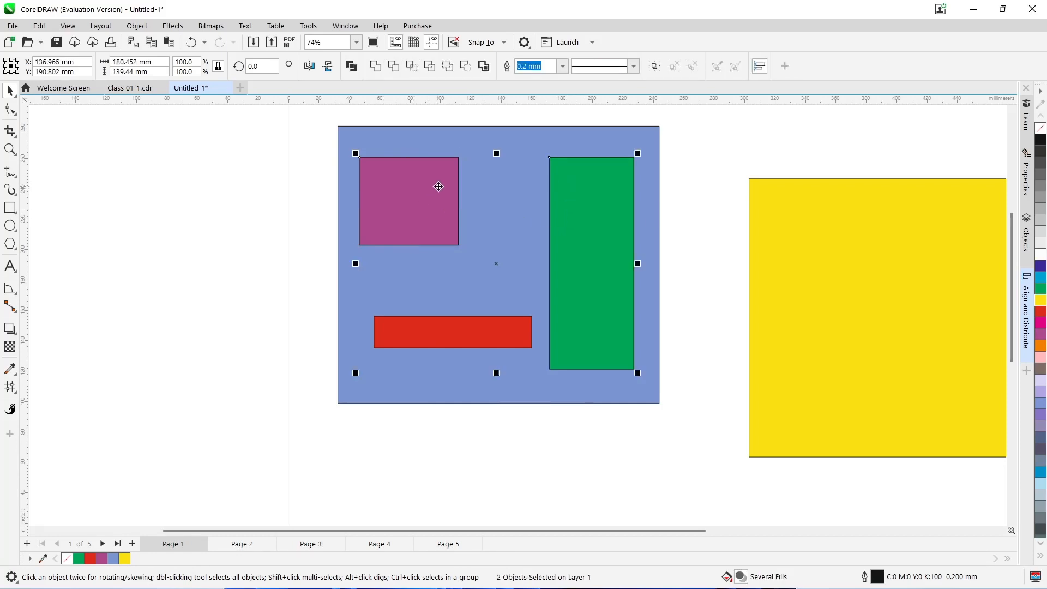
left_click(654, 66)
left_click(709, 203)
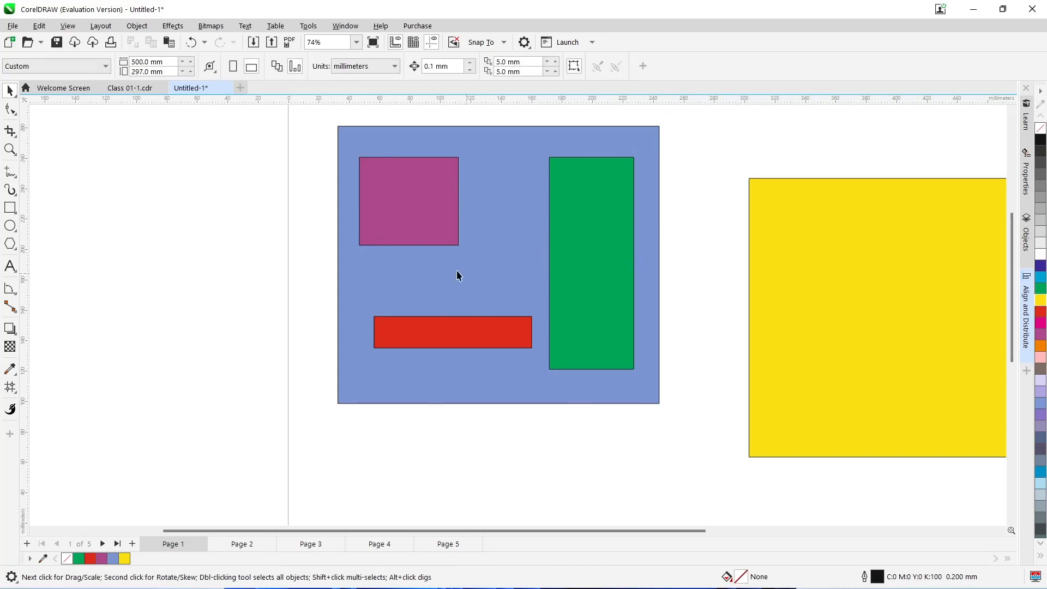
Step: Bring the large blue rectangle to the front of the layer and send it to the back of the layer
left_click(480, 134)
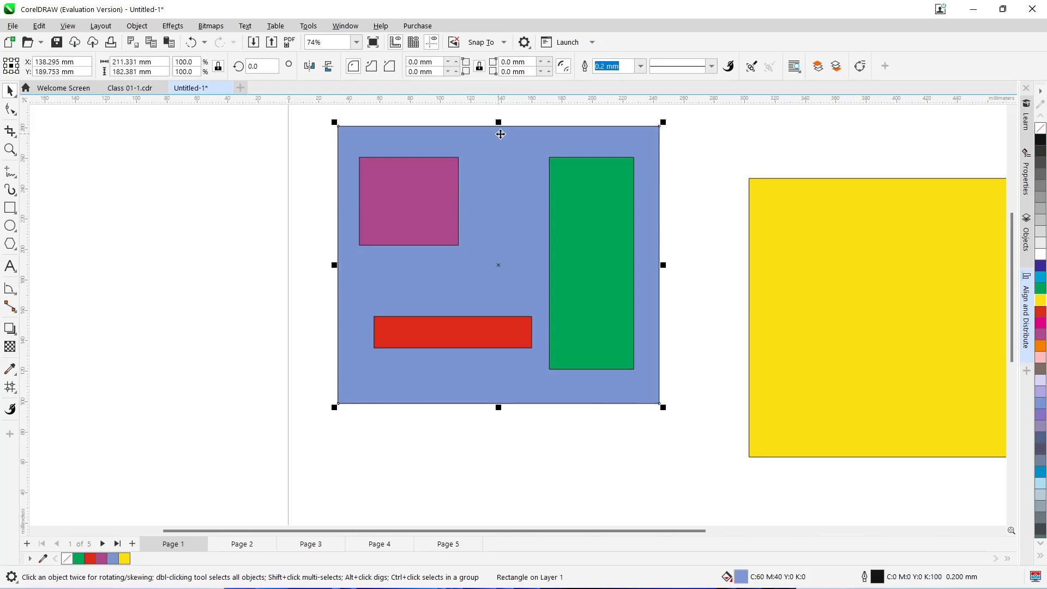
left_click(443, 177)
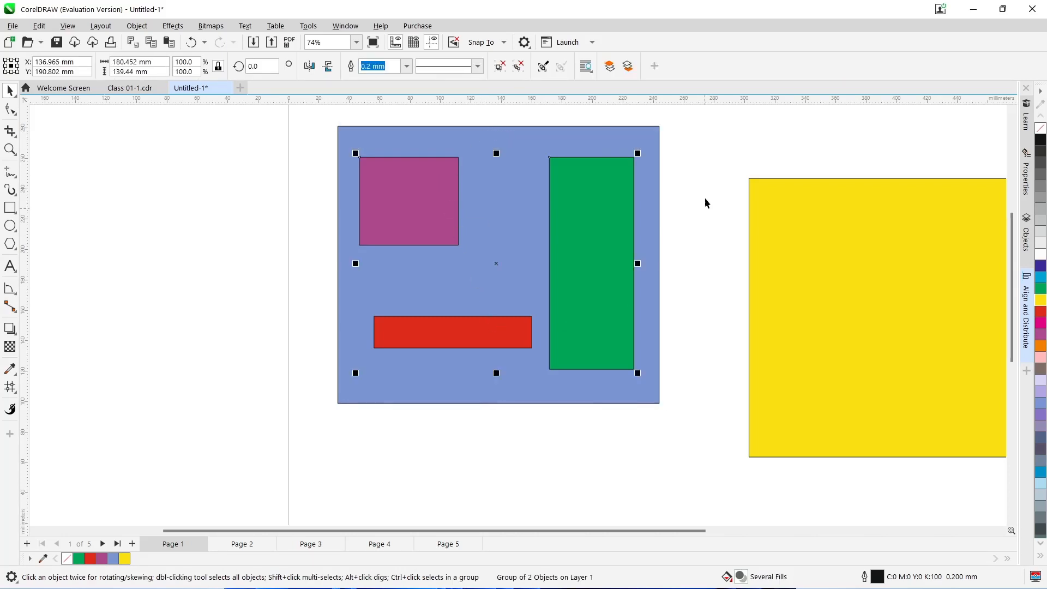
left_click(495, 134)
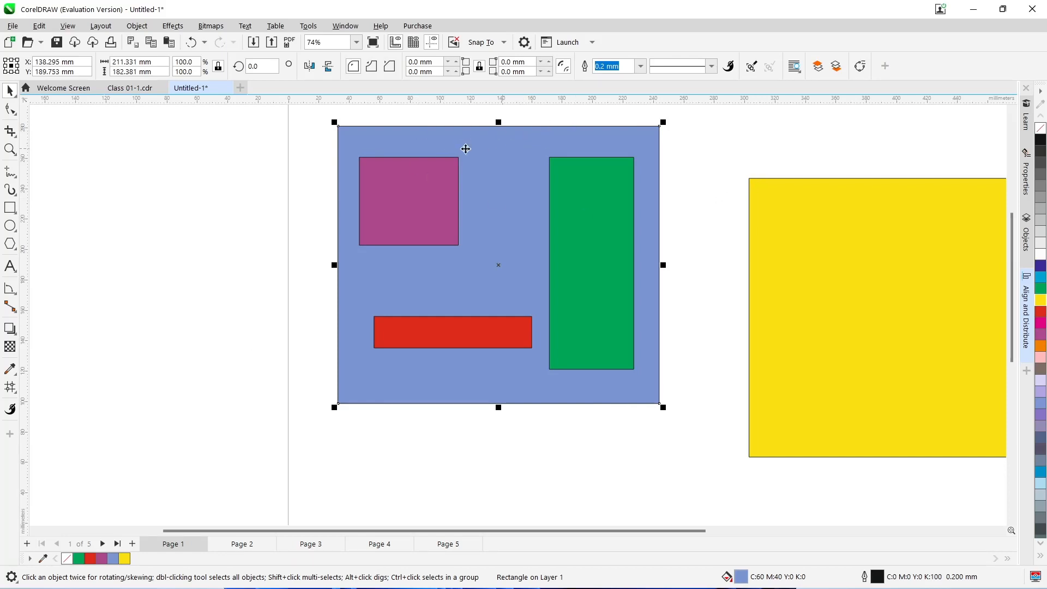
left_click(819, 66)
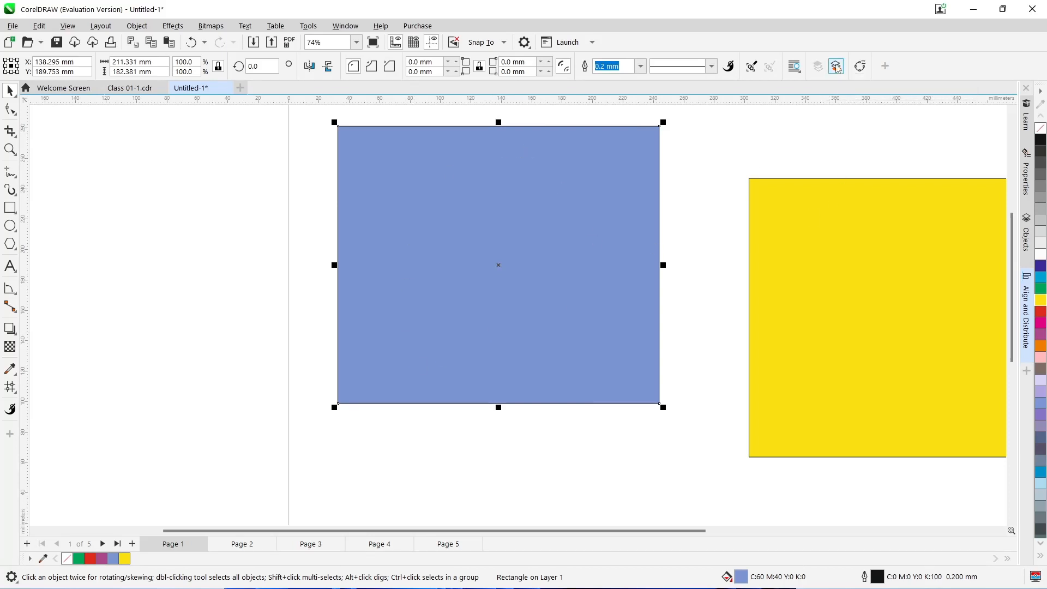
left_click(837, 66)
Step: Send the purple and green group to the back of the layer, bring it to the front again and clear the selection
left_click(447, 204)
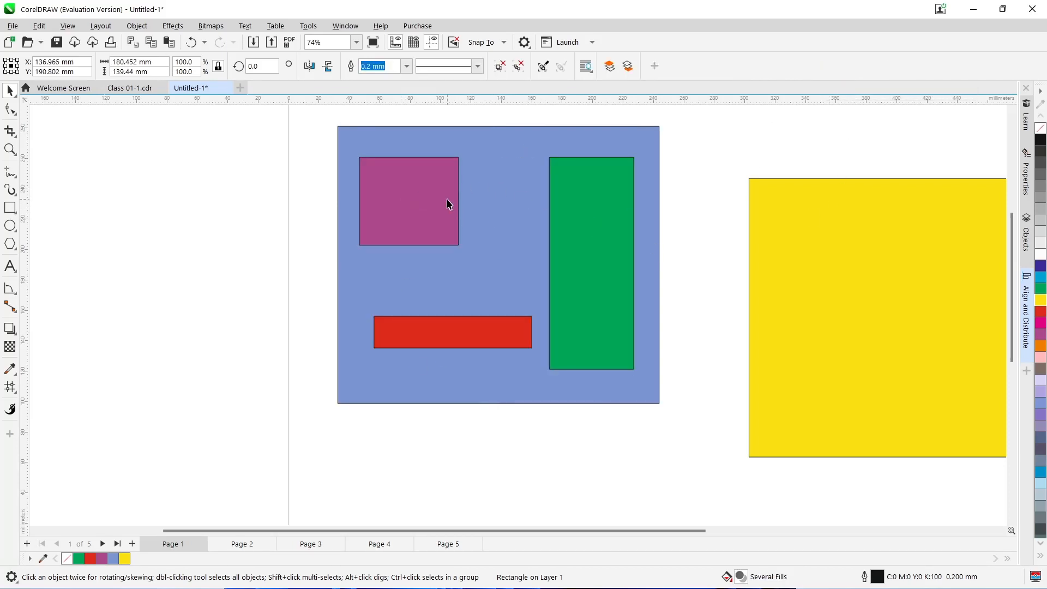
left_click(628, 68)
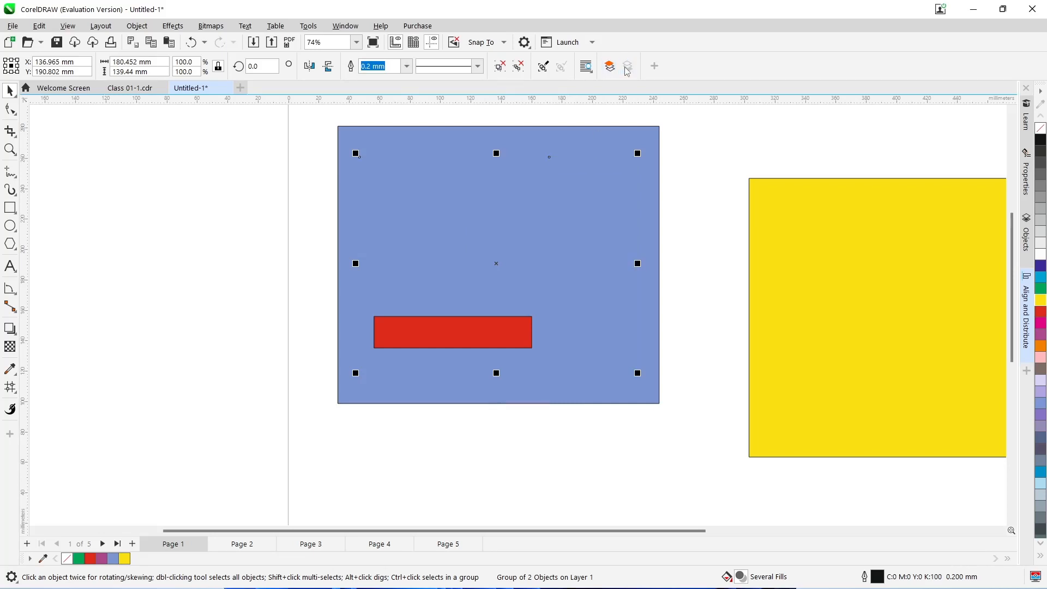
left_click(610, 66)
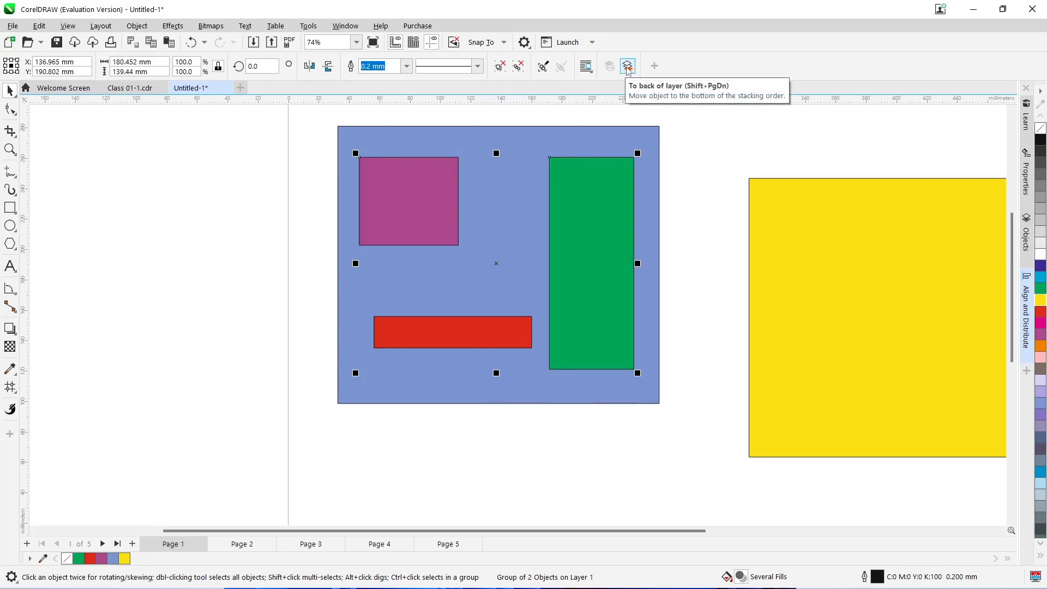
left_click(703, 276)
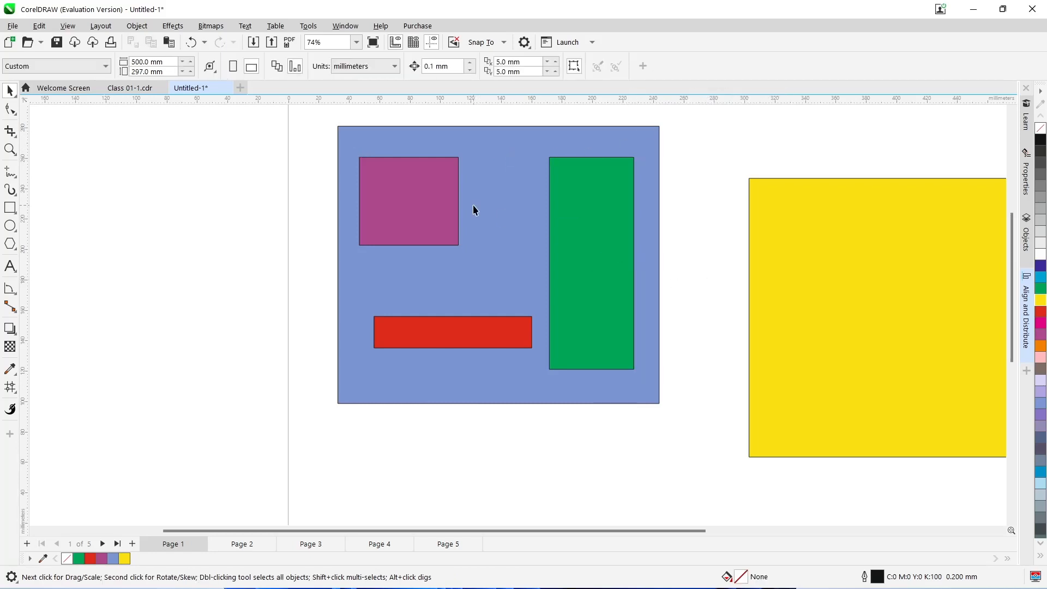
Step: Draw a rectangle about 54 × 101 mm along the yellow rectangle's left side and fill it dark blue
scroll(473, 205, "down", 3)
left_click(711, 195)
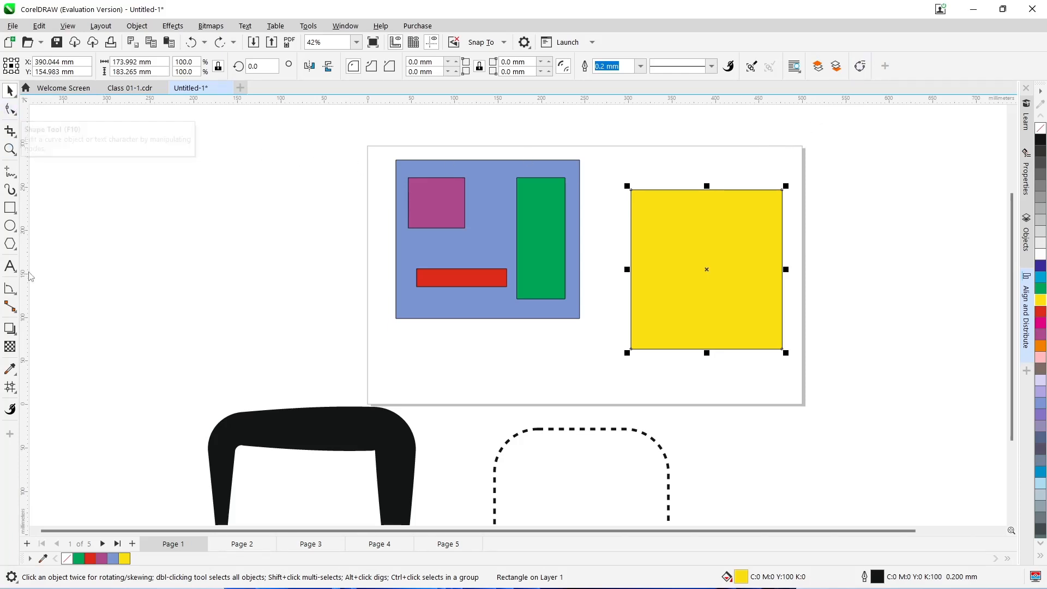
scroll(621, 208, "up", 2)
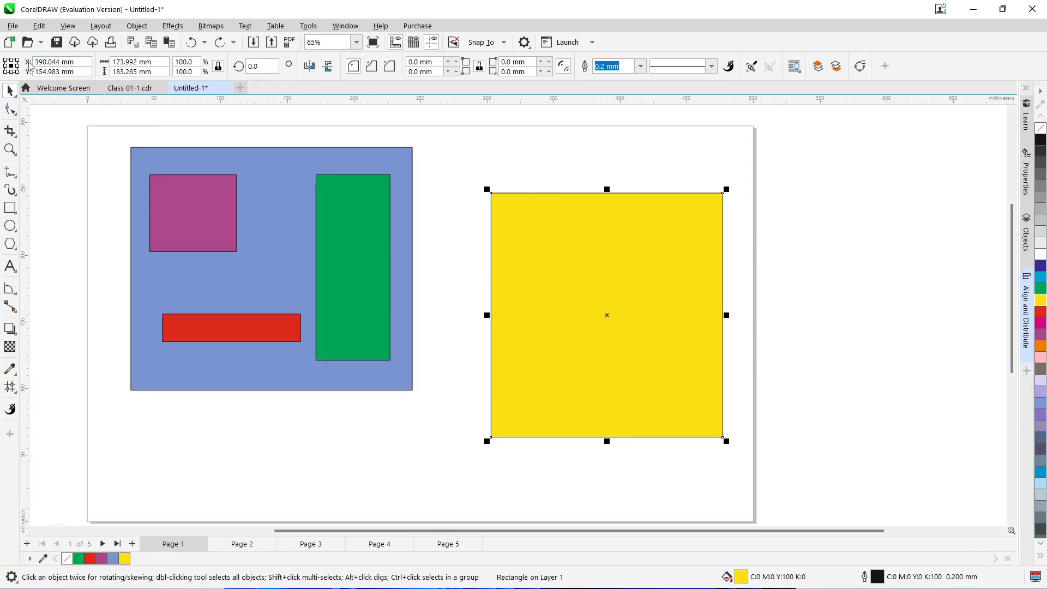
scroll(573, 268, "down", 1)
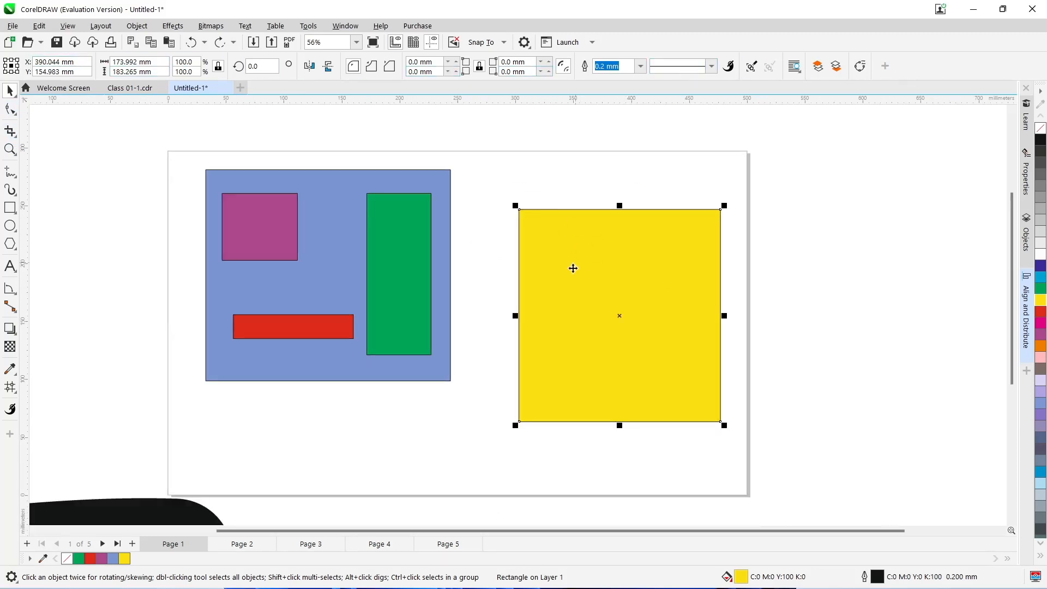
left_click(9, 207)
left_click_drag(530, 246, 594, 364)
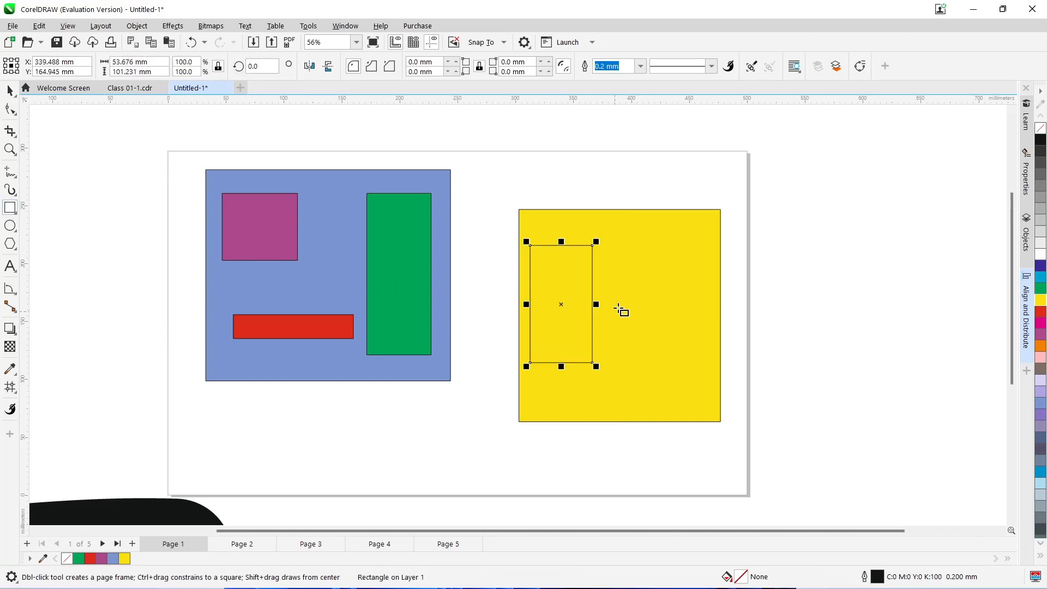
left_click(1041, 267)
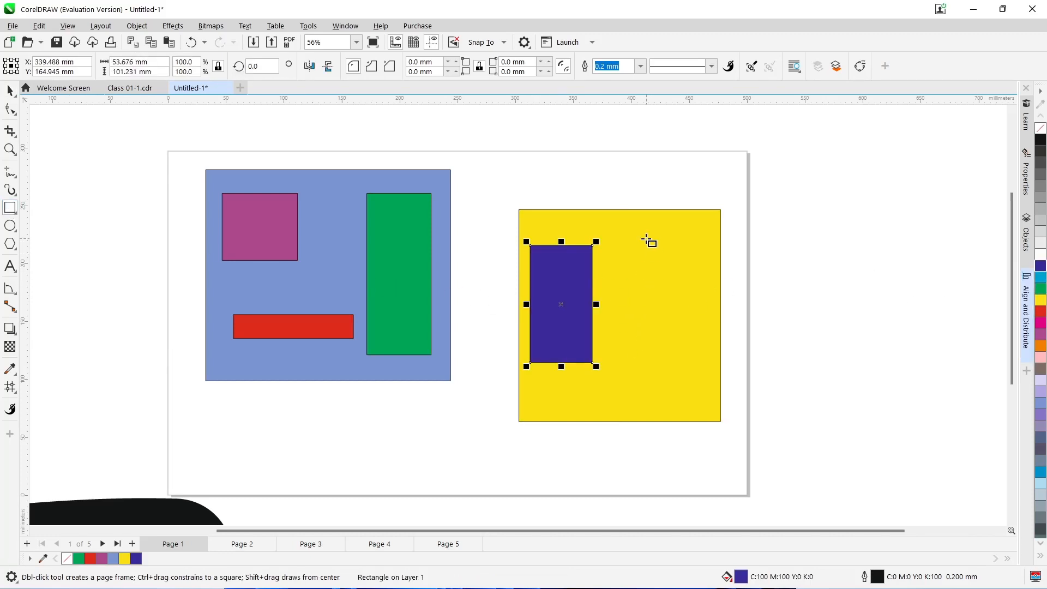
Step: Add a magenta rectangle about 55 × 26 mm at the yellow rectangle's upper right and a greyish-purple one about 84 × 65 mm at its lower right
left_click_drag(636, 227, 700, 258)
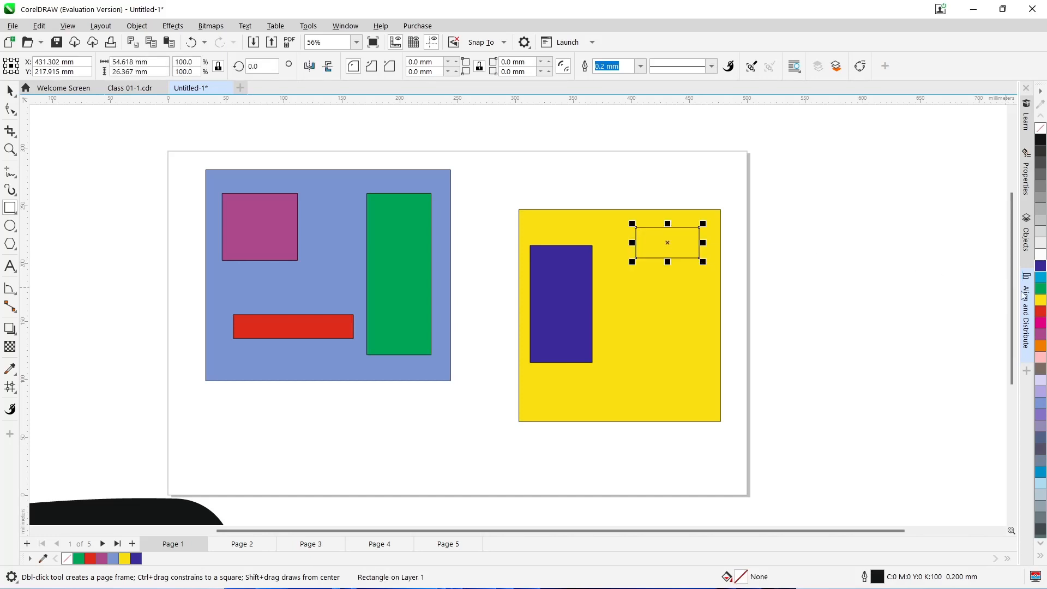
left_click(1042, 322)
left_click_drag(609, 327, 707, 403)
left_click(1041, 426)
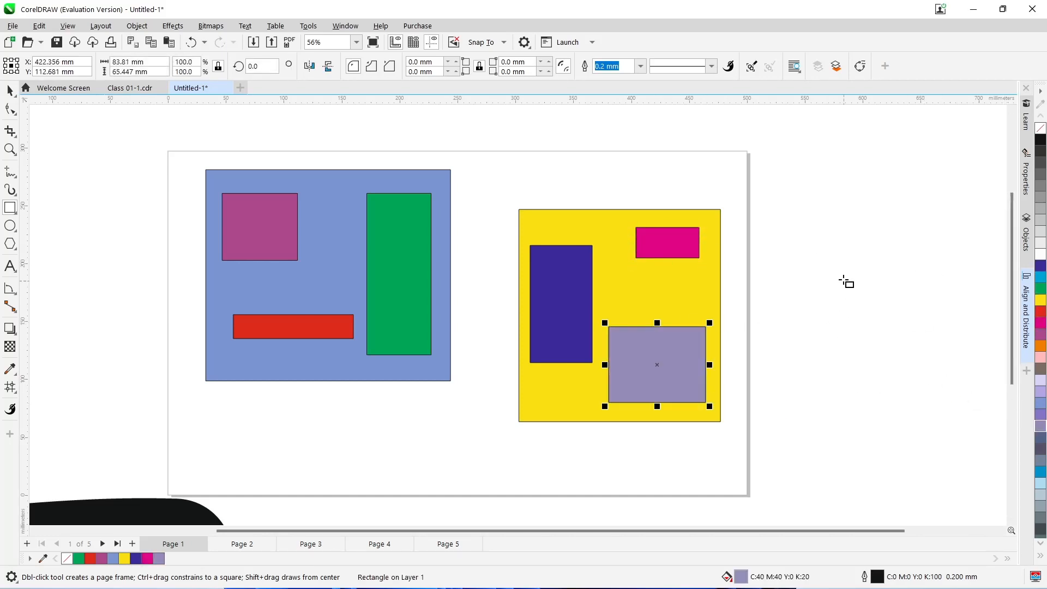
Step: Select the yellow rectangle with its three inner rectangles, then select the parts individually to check that they are separate objects
left_click(10, 91)
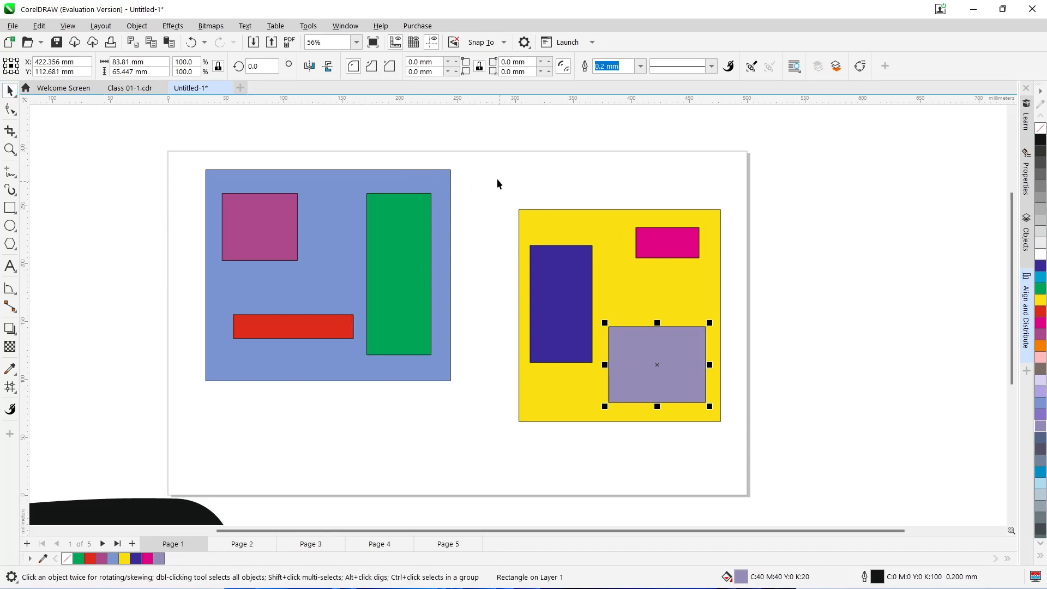
left_click_drag(497, 184, 754, 447)
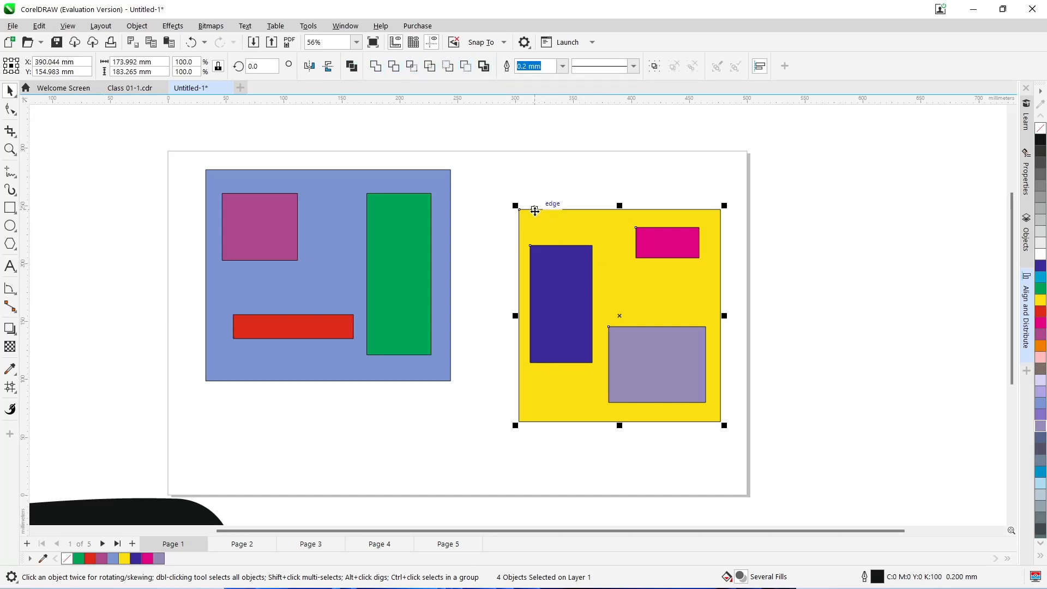
left_click(826, 257)
left_click(578, 269)
left_click(658, 247)
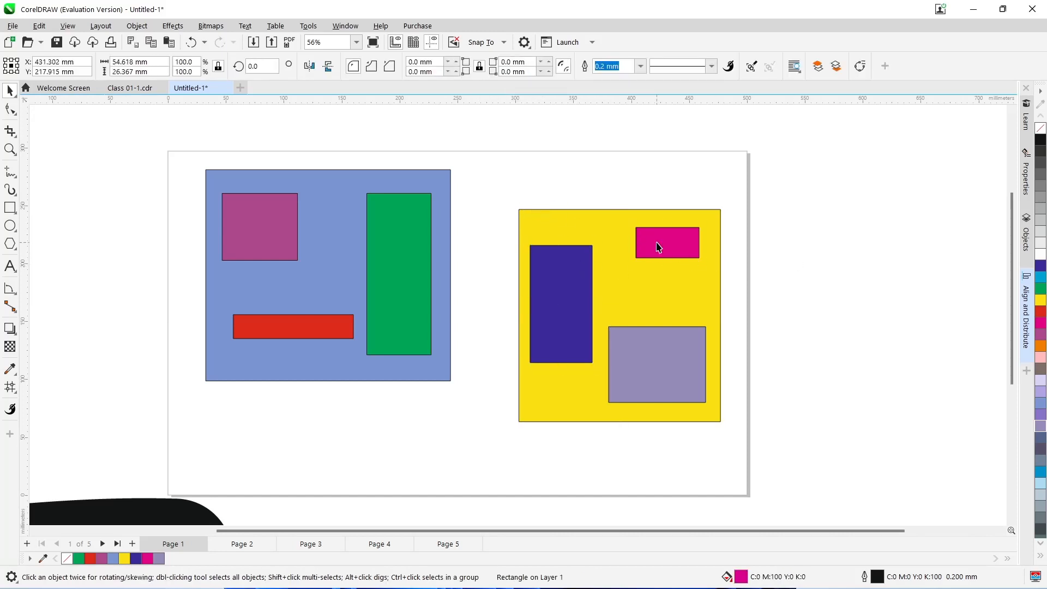
left_click(665, 322)
Step: Combine the yellow rectangle and its three inner rectangles into one curve, then undo the combination and clear the selection
left_click_drag(499, 192, 783, 446)
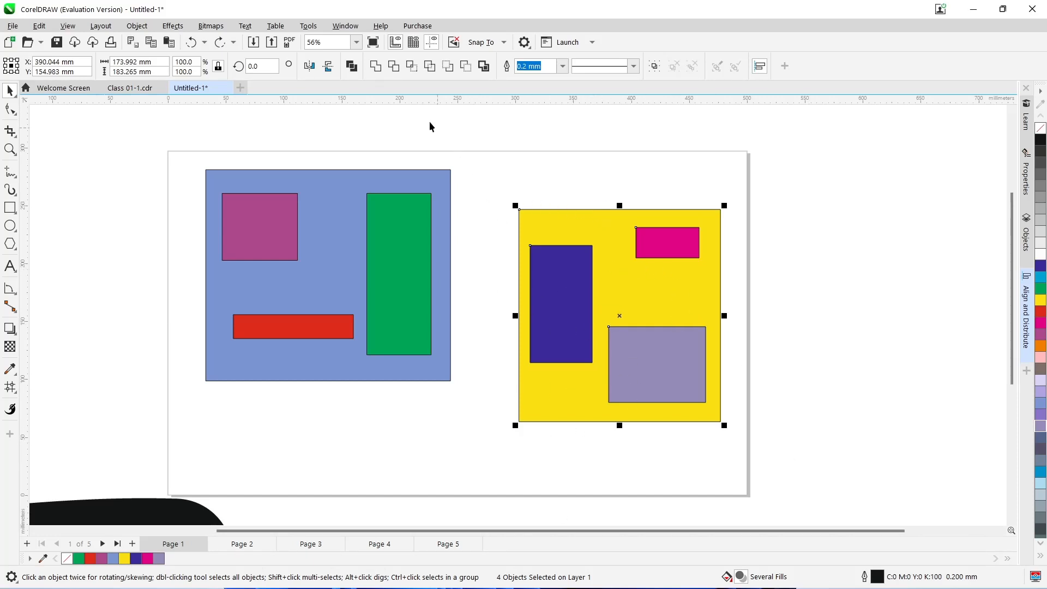
left_click(351, 66)
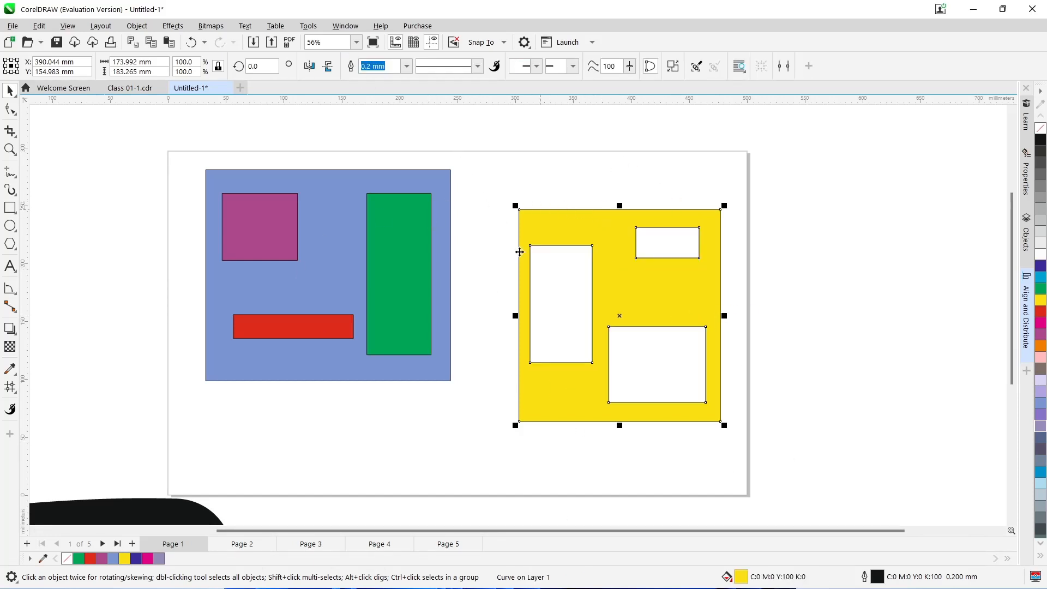
left_click(751, 314)
left_click(695, 285)
key("ctrl+z")
key("Escape")
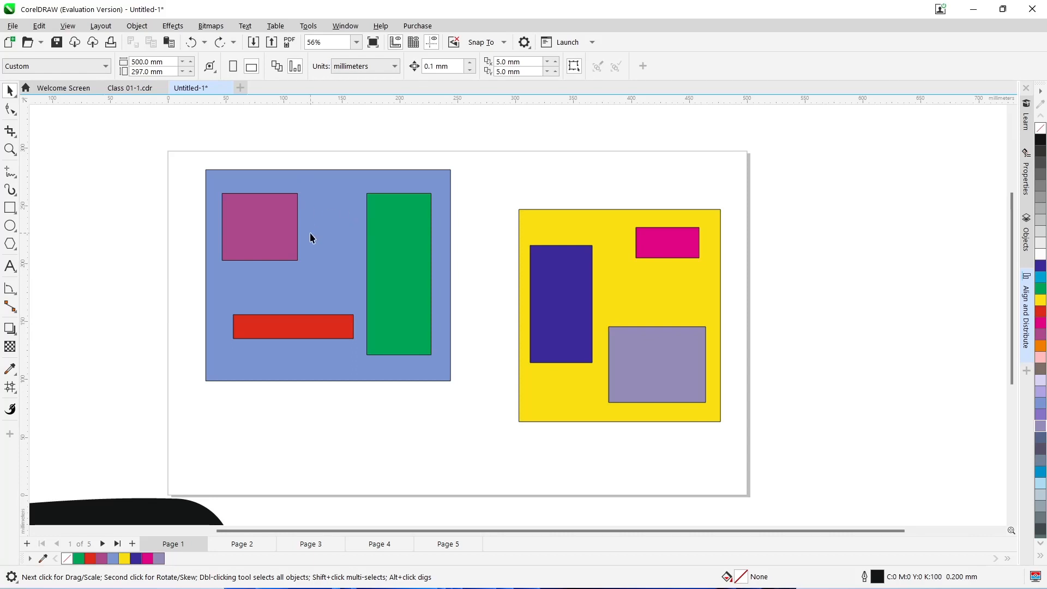
Step: Check how the blue rectangle, the purple and green group and the red bar select one by one and all together
left_click(224, 376)
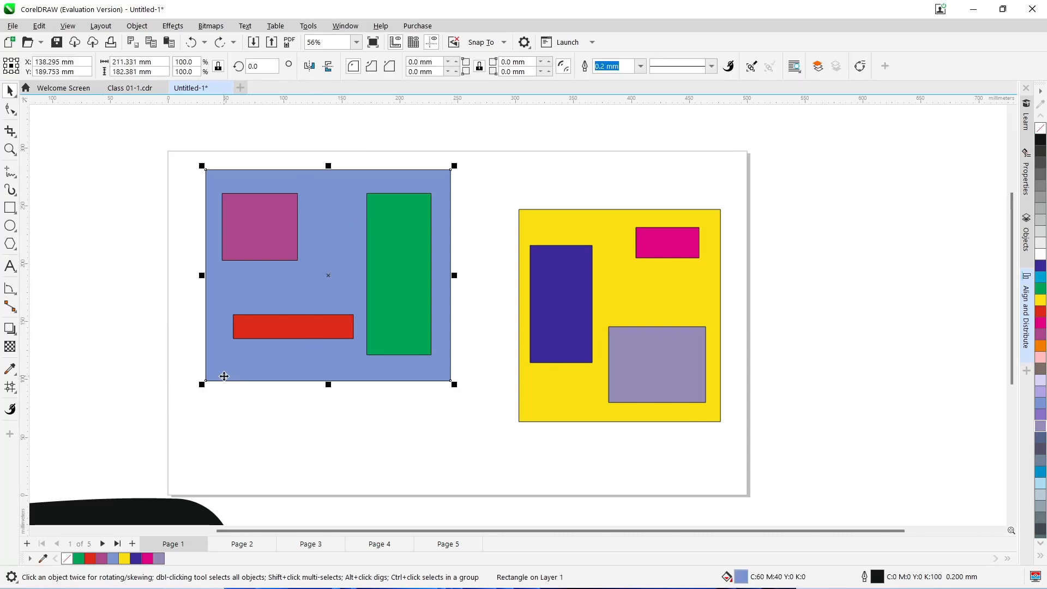
left_click(281, 214)
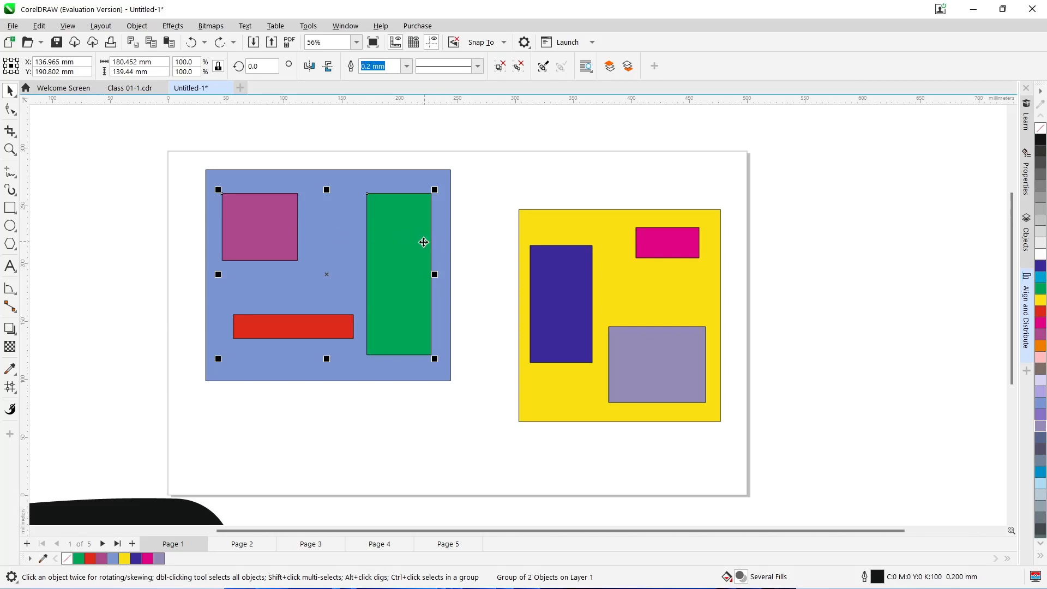
left_click(315, 327)
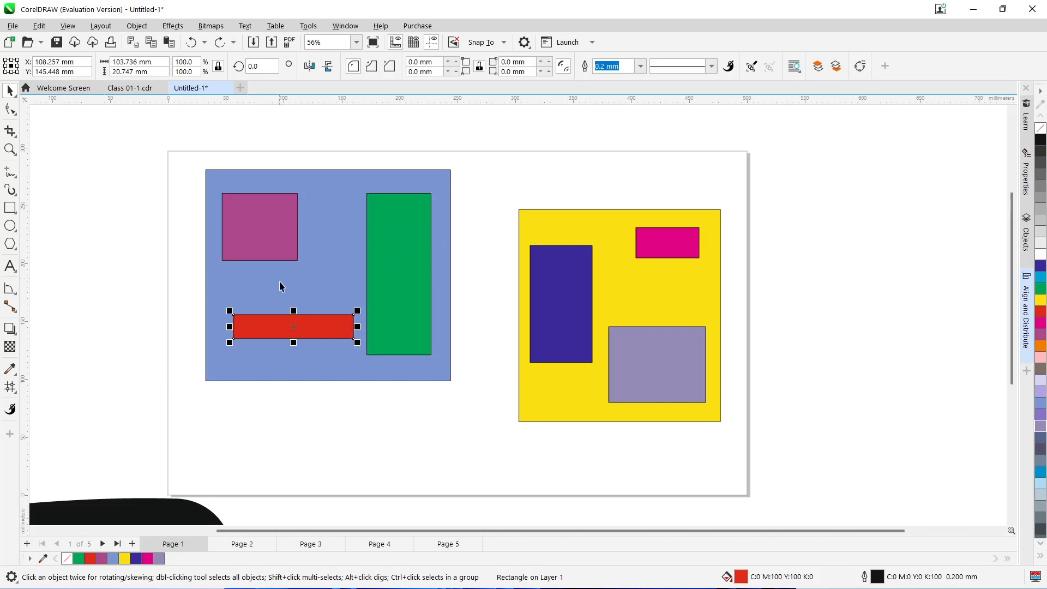
left_click(241, 367)
left_click(261, 240)
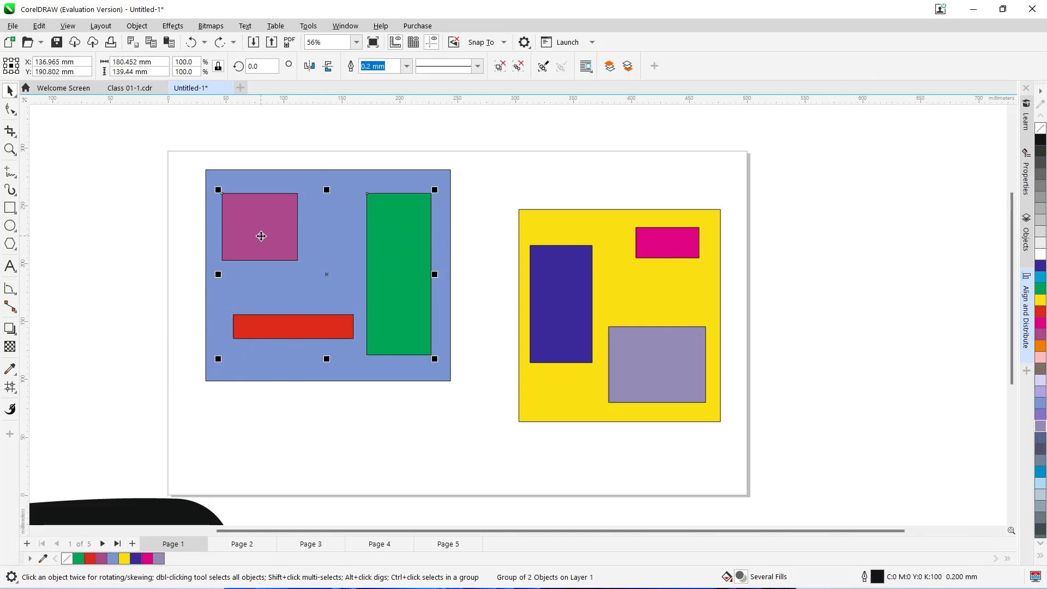
left_click(291, 331)
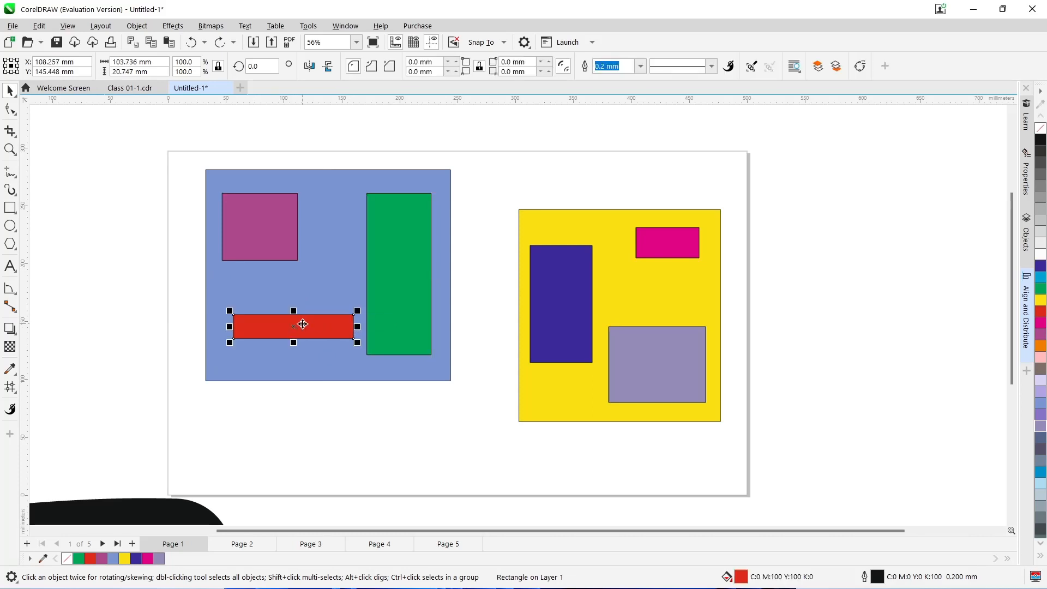
left_click(183, 142)
left_click_drag(473, 407, 480, 414)
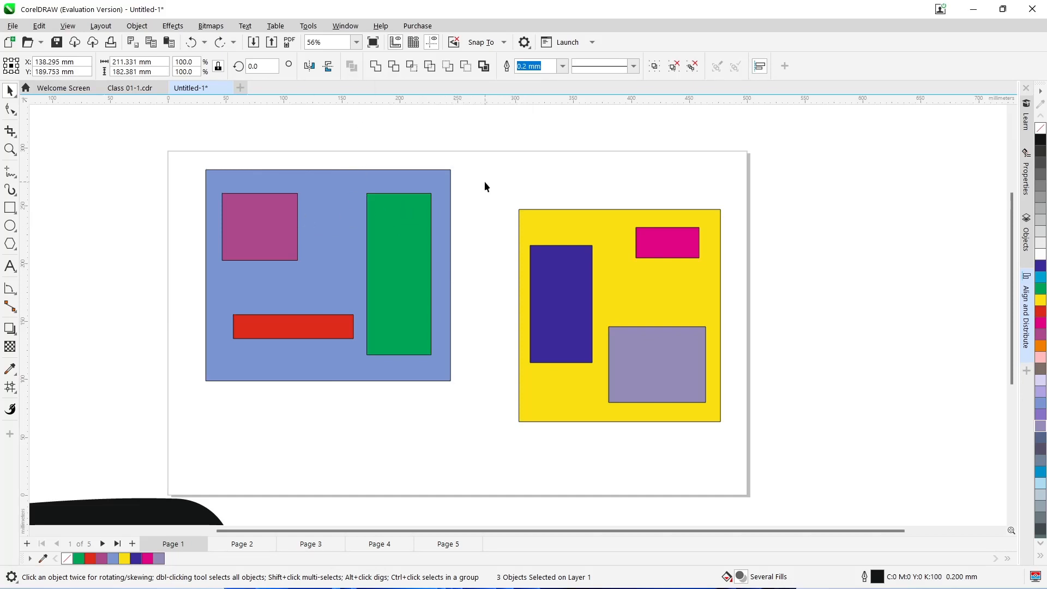
Step: Weld the yellow rectangle with its three inner rectangles, then undo the weld
left_click_drag(484, 181, 748, 462)
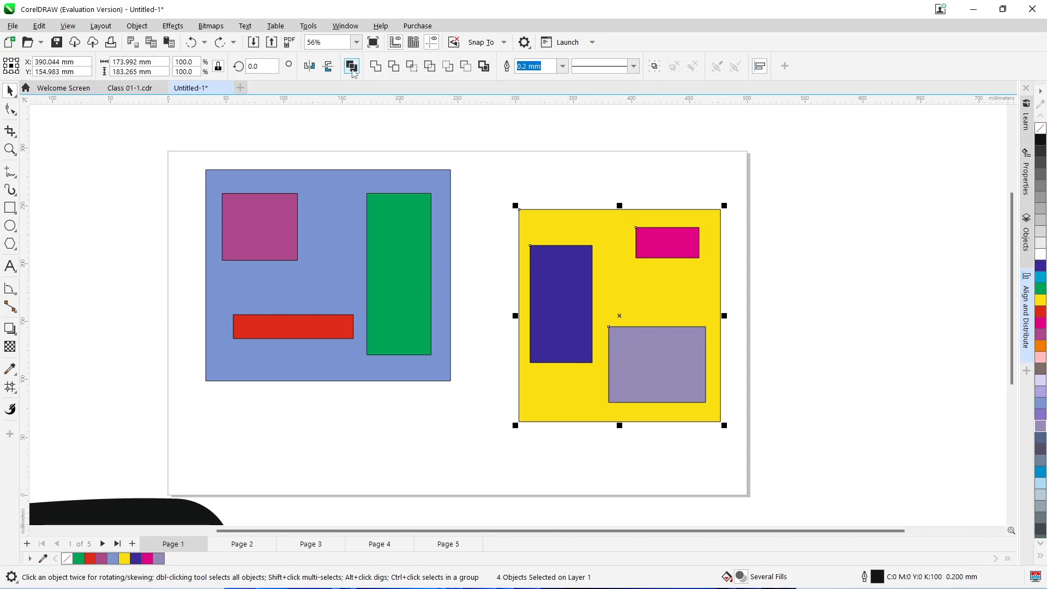
left_click(512, 168)
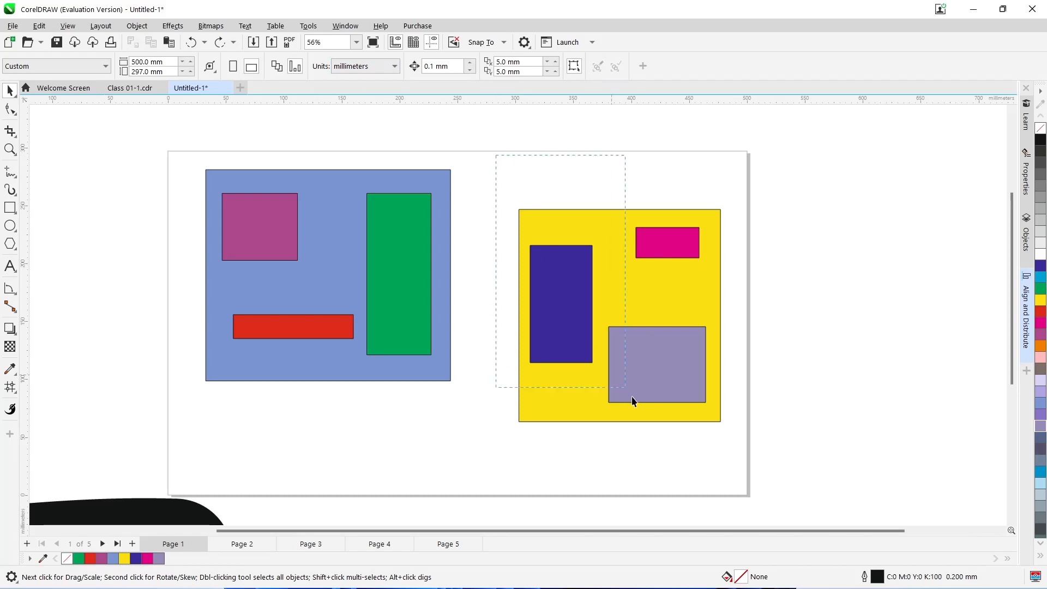
left_click_drag(631, 396, 765, 485)
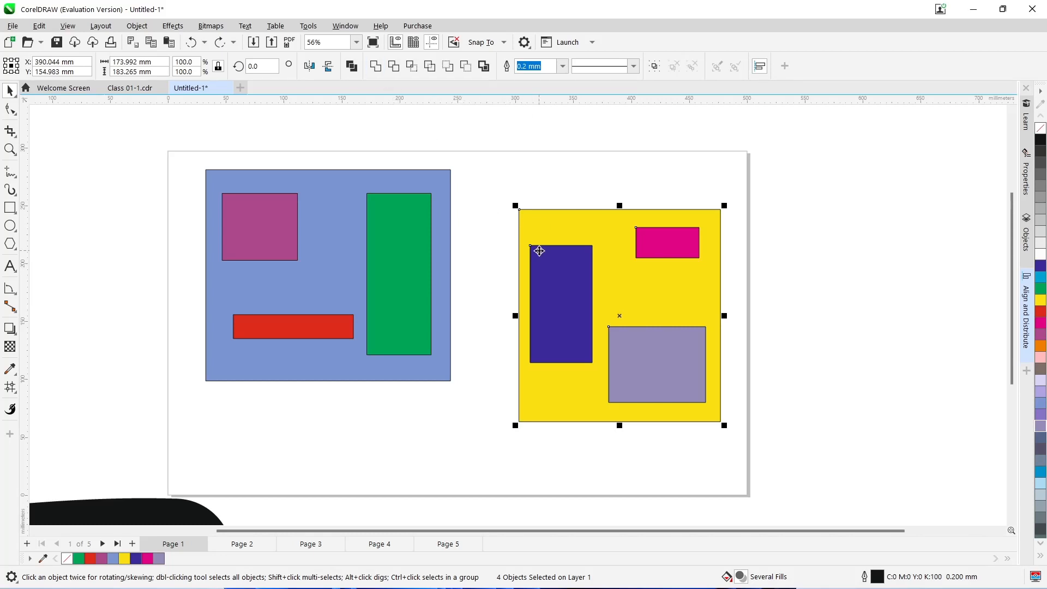
left_click(708, 356)
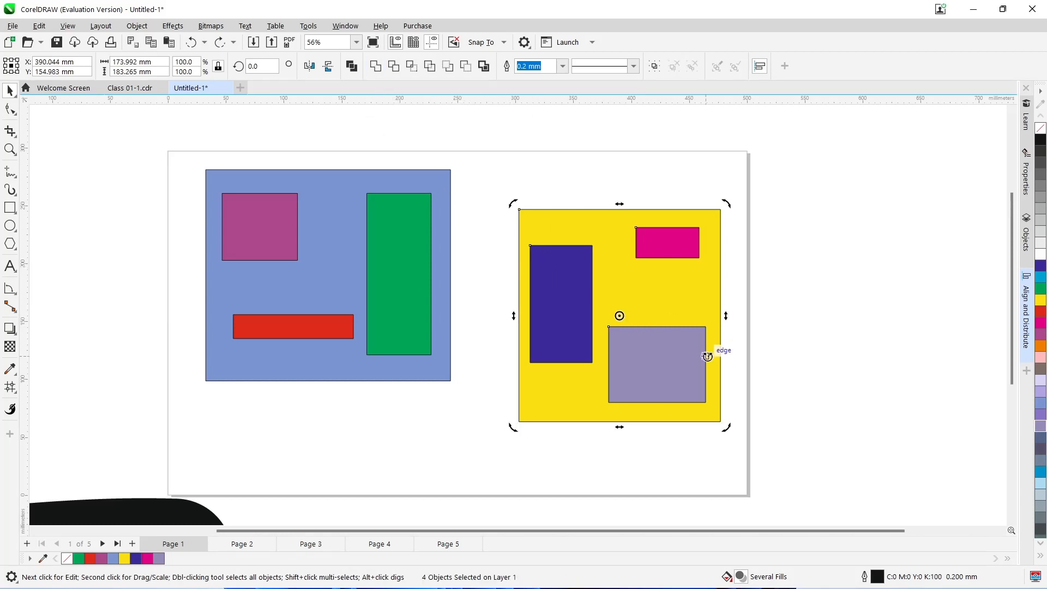
left_click(745, 349)
left_click_drag(484, 171, 745, 448)
left_click(378, 67)
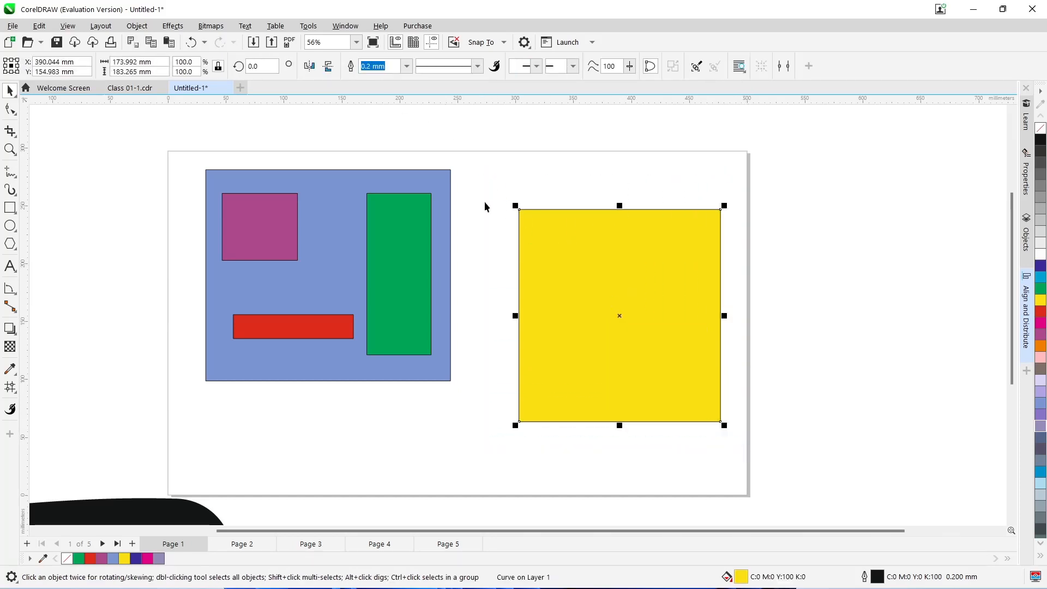
key("ctrl+z")
Step: Draw a rectangle about 159 × 150 mm overlapping the yellow rectangle's lower-right corner and fill it dark blue
scroll(441, 242, "down", 1)
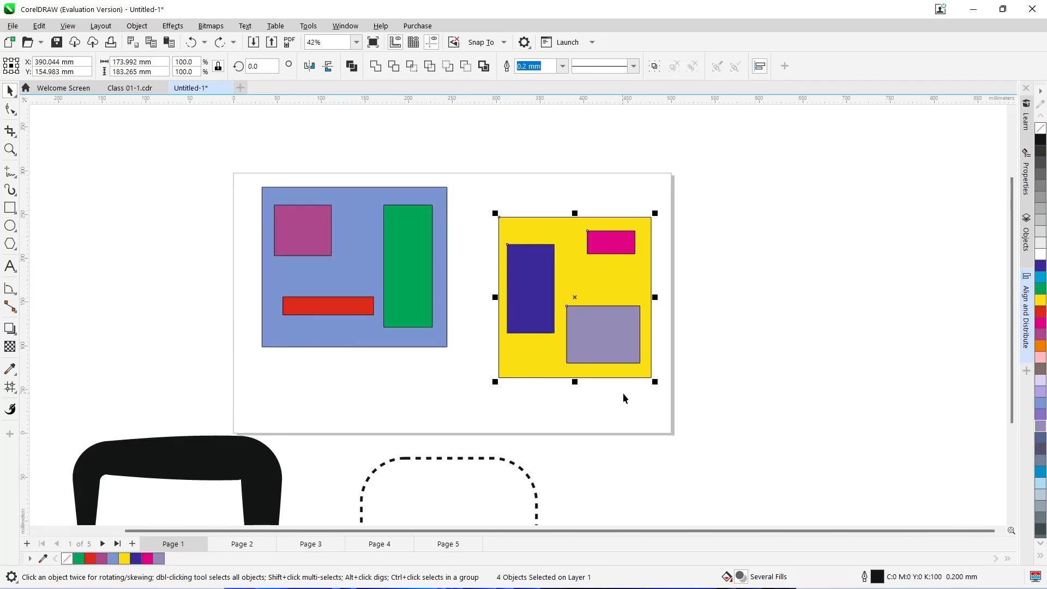
left_click(10, 207)
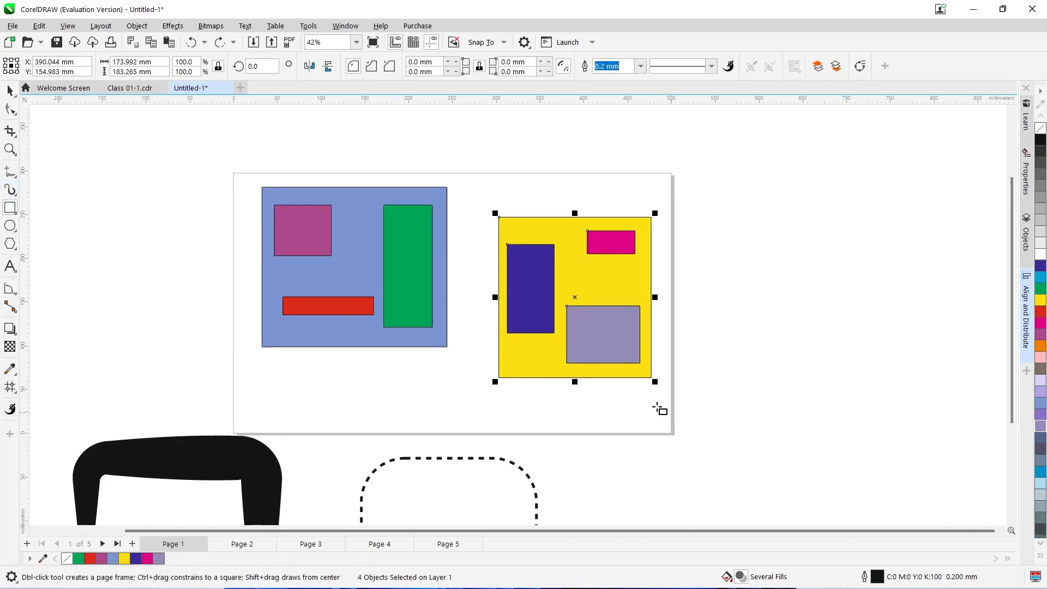
left_click_drag(607, 347, 746, 479)
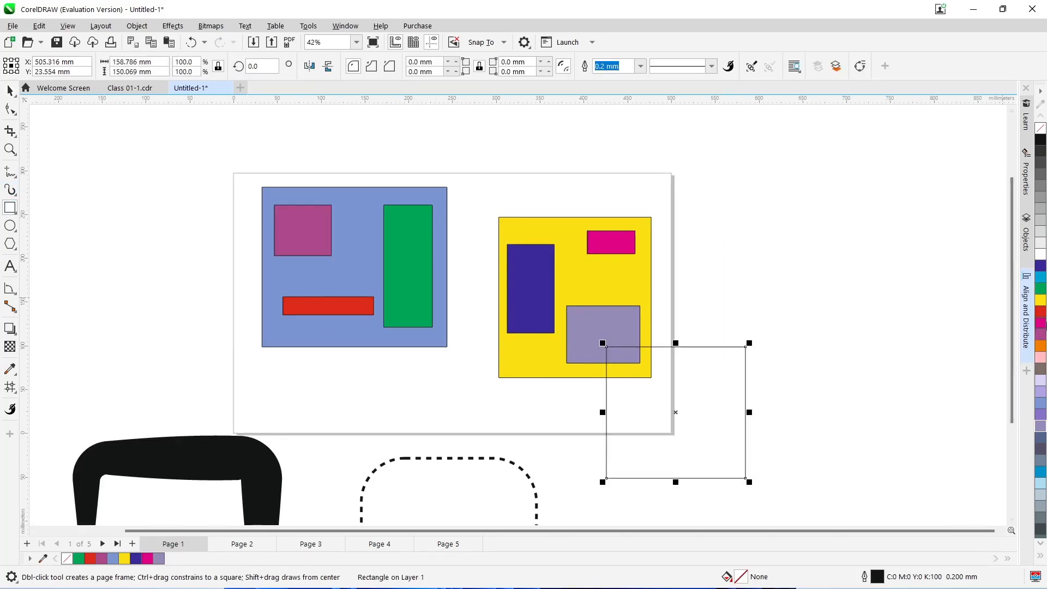
left_click(1040, 265)
left_click(860, 311)
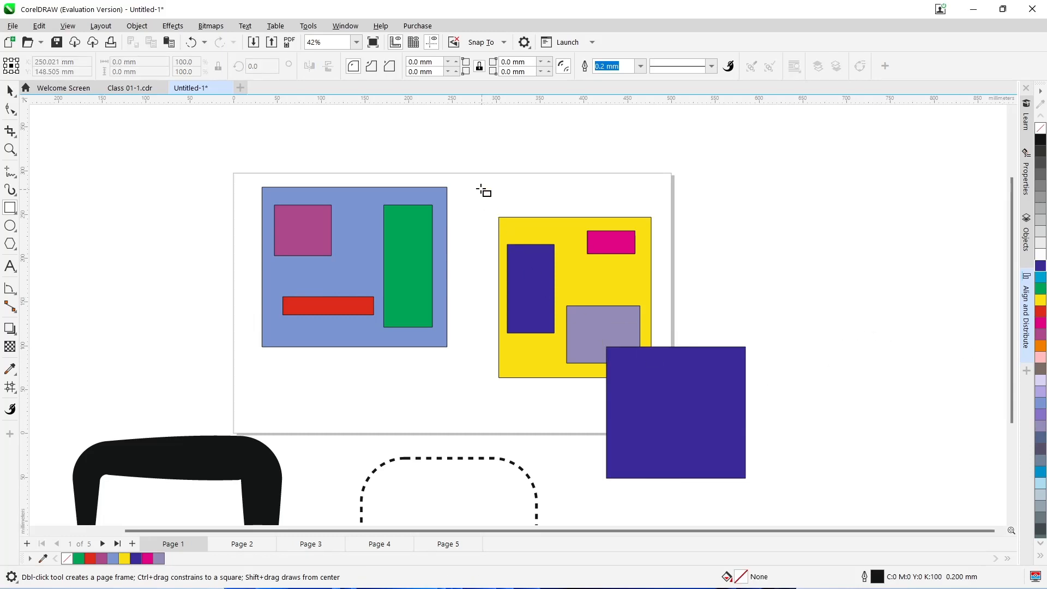
Step: Weld the yellow rectangle, its three inner rectangles and the large overlapping dark blue rectangle into one shape
key("space")
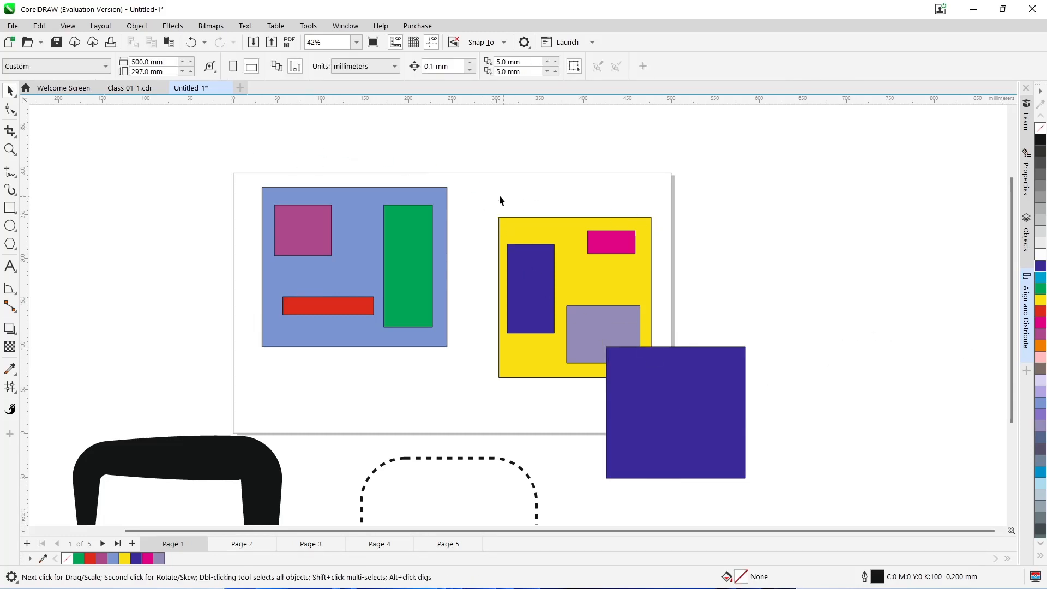
left_click_drag(482, 191, 791, 485)
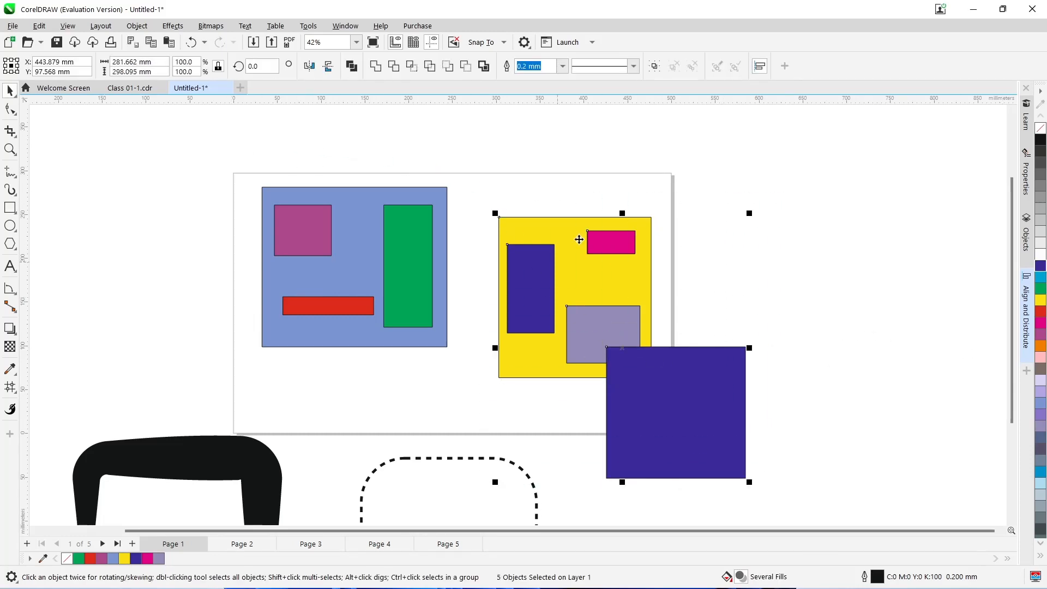
left_click(375, 66)
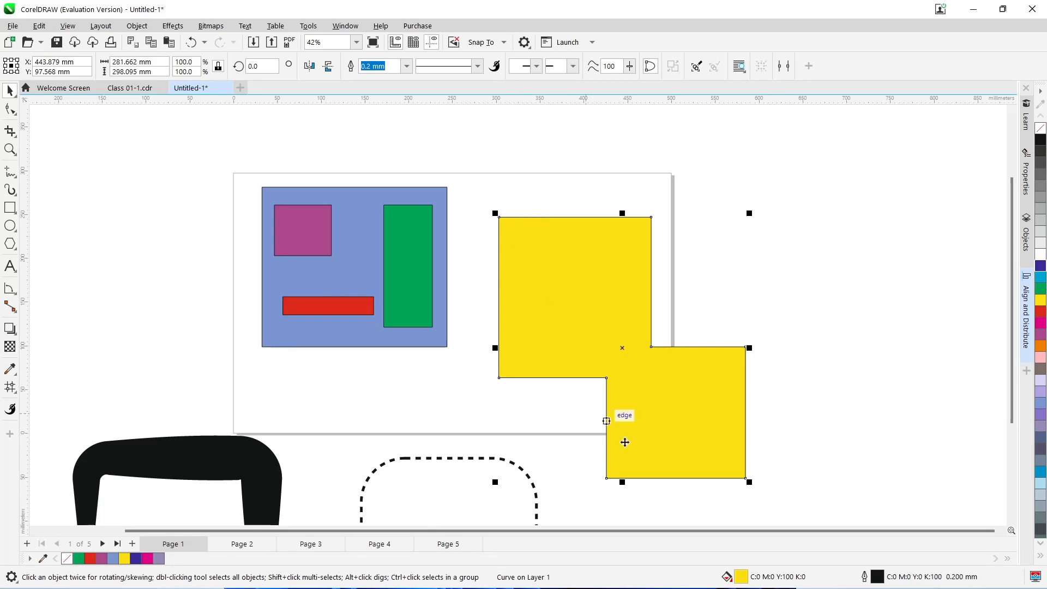
scroll(646, 374, "up", 1)
scroll(645, 374, "down", 2)
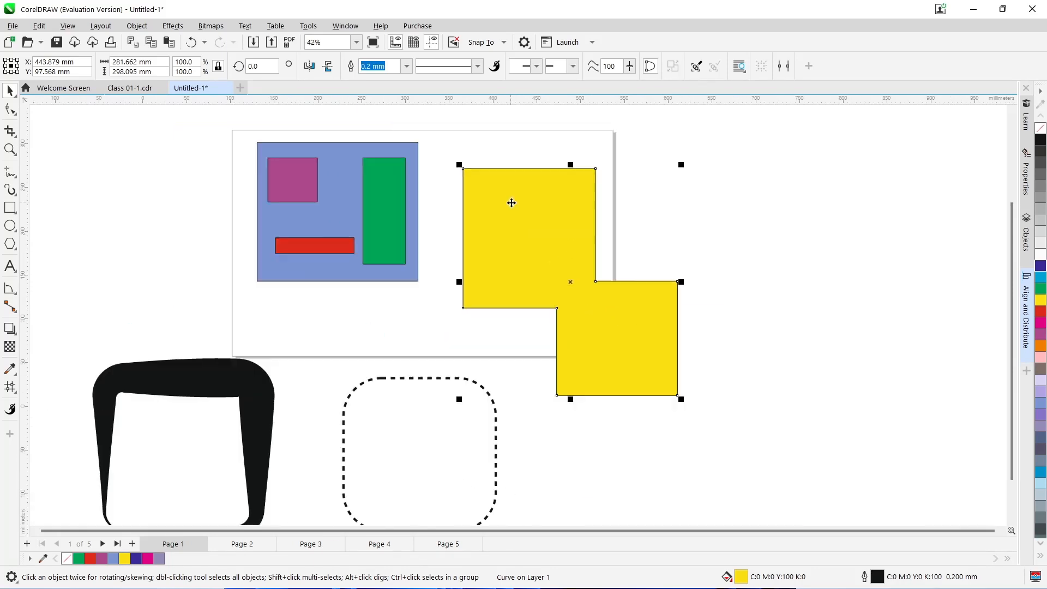
scroll(510, 204, "up", 2)
Step: Undo the weld, the dark blue fill and the drawing of the large overlapping rectangle
key("ctrl+z")
key("ctrl+z")
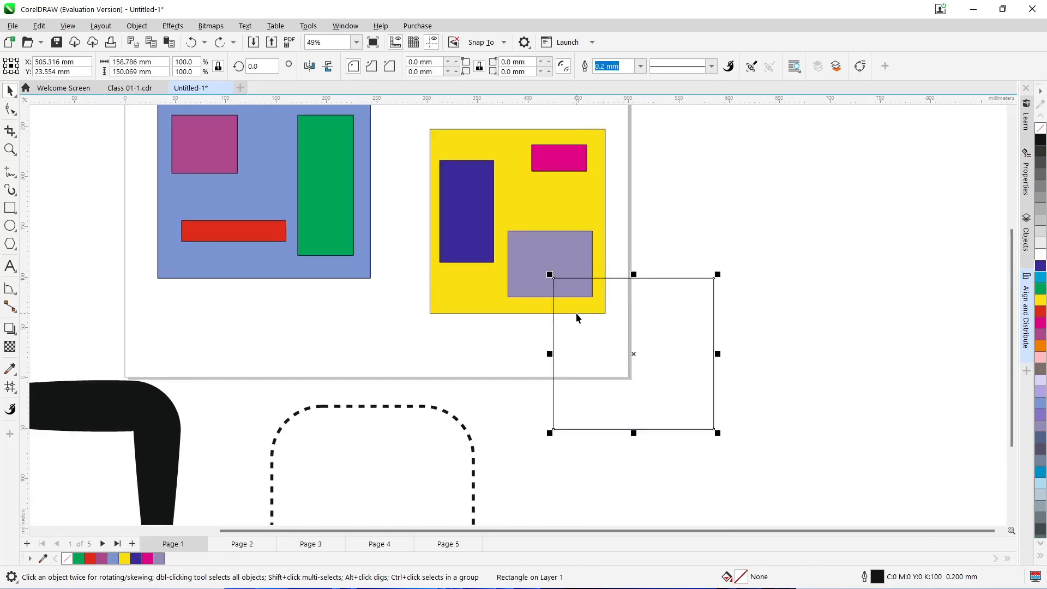
key("ctrl+z")
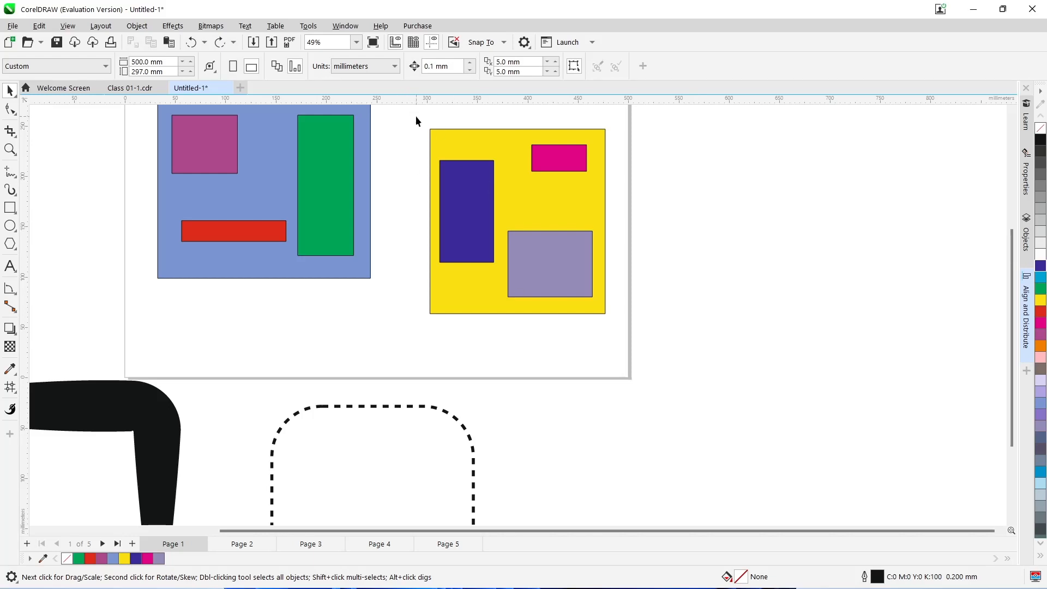
Step: Trim the yellow rectangle with its three inner rectangles, then move the magenta, dark blue and greyish-purple rectangles outside it
left_click_drag(416, 115, 657, 331)
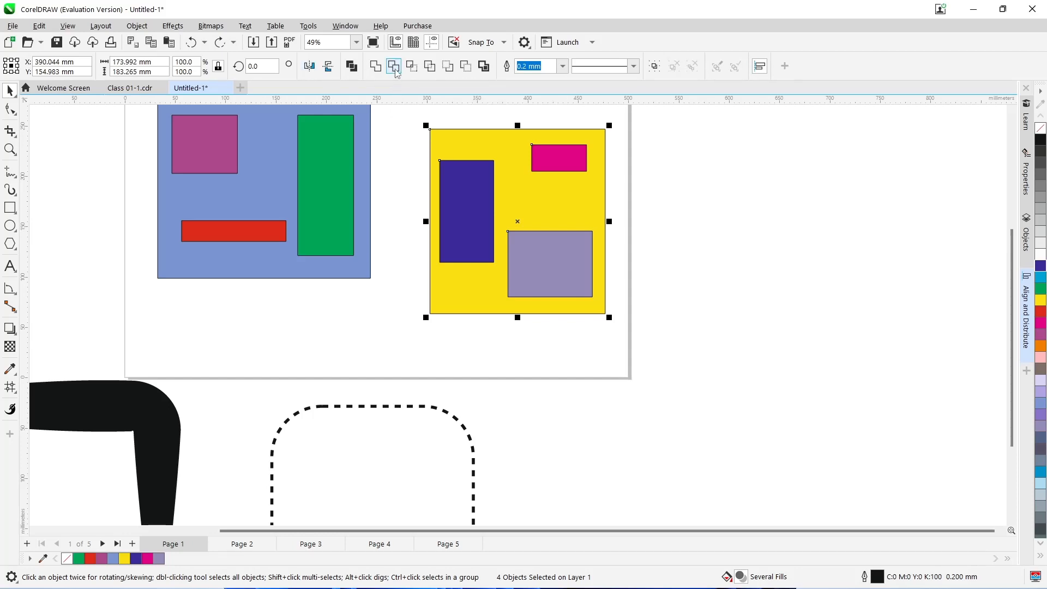
left_click(394, 66)
left_click(663, 209)
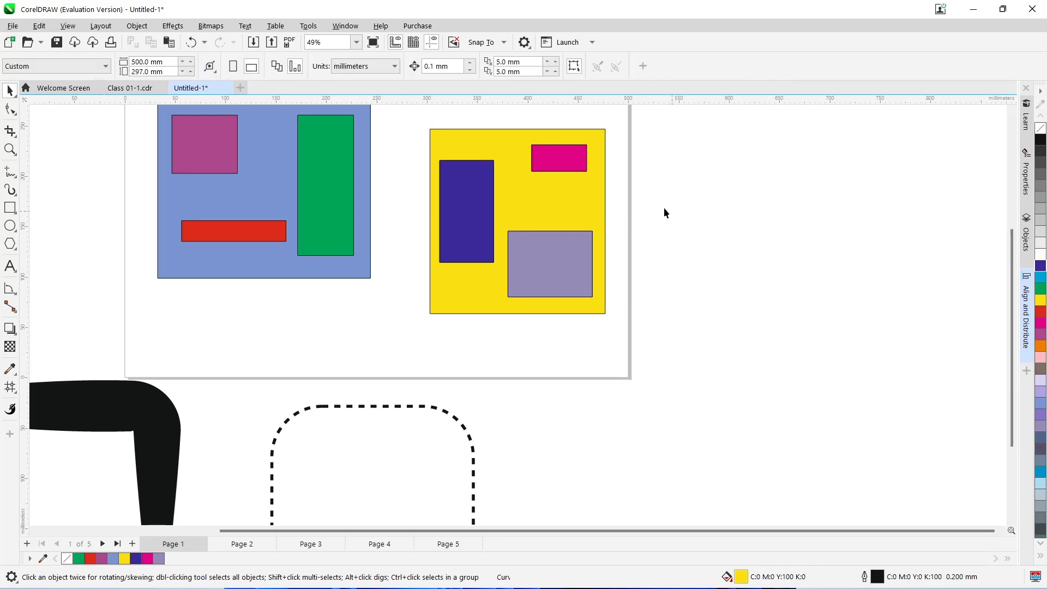
left_click_drag(569, 155, 684, 208)
left_click_drag(480, 224, 437, 377)
left_click_drag(560, 263, 707, 441)
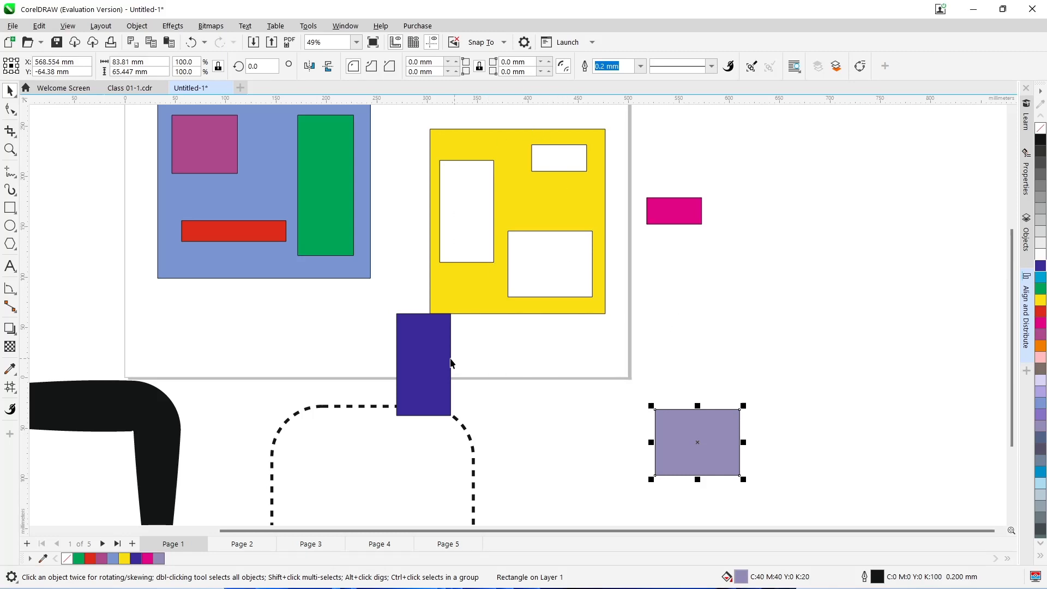
Step: Move the dark blue, magenta and greyish-purple rectangles back so that they partly overlap the yellow shape
left_click_drag(450, 362, 456, 224)
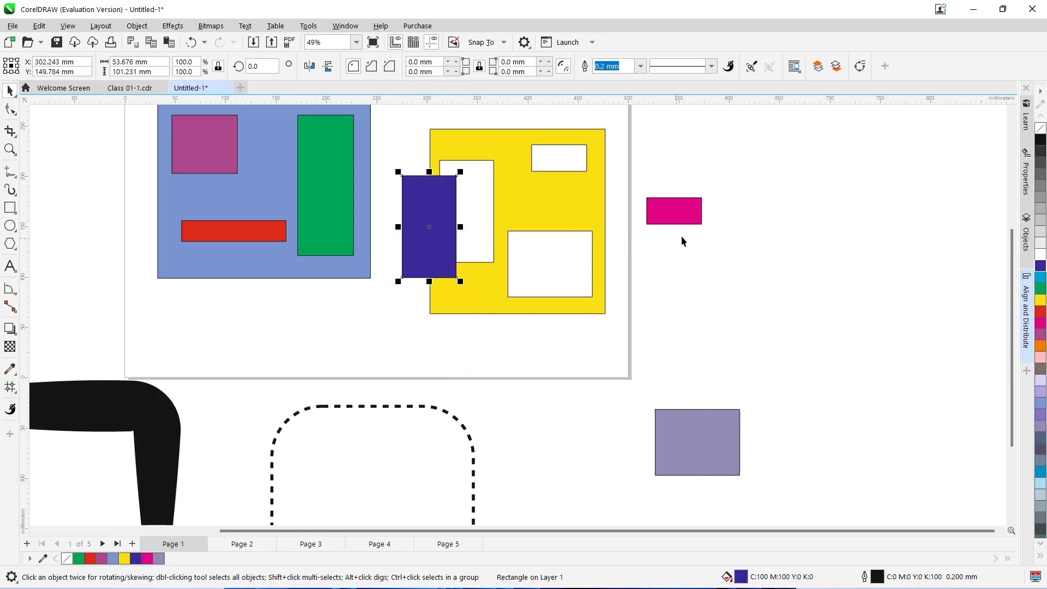
left_click_drag(677, 212, 574, 173)
left_click_drag(698, 410, 621, 286)
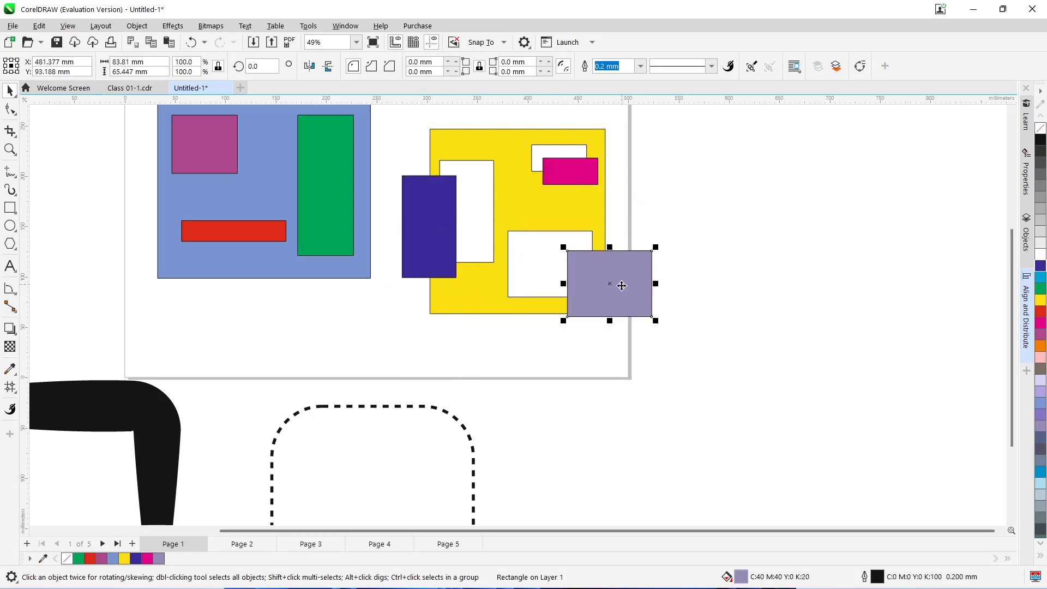
Step: Undo the moves of the three inner rectangles and the trimming of the yellow rectangle
key("ctrl+z")
key("ctrl+z")
key("ctrl+z")
key("ctrl+z")
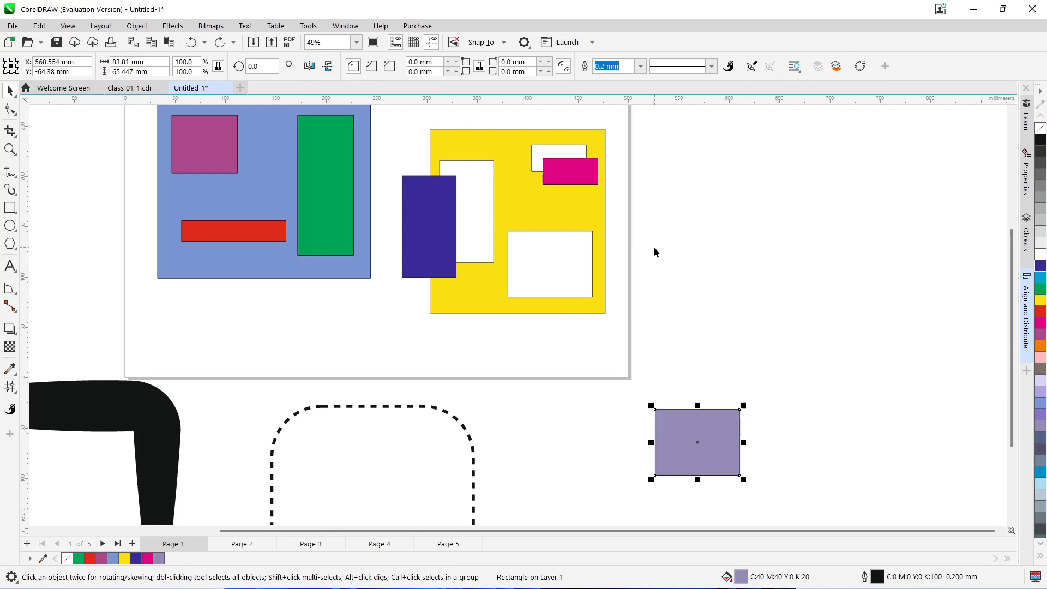
key("ctrl+z")
key("ctrl+z")
key("ctrl+z")
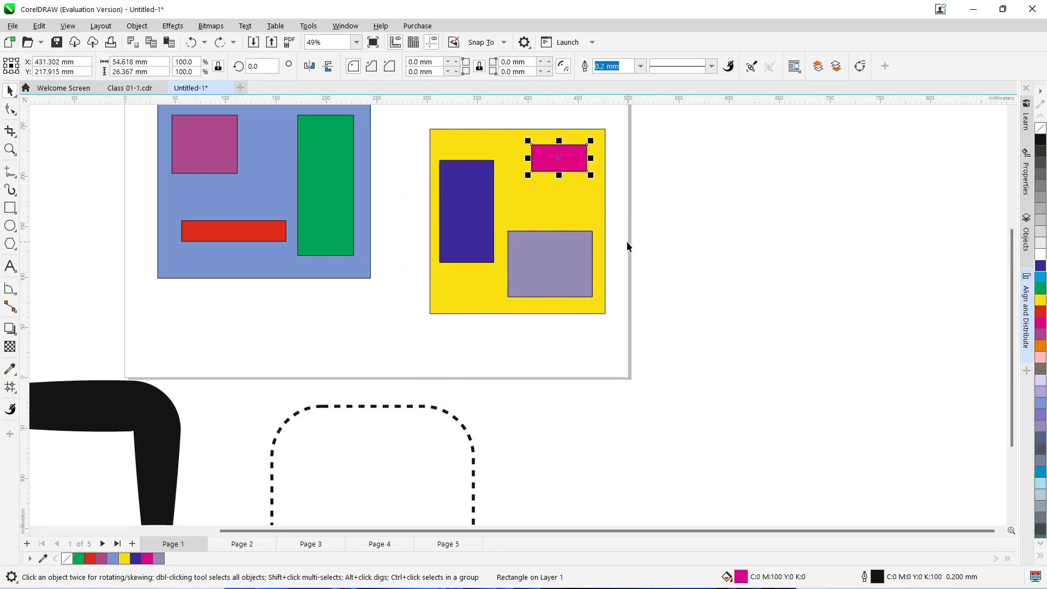
Step: Draw a rectangle about 106 by 103 mm over the yellow rectangle's lower-right corner and fill it greyish brown
left_click_drag(407, 116, 657, 340)
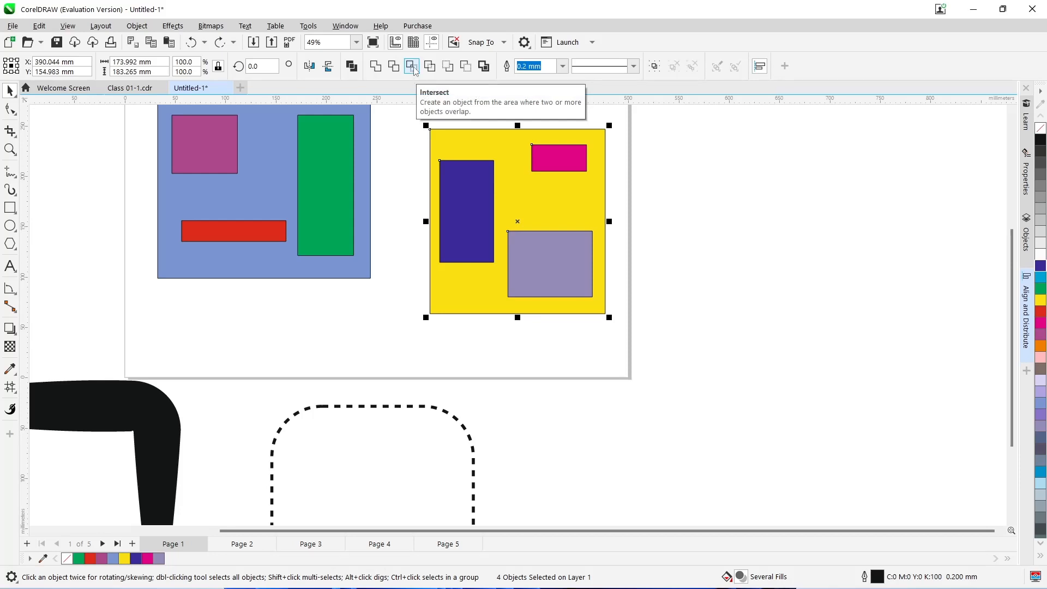
left_click(696, 292)
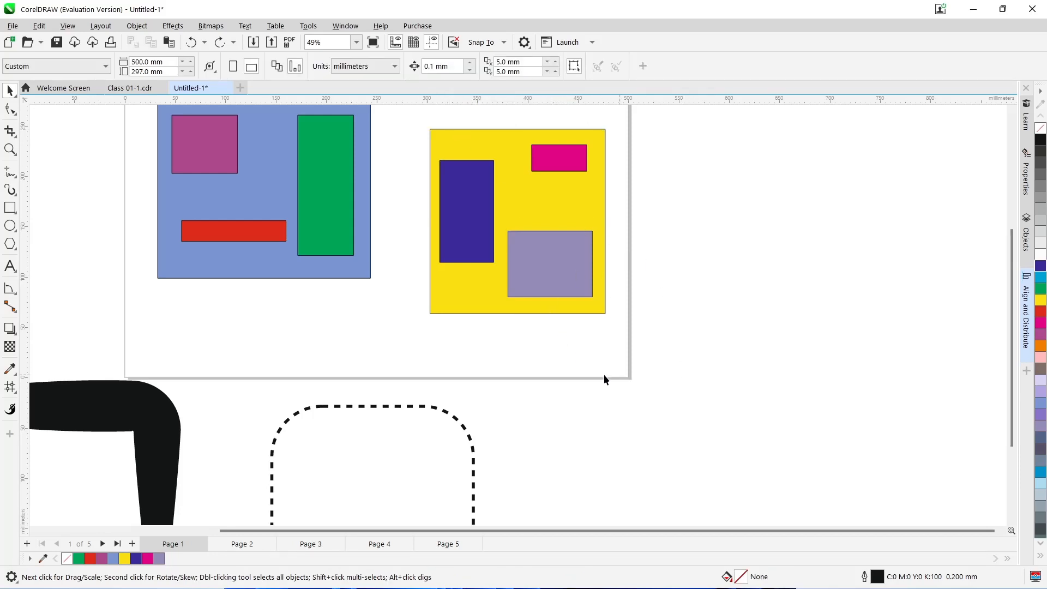
left_click(10, 207)
left_click_drag(553, 271, 663, 379)
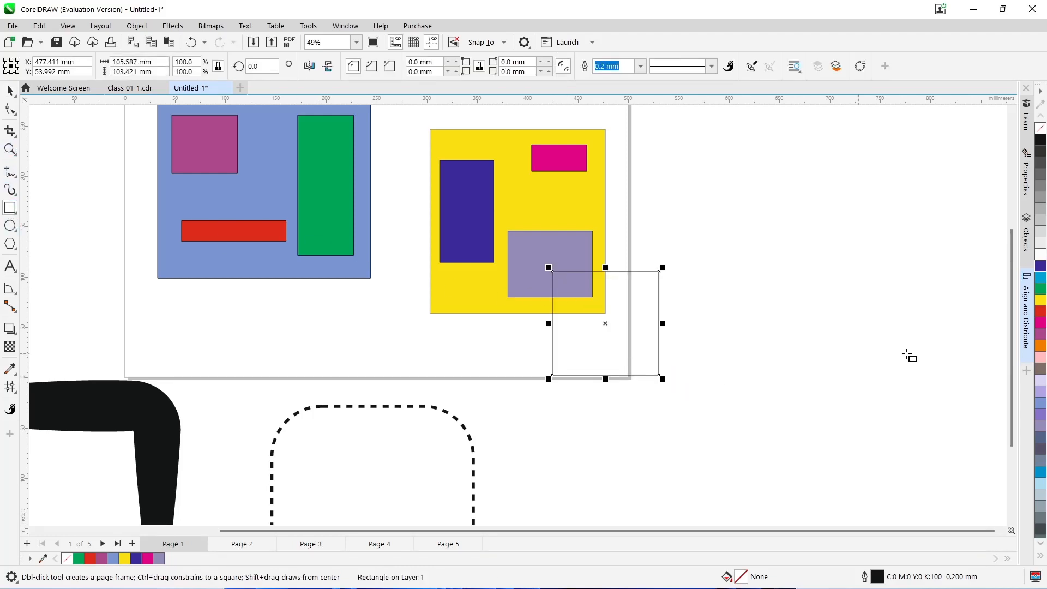
left_click(1041, 368)
left_click(879, 302)
key("space")
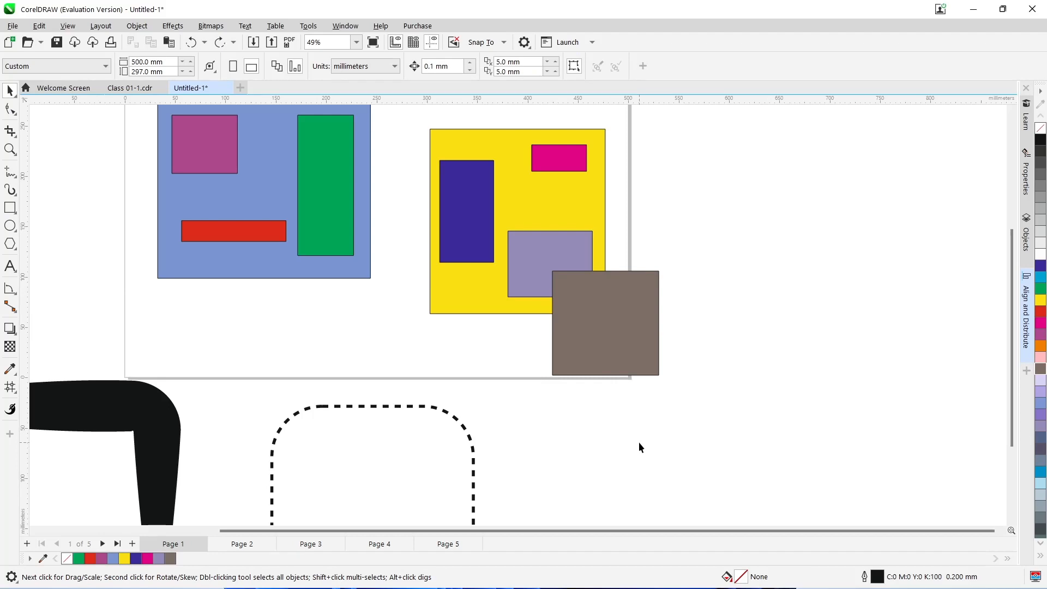
Step: Intersect the greyish-purple and brown rectangles, then move the overlap piece and the brown rectangle away
left_click(565, 249)
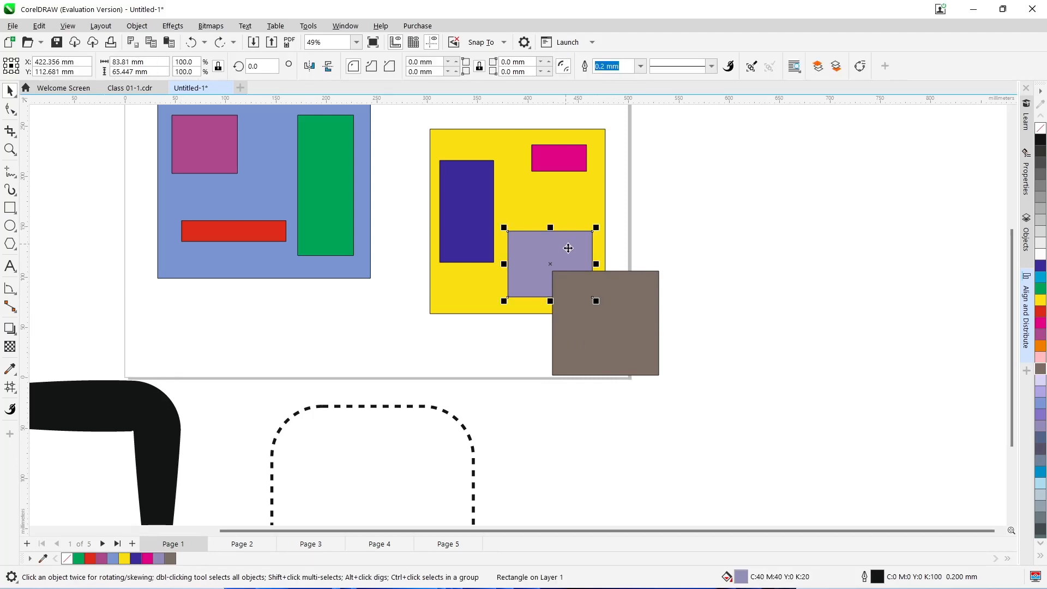
left_click(633, 315, "shift")
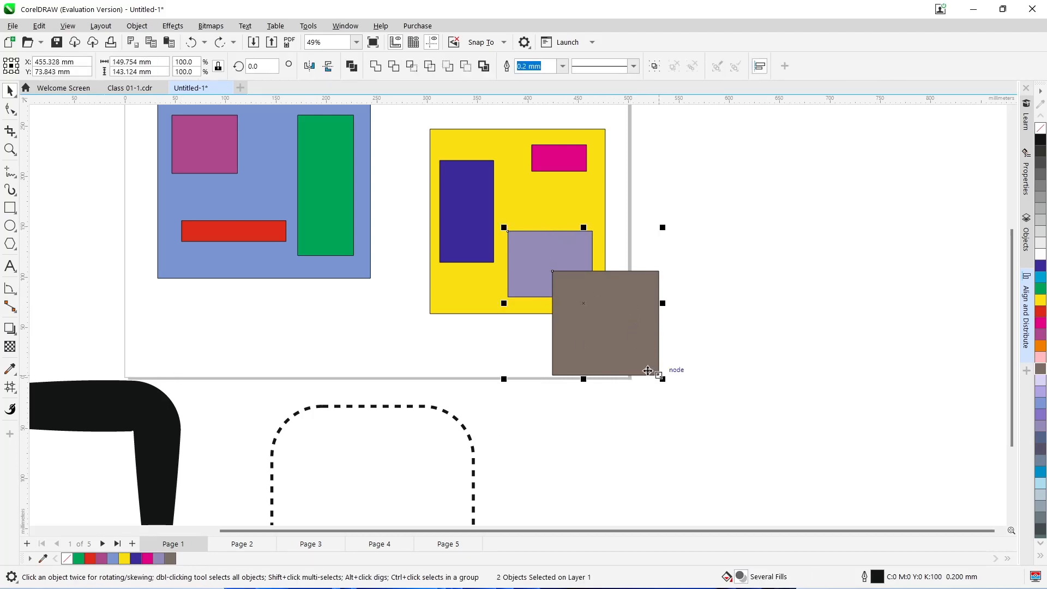
left_click(413, 67)
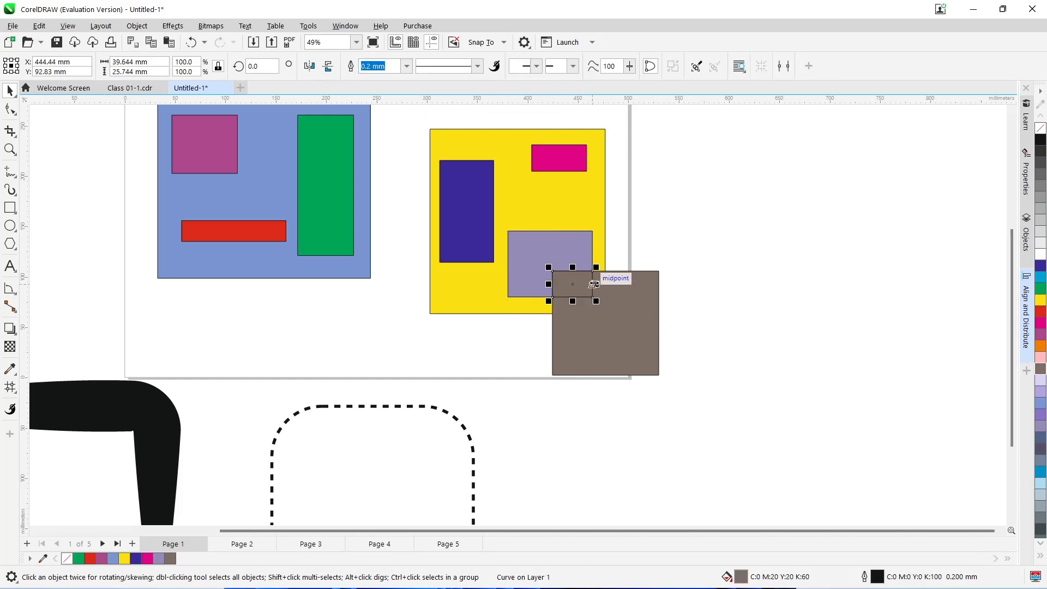
left_click_drag(647, 267, 714, 249)
left_click_drag(616, 317, 653, 380)
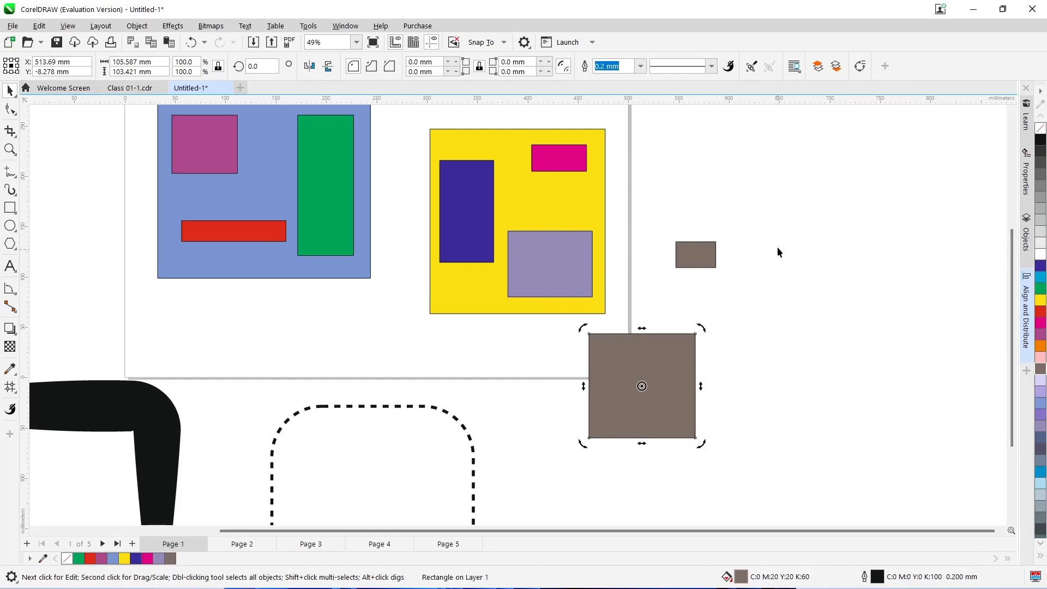
Step: Undo the moves of the brown rectangle and the overlap piece, along with the intersection
key("ctrl+z")
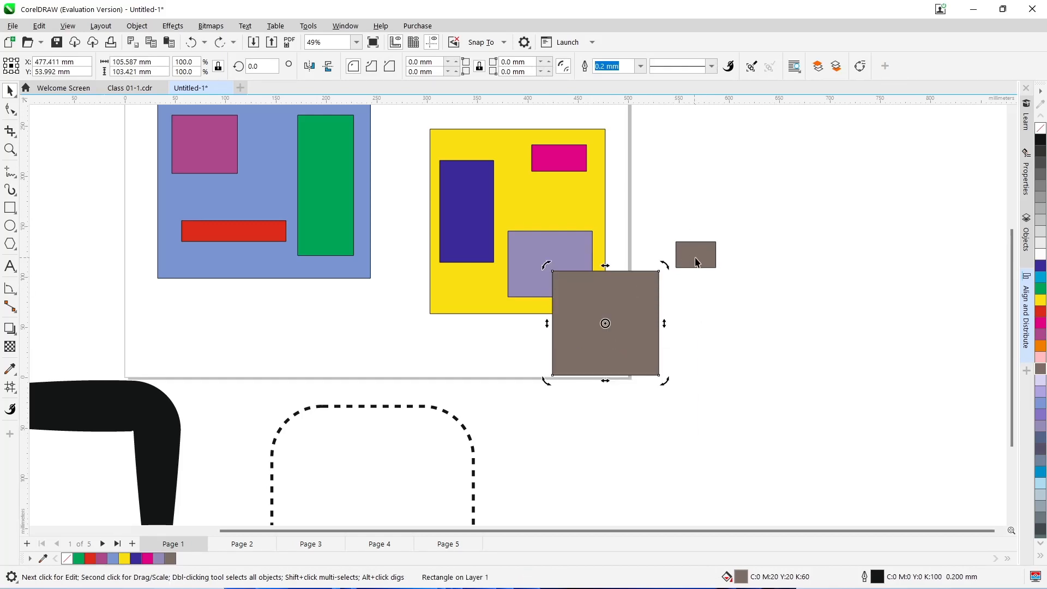
key("ctrl+z")
left_click(712, 283)
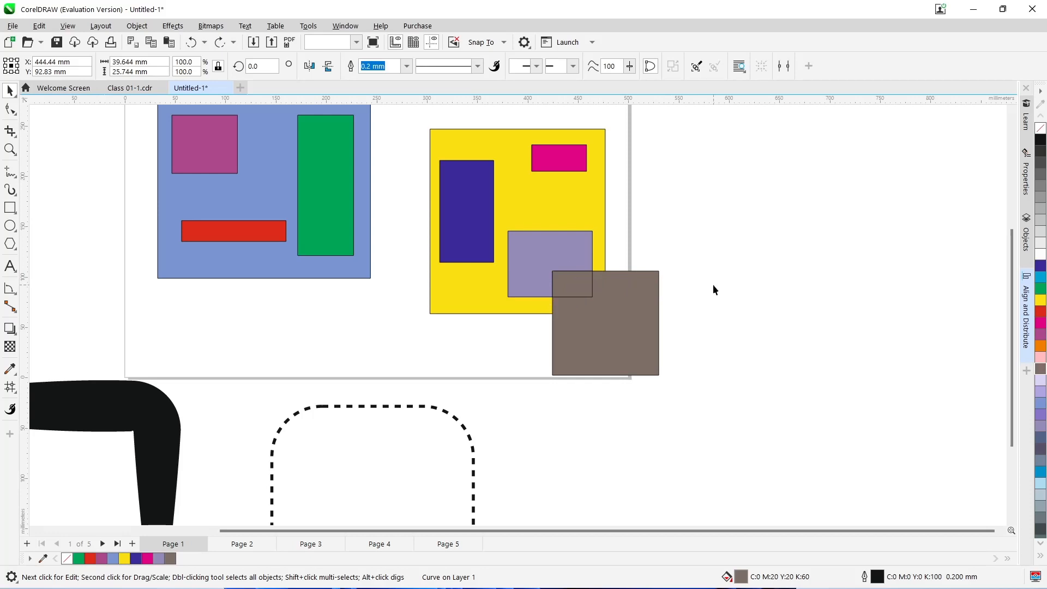
key("ctrl+z")
key("ctrl+z")
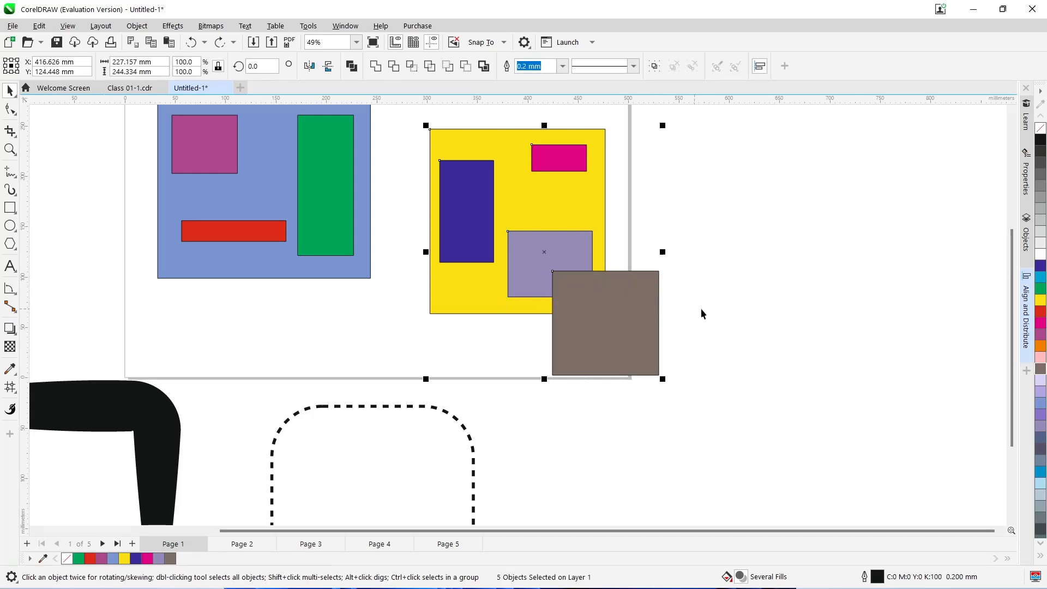
Step: Simplify the five overlapping rectangles, then move the brown, greyish-purple, dark blue and magenta pieces off their places on the yellow shape
left_click(735, 304)
left_click_drag(635, 344, 692, 387)
left_click(431, 68)
left_click(681, 323)
left_click_drag(603, 324, 721, 321)
left_click_drag(620, 196, 630, 188)
left_click_drag(463, 208, 401, 179)
left_click_drag(568, 146, 565, 133)
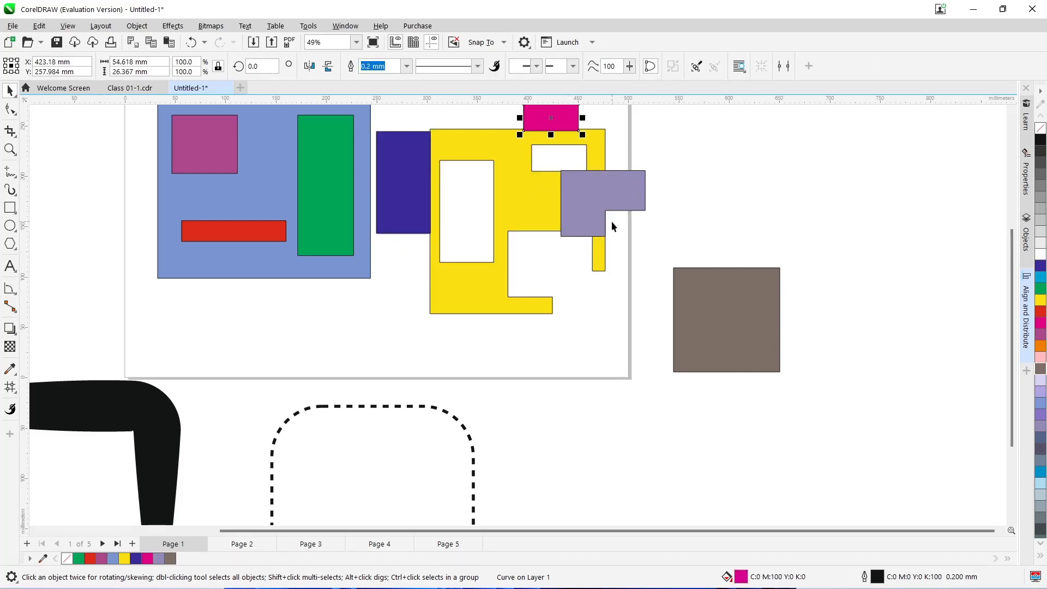
Step: Undo the moves of the four pieces and the Simplify operation
key("ctrl+z")
key("ctrl+z")
key("ctrl+z")
key("ctrl+z")
key("ctrl+z")
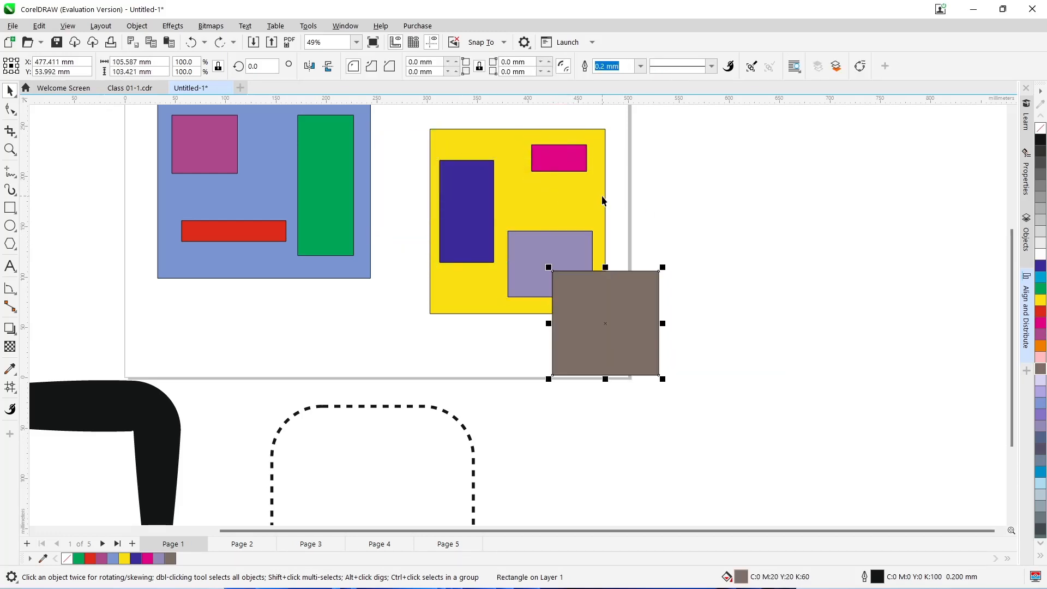
Step: Apply Front Minus Back and then Back Minus Front to the five overlapping rectangles, undoing each operation
left_click(698, 227)
left_click_drag(418, 127, 609, 275)
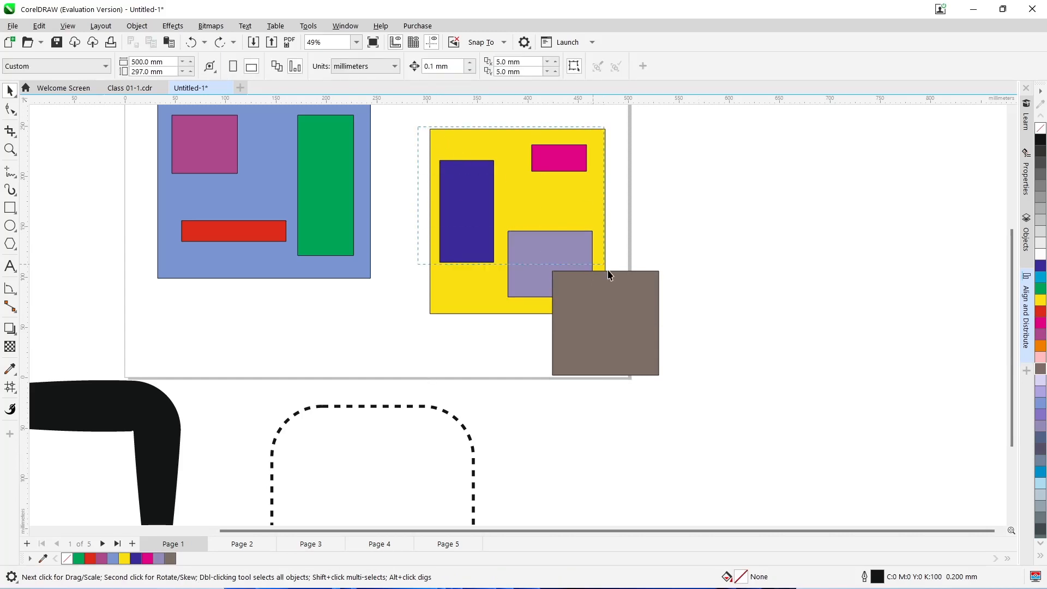
left_click_drag(702, 394, 702, 395)
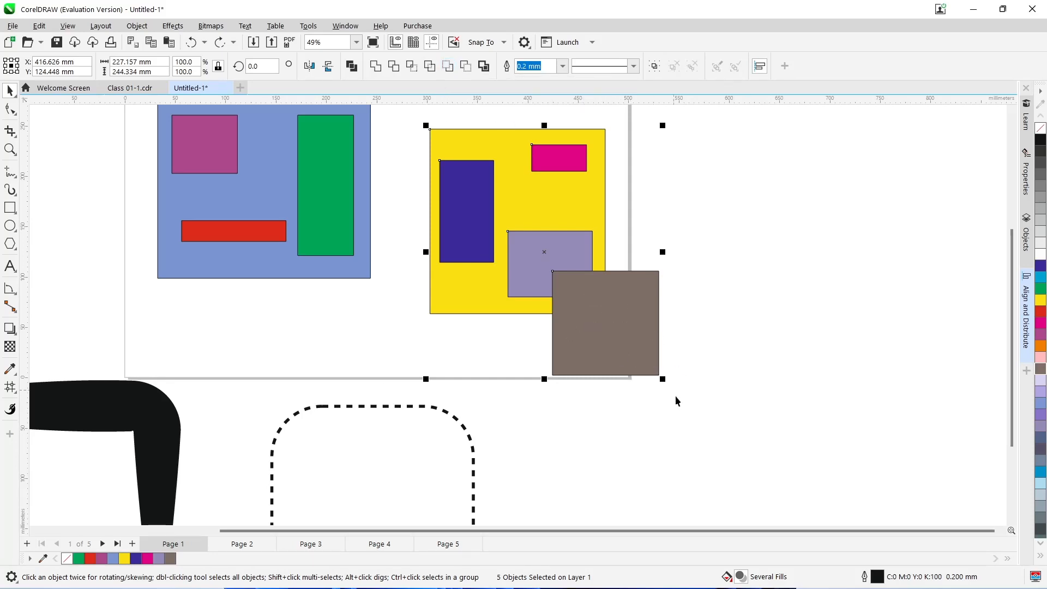
left_click(448, 66)
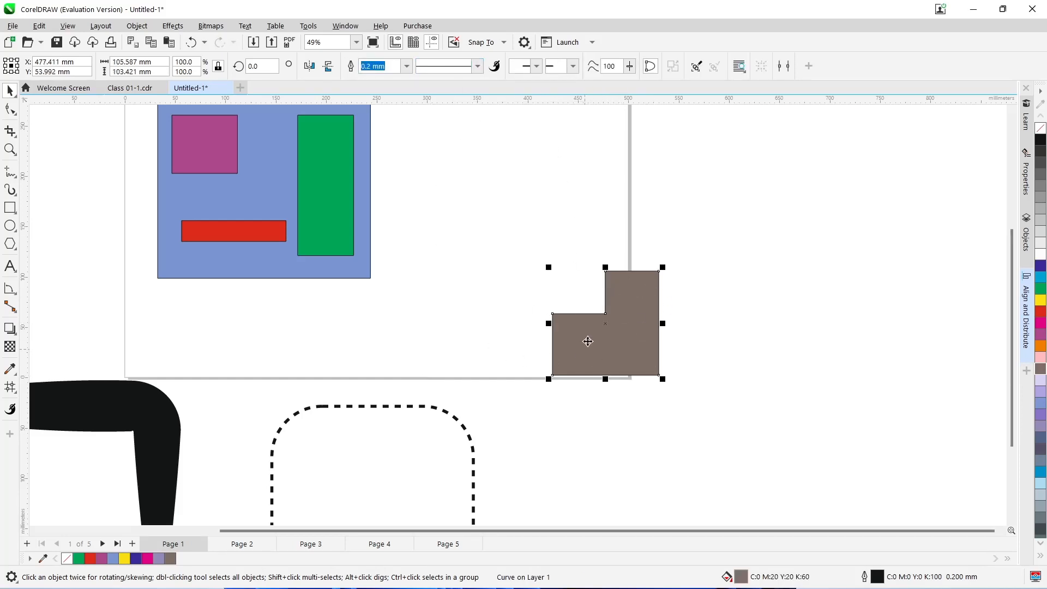
key("ctrl+z")
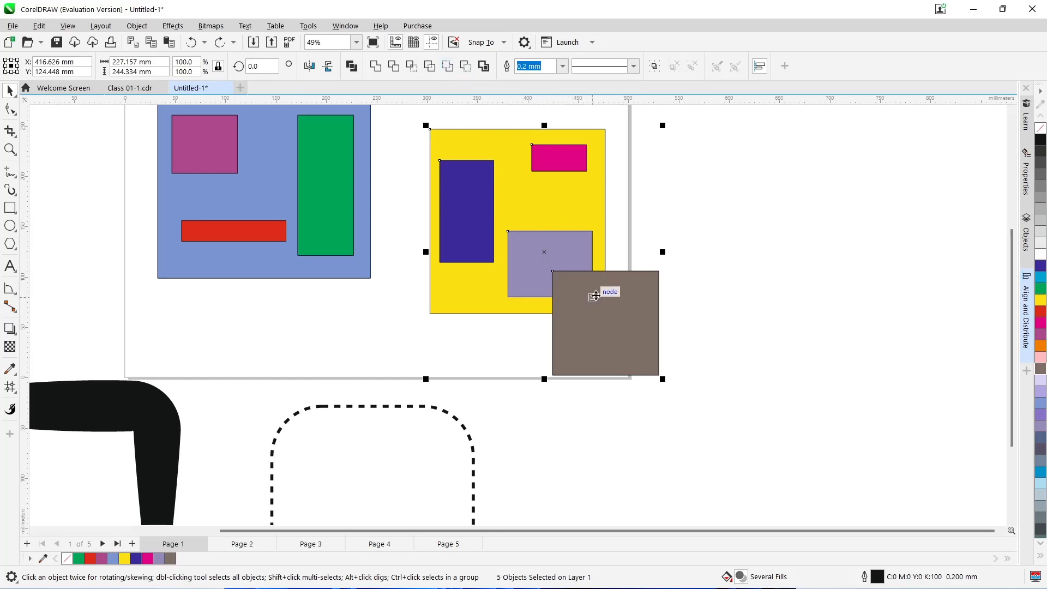
left_click(466, 66)
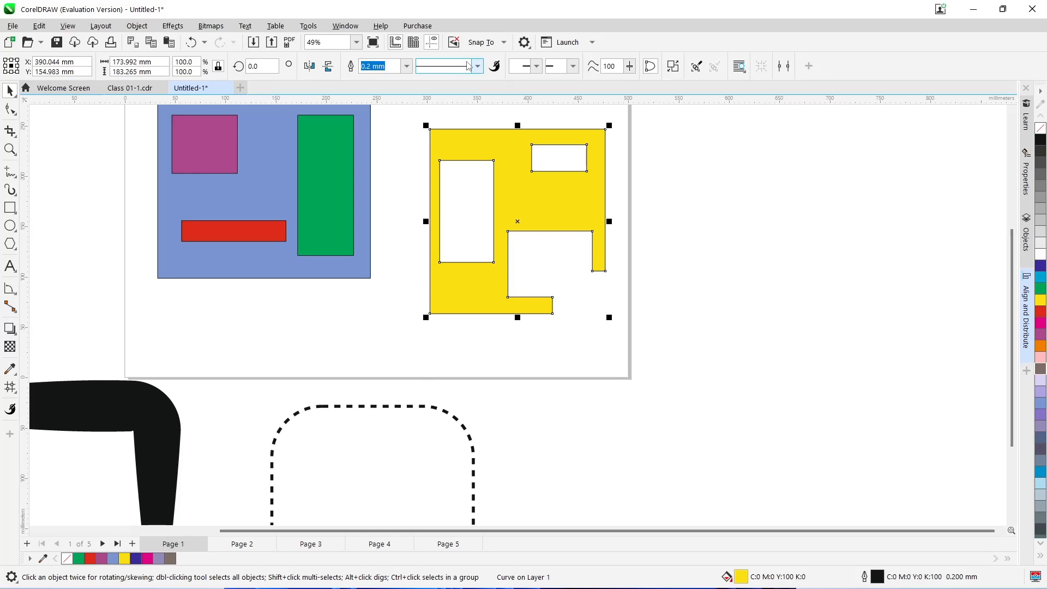
key("ctrl+z")
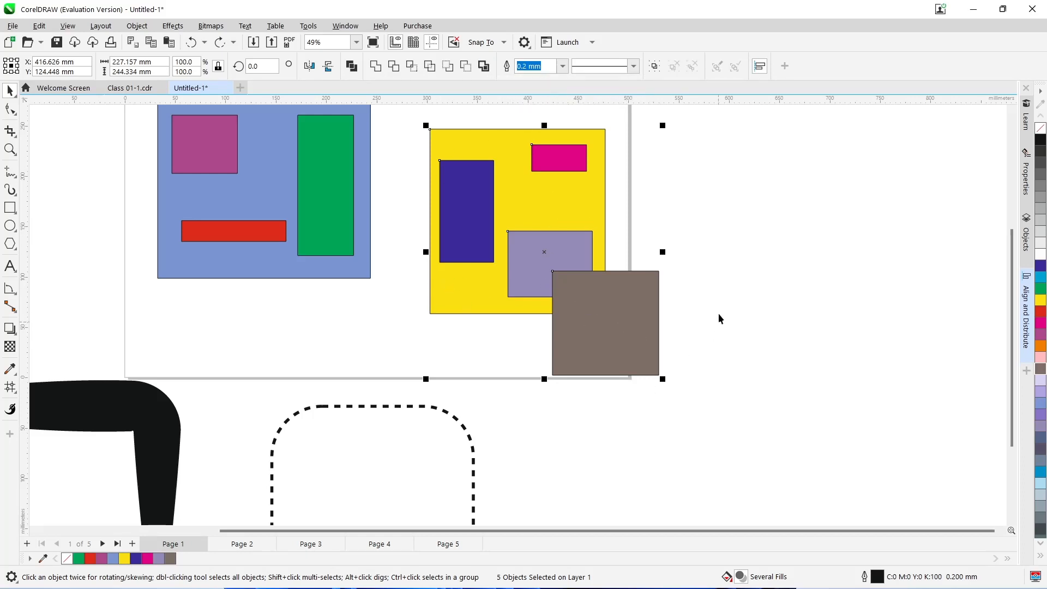
Step: Create a boundary outline around the five overlapping rectangles and move it outside the page, to the right of the artwork
left_click(483, 67)
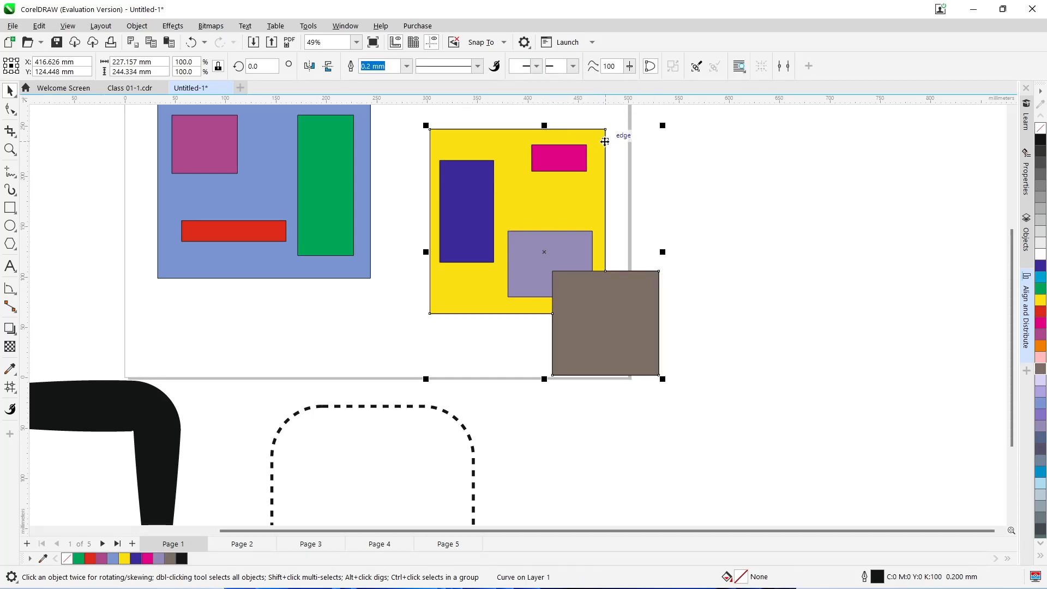
left_click_drag(604, 141, 915, 207)
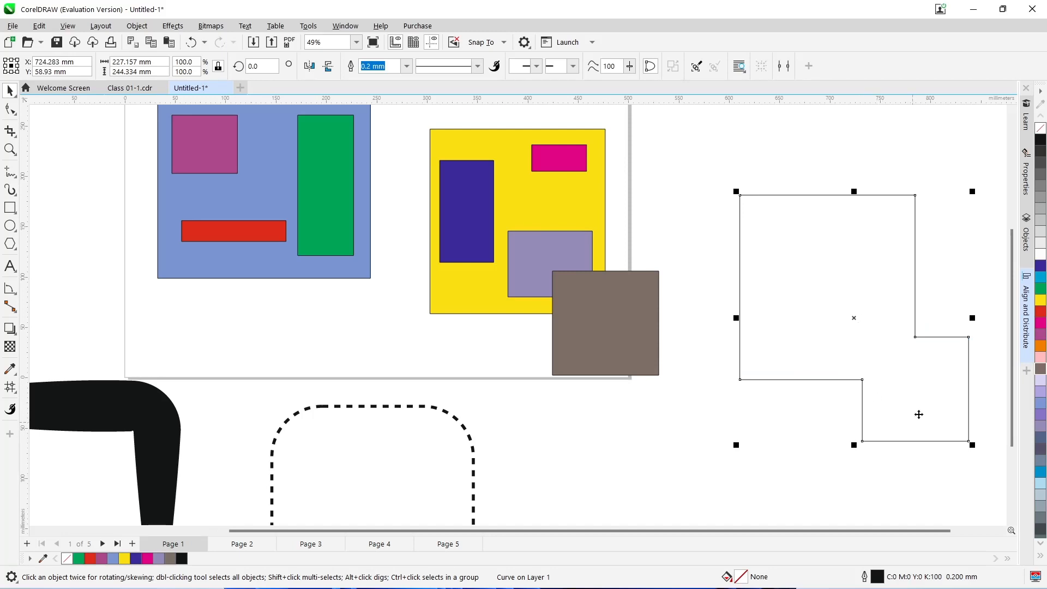
scroll(476, 284, "down", 2)
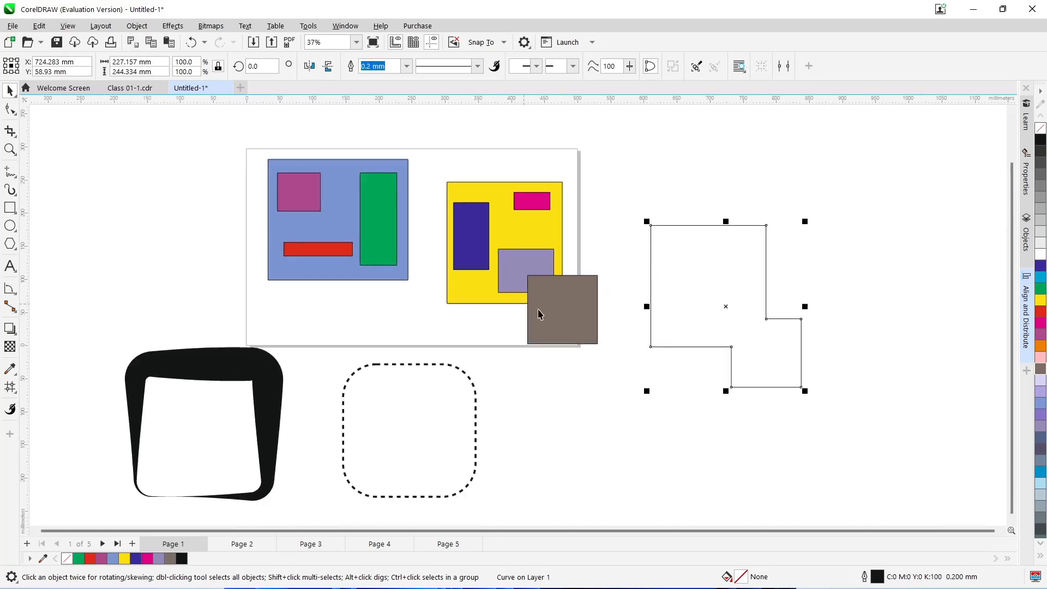
scroll(539, 315, "down", 1)
left_click(669, 438)
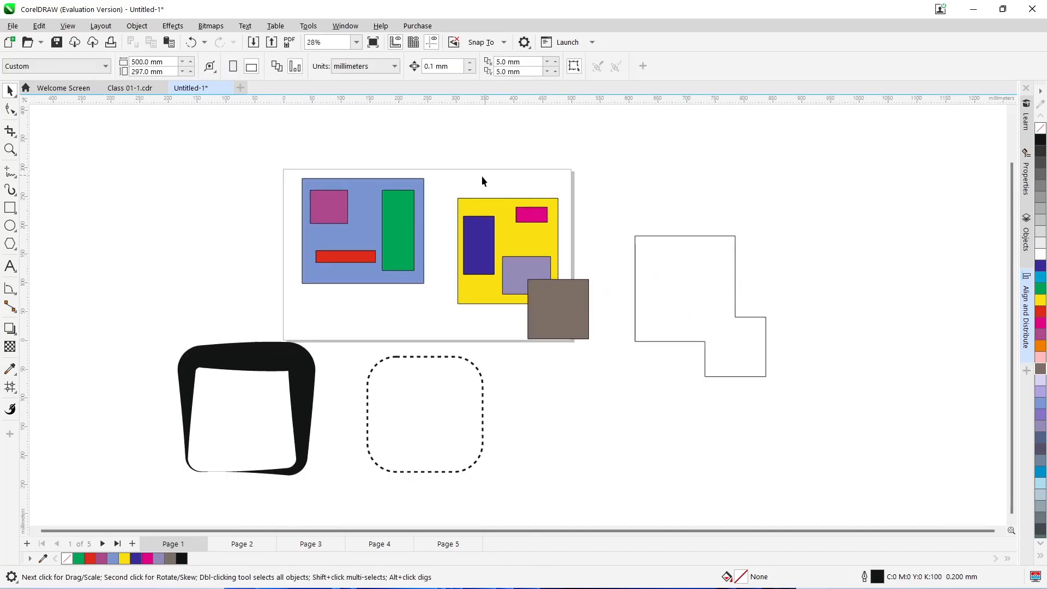
Step: Compare the property options offered for the five overlapping rectangles, for the brown rectangle alone and for no selection
left_click_drag(452, 188, 598, 354)
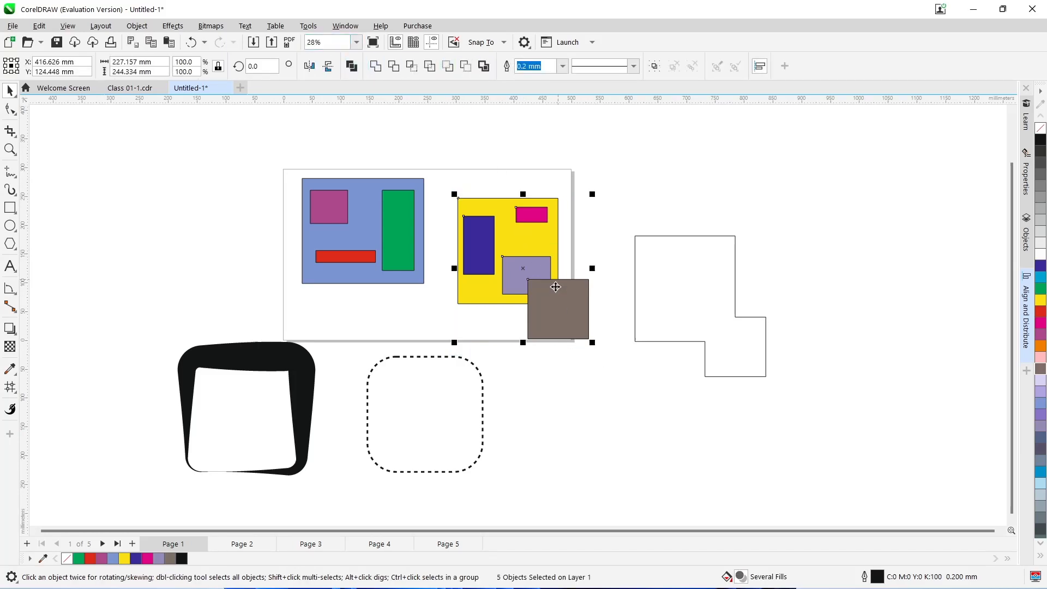
left_click(601, 330)
left_click(583, 307)
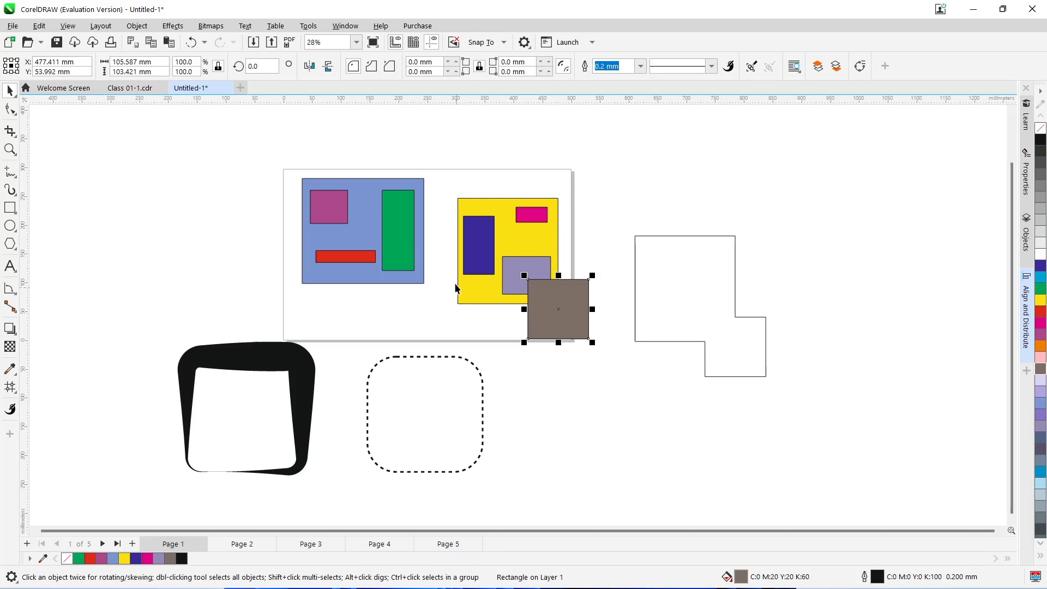
left_click(613, 221)
scroll(505, 260, "up", 4)
scroll(507, 262, "down", 2)
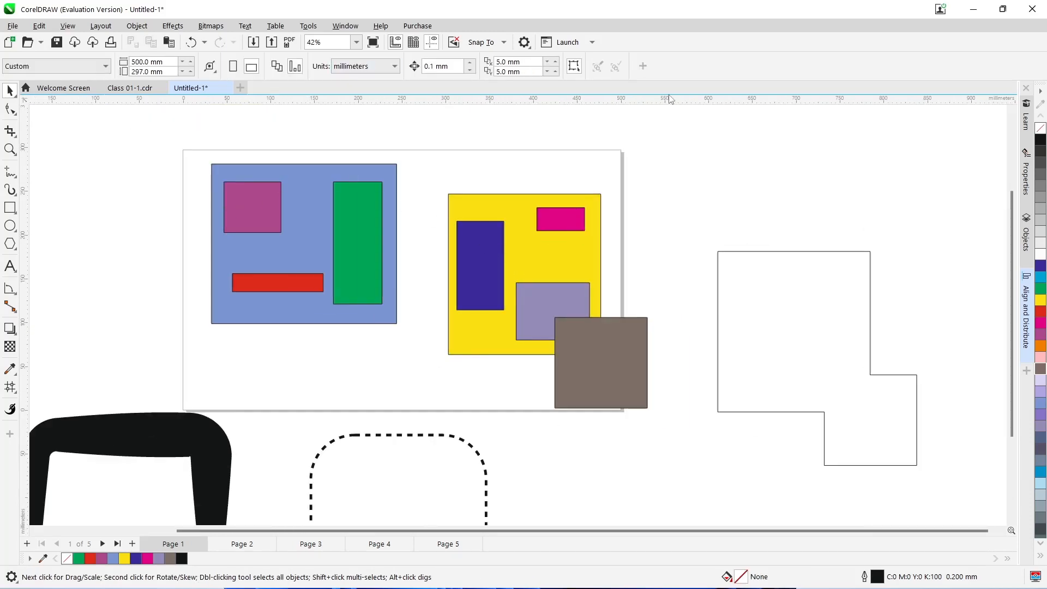
left_click_drag(424, 160, 679, 418)
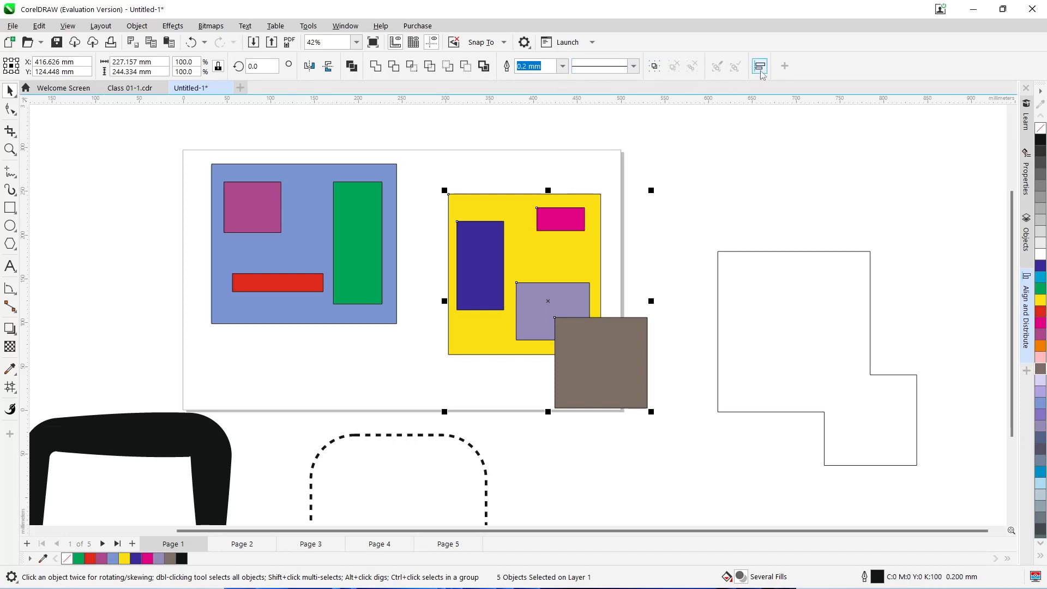
left_click(684, 173)
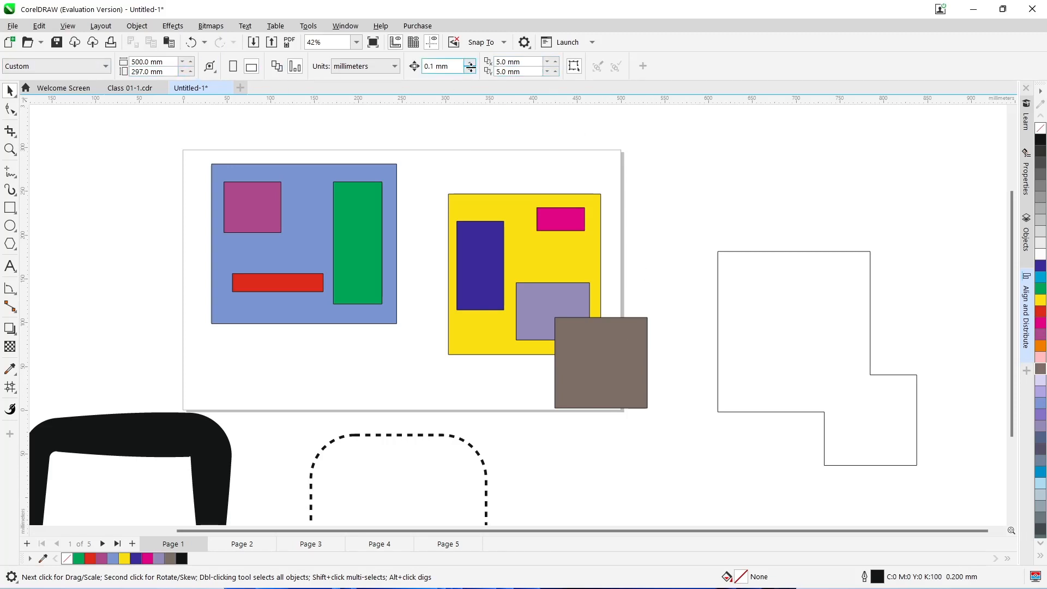
left_click(633, 353)
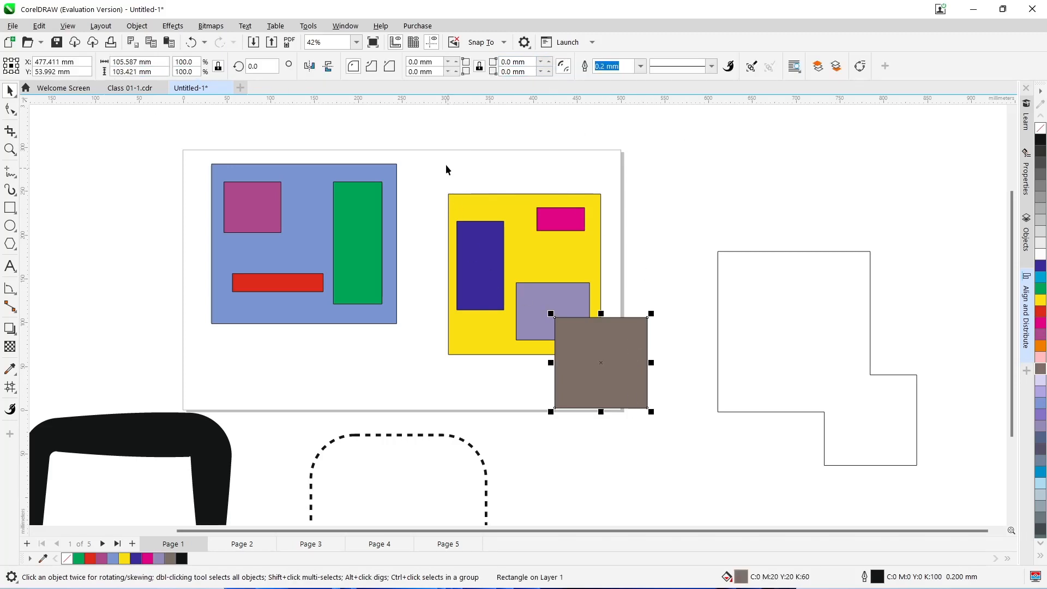
Step: Select the yellow rectangle with its inner and overlapping rectangles and display the Align and Distribute options
left_click_drag(436, 160, 680, 415)
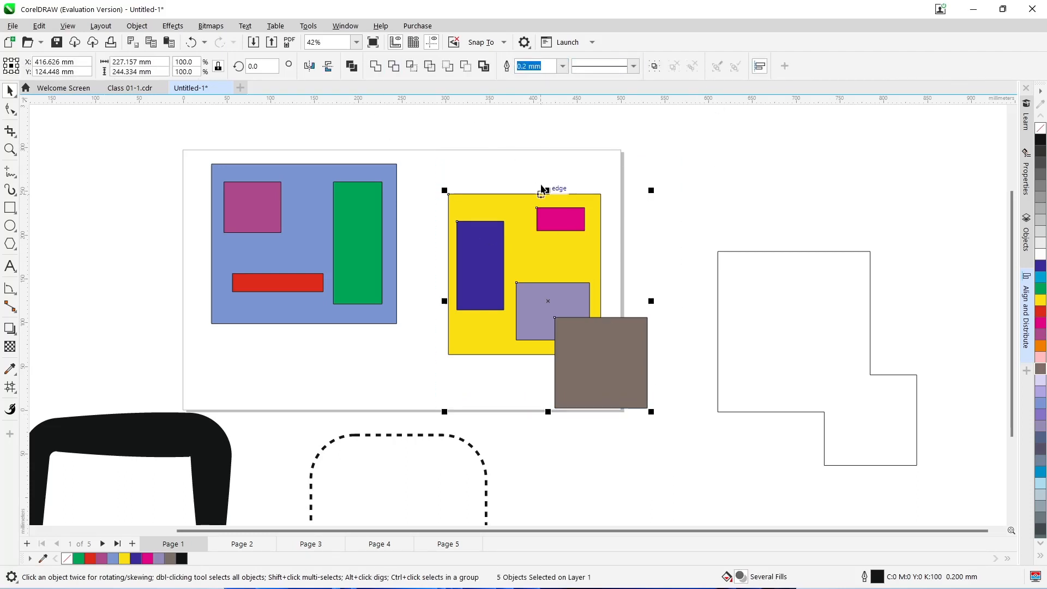
left_click(760, 68)
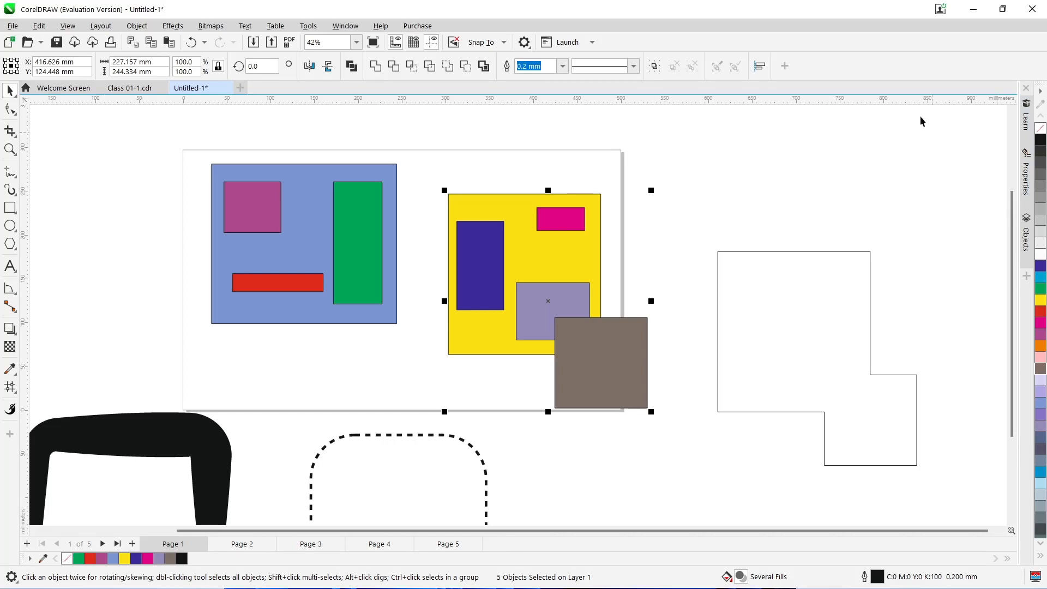
left_click(761, 67)
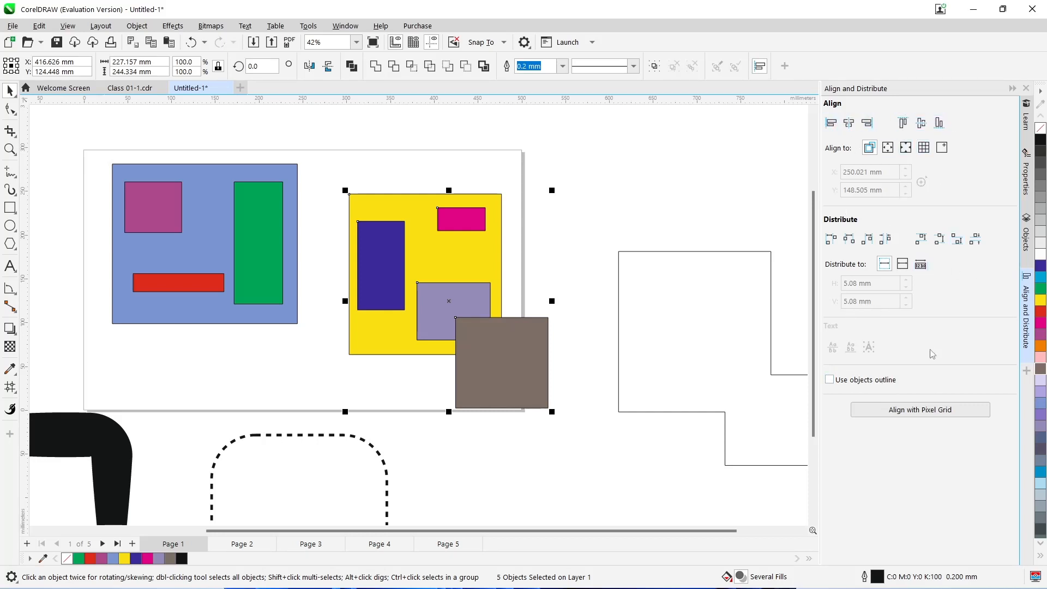
Step: Look through the learning hints, properties and object list, return to the Align and Distribute options, then hide them and clear the selection
left_click(1026, 117)
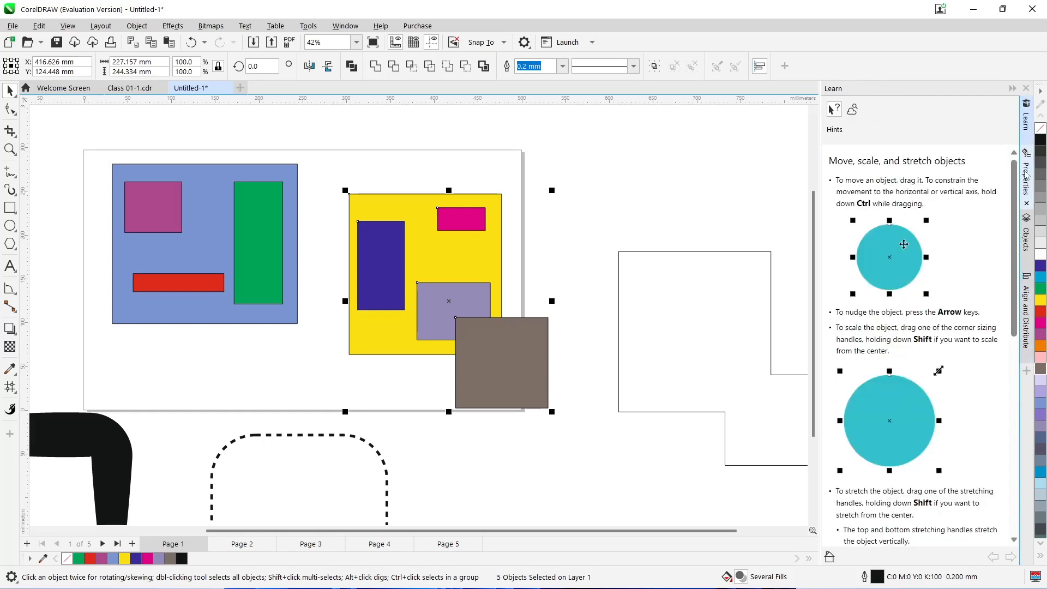
left_click(1026, 180)
left_click(1026, 240)
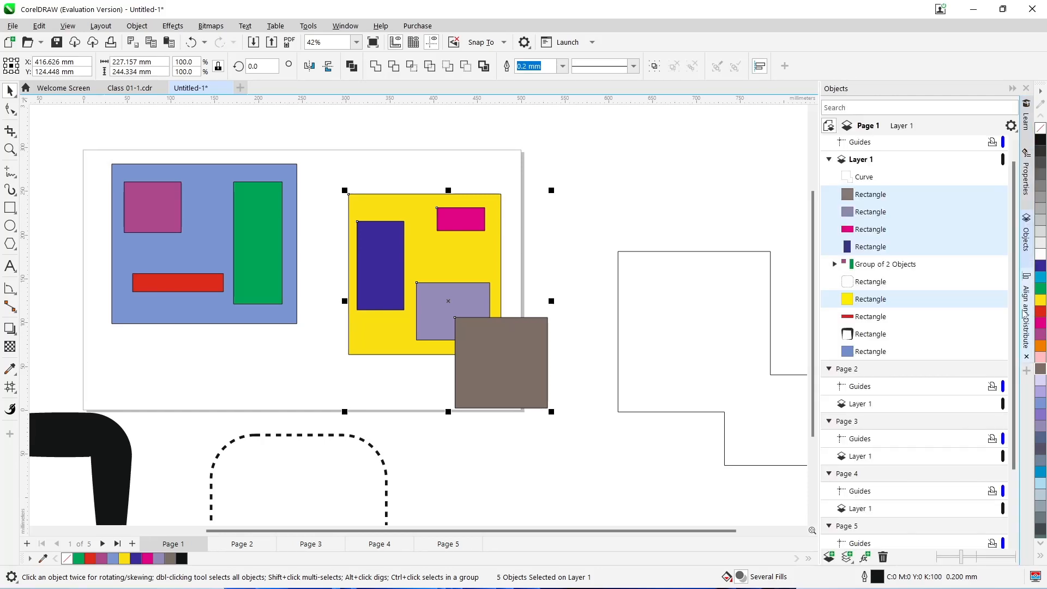
left_click(1024, 315)
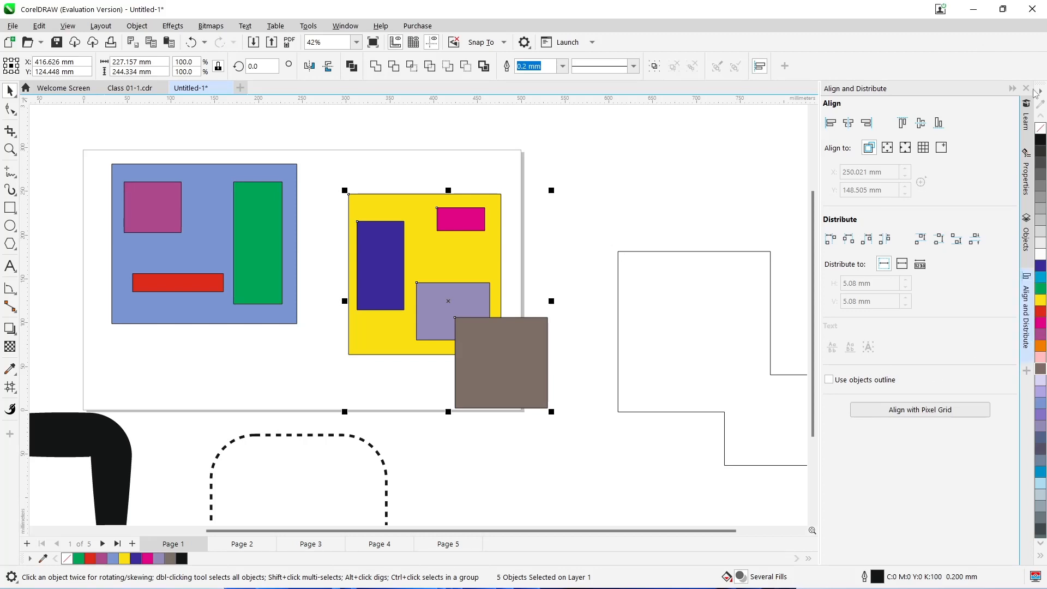
left_click(1013, 89)
left_click(933, 225)
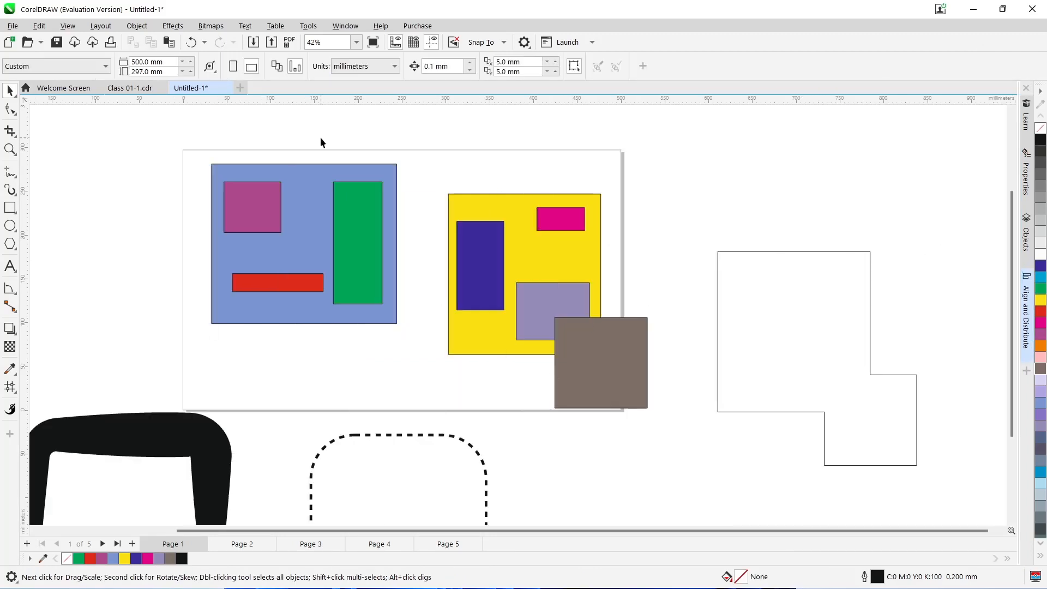
scroll(329, 215, "up", 1)
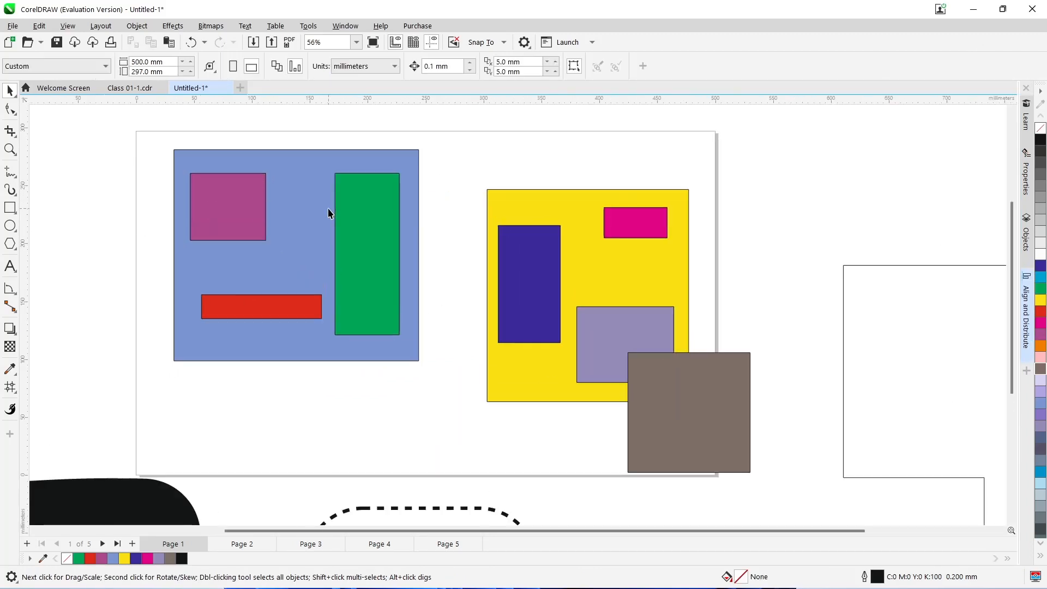
scroll(430, 265, "down", 1)
scroll(244, 212, "up", 1)
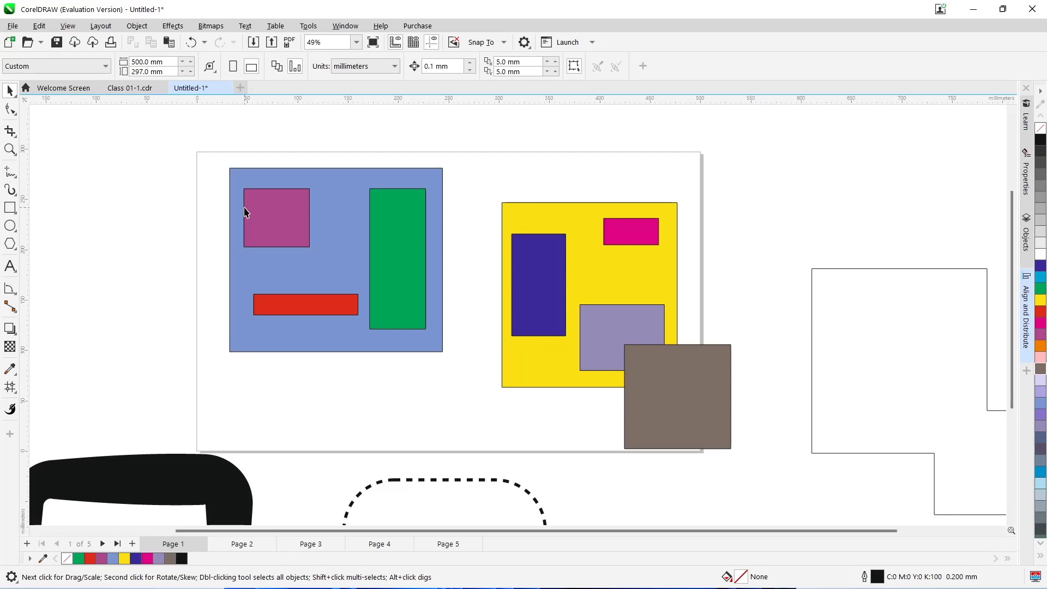